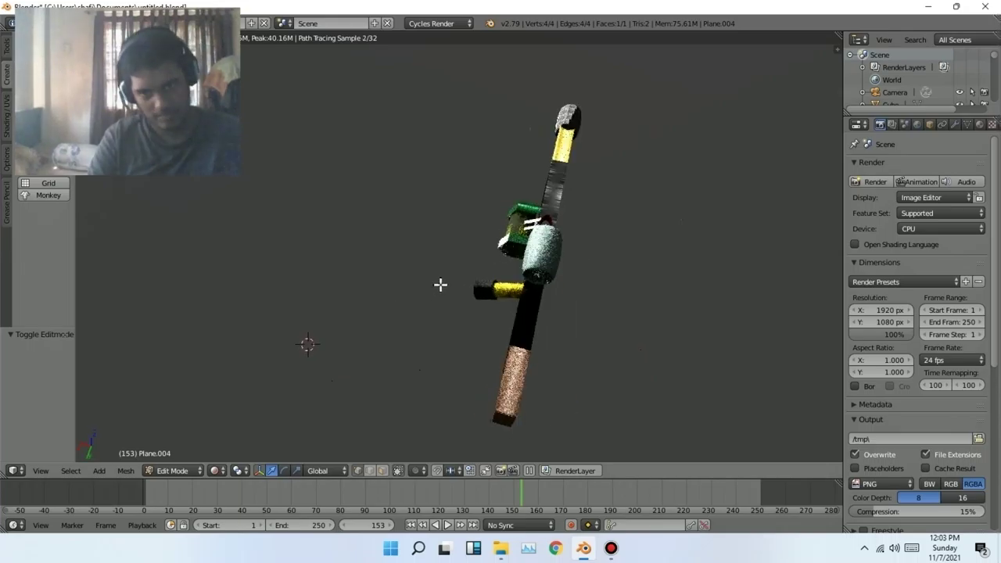
Examine the rendered gun model from several sides and up close, including its barrel, scope, canister, grip and stock
{"action": "key", "text": "KP_4"}
{"action": "key", "text": "KP_4"}
{"action": "key", "text": "KP_4"}
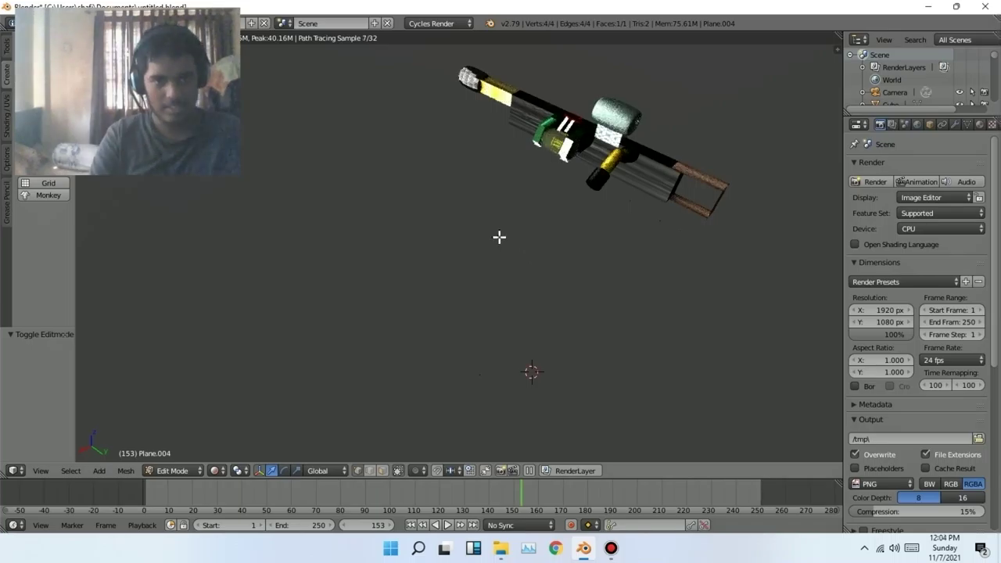
{"action": "key", "text": "KP_4"}
{"action": "key", "text": "KP_4"}
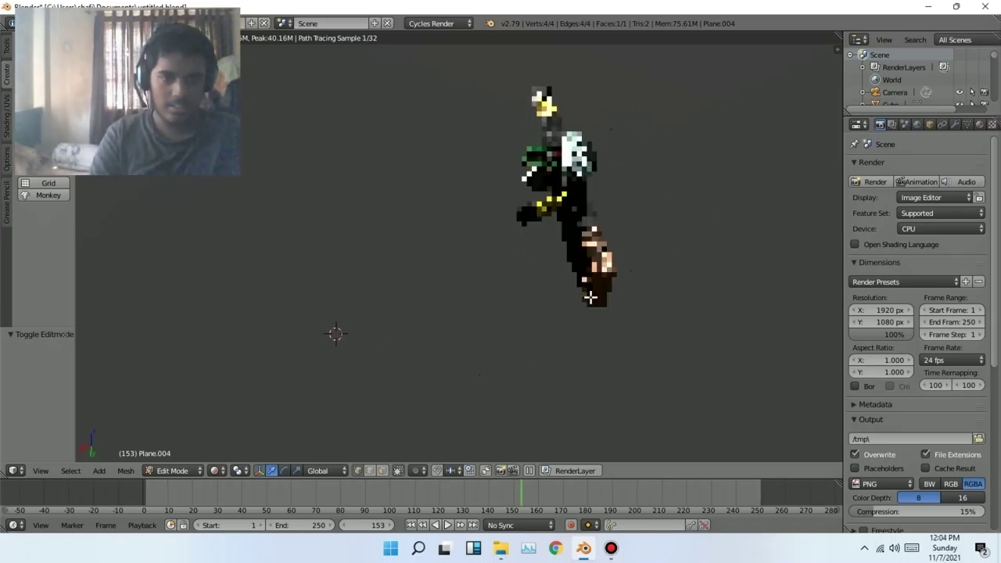
{"action": "key", "text": "KP_4"}
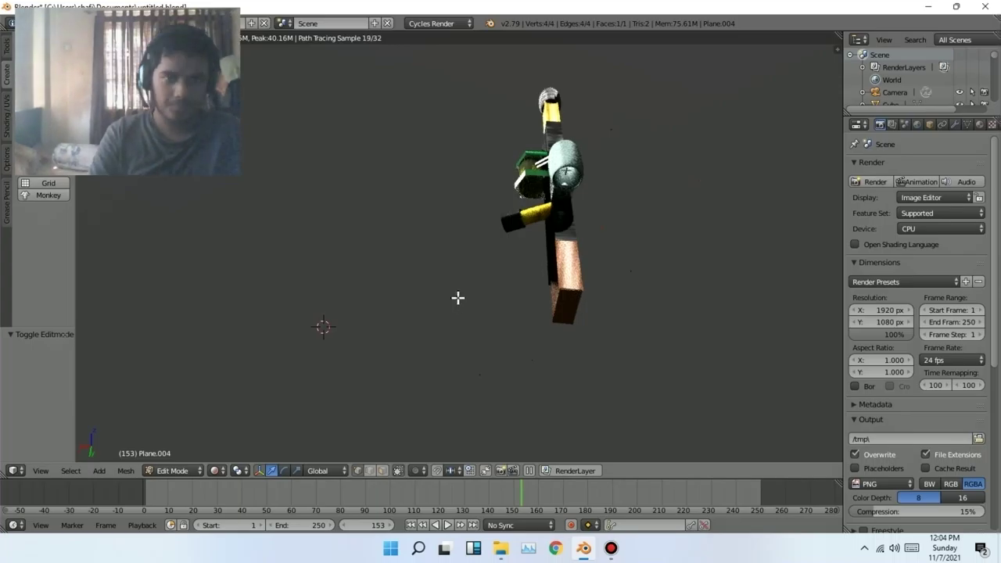
{"action": "key", "text": "KP_6"}
{"action": "key", "text": "KP_6"}
{"action": "key", "text": "KP_6"}
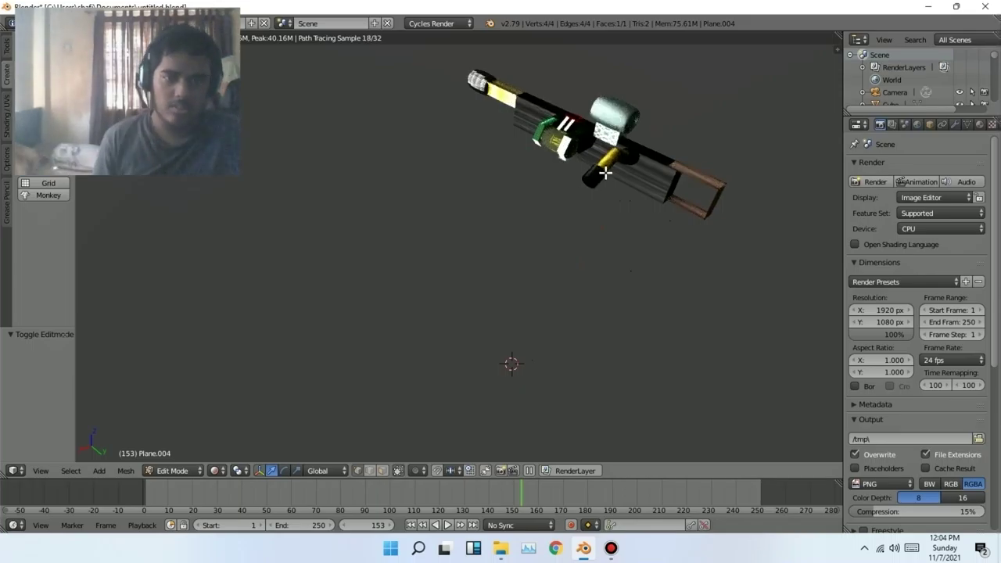
{"action": "middle_click_drag", "start_coordinate": [543, 222], "coordinate": [613, 237]}
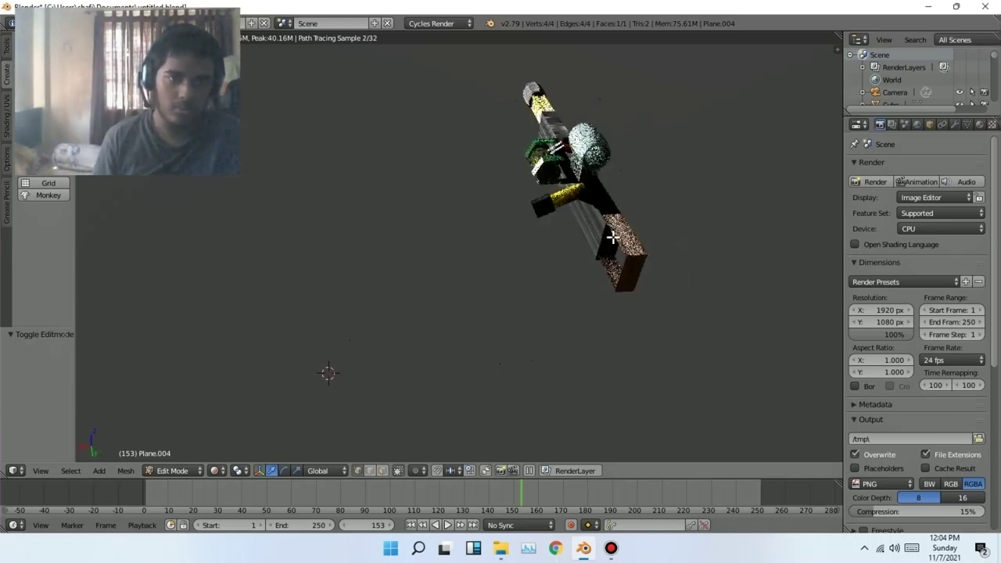
{"action": "scroll", "coordinate": [612, 237], "scroll_direction": "up", "scroll_amount": 6}
{"action": "scroll", "coordinate": [612, 237], "scroll_direction": "down", "scroll_amount": 7}
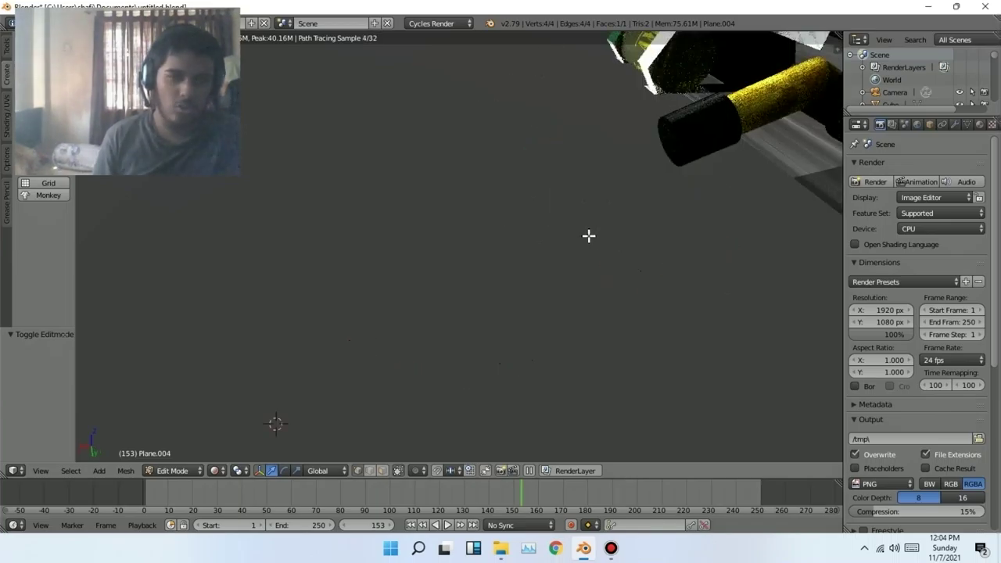
{"action": "scroll", "coordinate": [578, 237], "scroll_direction": "up", "scroll_amount": 3}
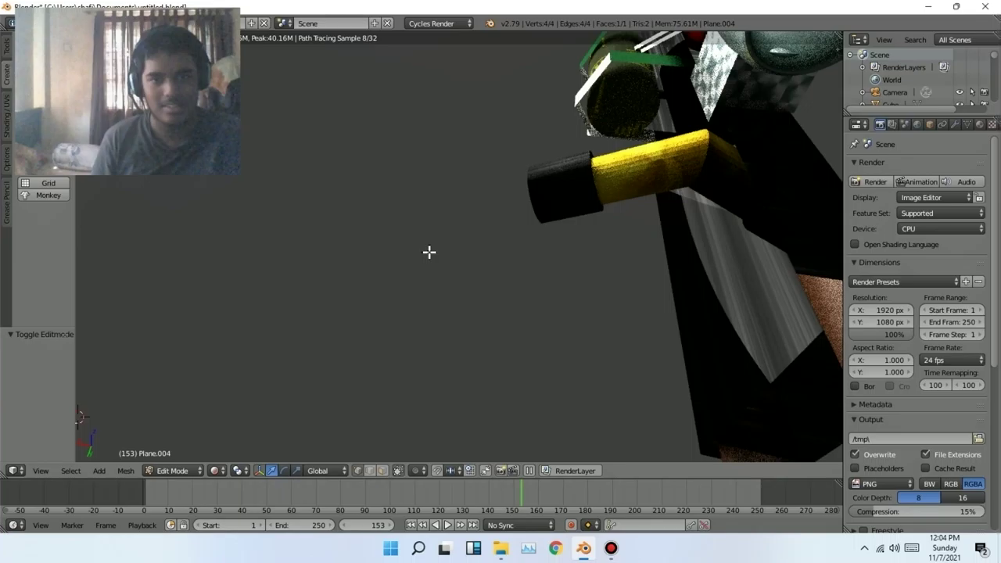
{"action": "scroll", "coordinate": [469, 241], "scroll_direction": "down", "scroll_amount": 5}
{"action": "middle_click_drag", "start_coordinate": [473, 243], "coordinate": [539, 211]}
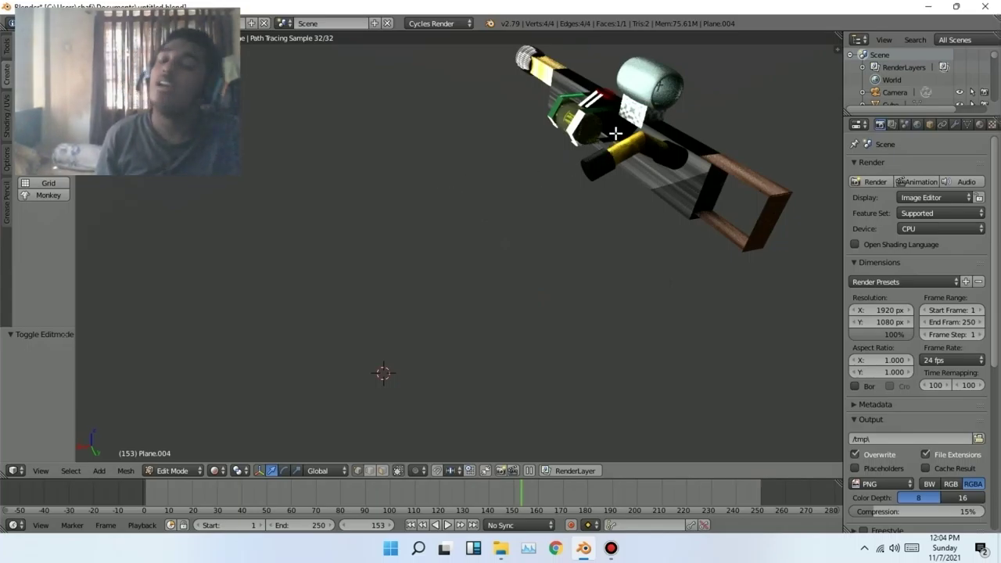
{"action": "middle_click_drag", "start_coordinate": [554, 176], "coordinate": [405, 155]}
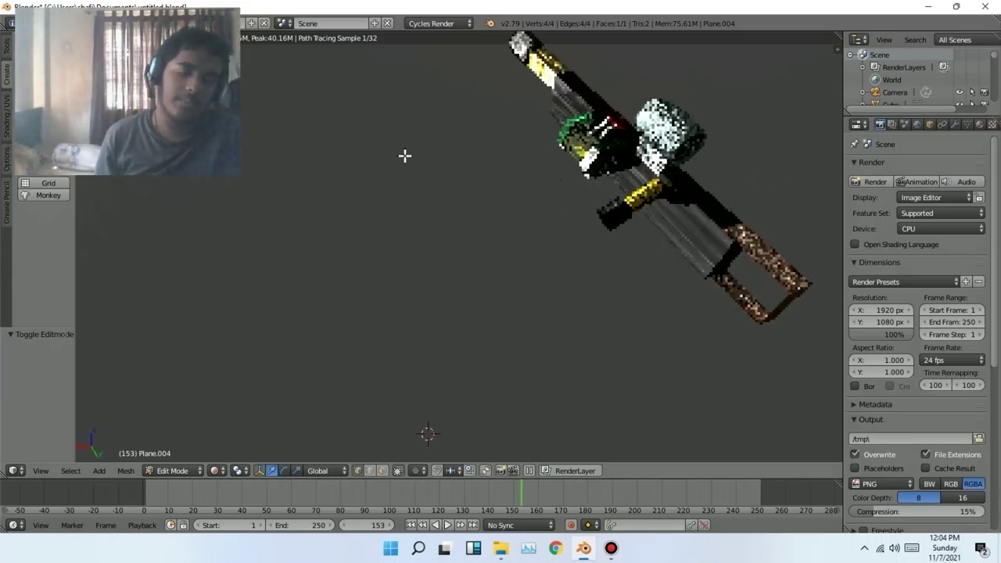
{"action": "middle_click_drag", "start_coordinate": [469, 173], "coordinate": [531, 167]}
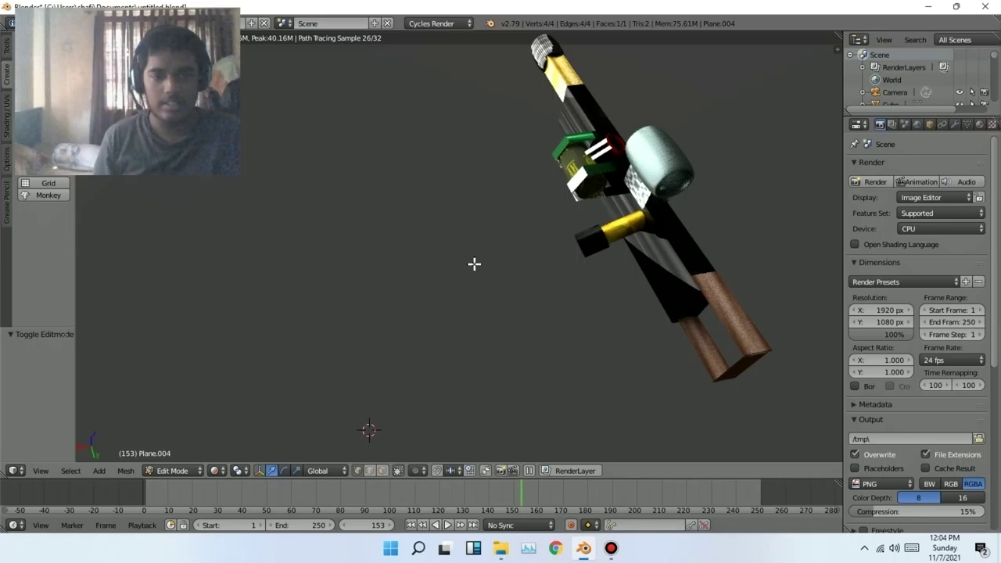
{"action": "middle_click_drag", "start_coordinate": [466, 263], "coordinate": [697, 145]}
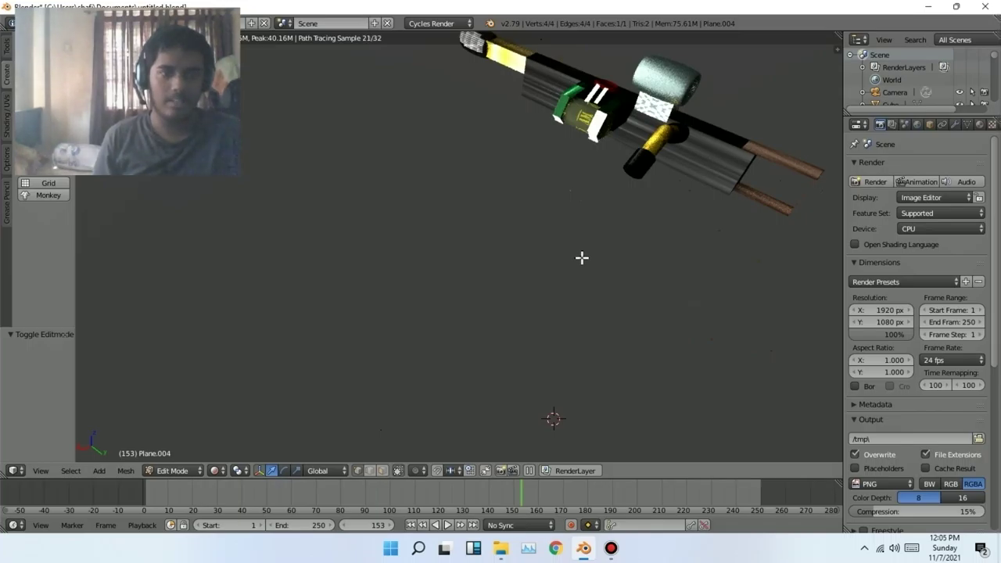
{"action": "middle_click_drag", "start_coordinate": [582, 257], "coordinate": [294, 160]}
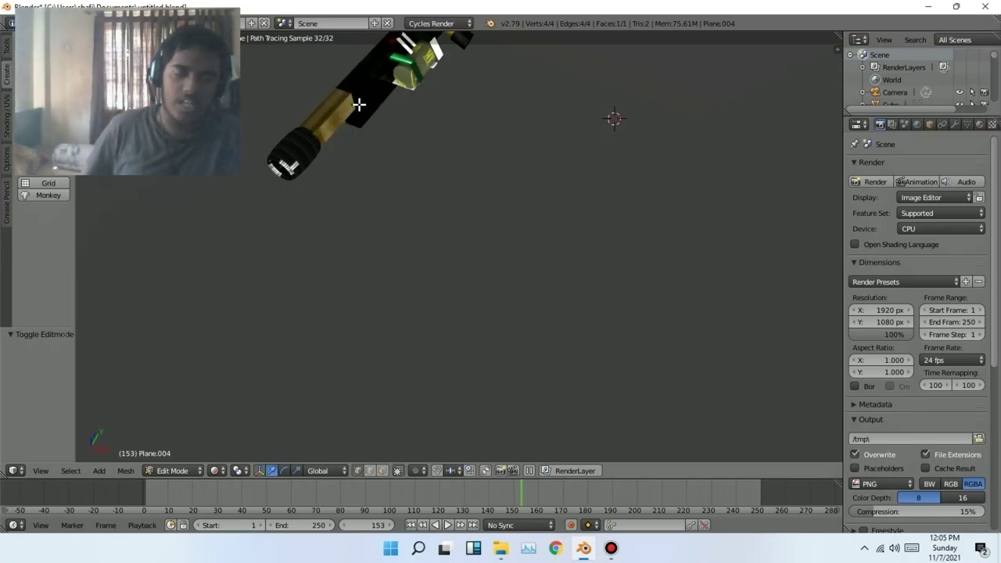
{"action": "middle_click_drag", "start_coordinate": [596, 186], "coordinate": [609, 149]}
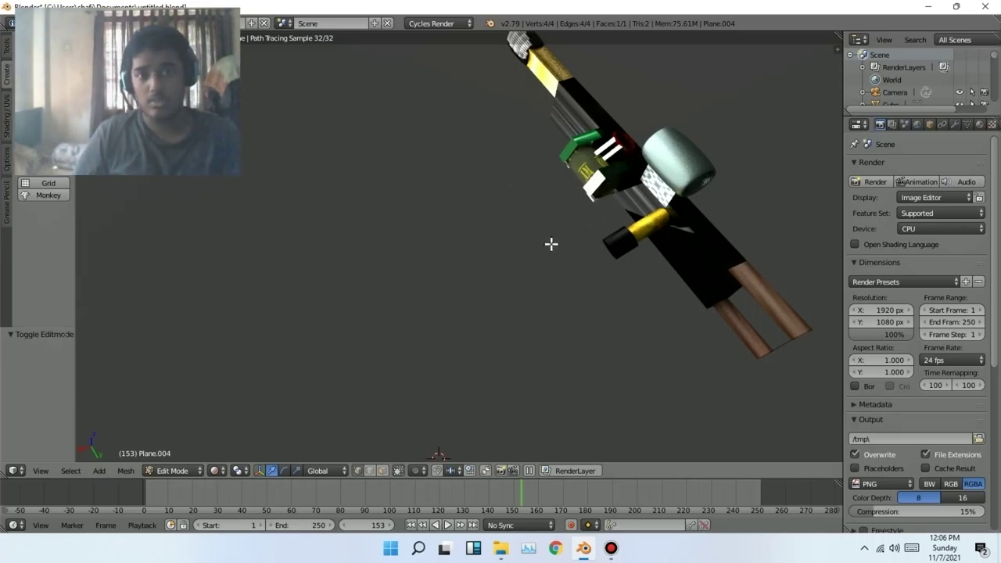
{"action": "middle_click_drag", "start_coordinate": [523, 273], "coordinate": [521, 242]}
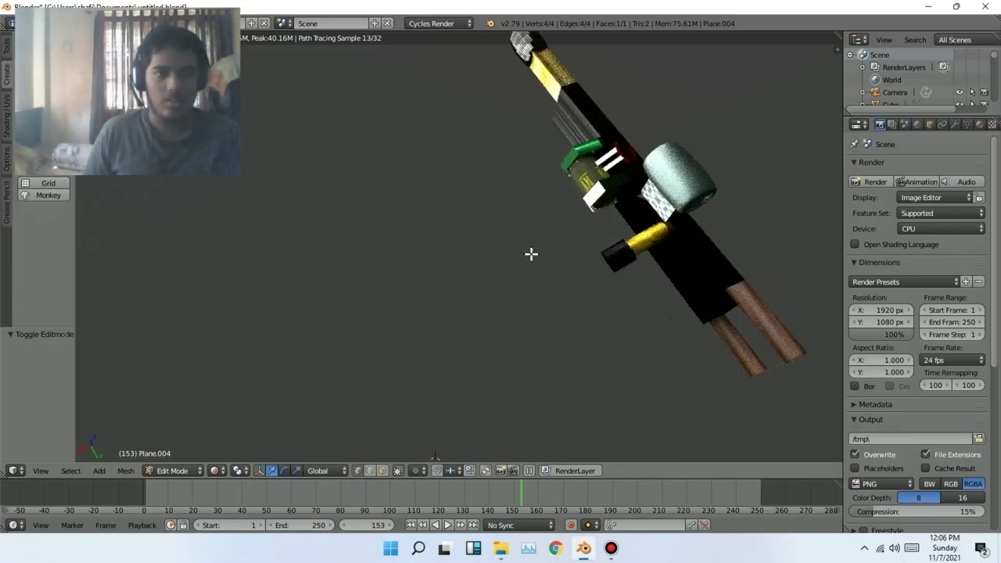
{"action": "mouse_move", "coordinate": [521, 237]}
{"action": "middle_mouse_down"}
{"action": "mouse_move", "coordinate": [516, 228]}
{"action": "mouse_move", "coordinate": [521, 242]}
{"action": "middle_mouse_up"}
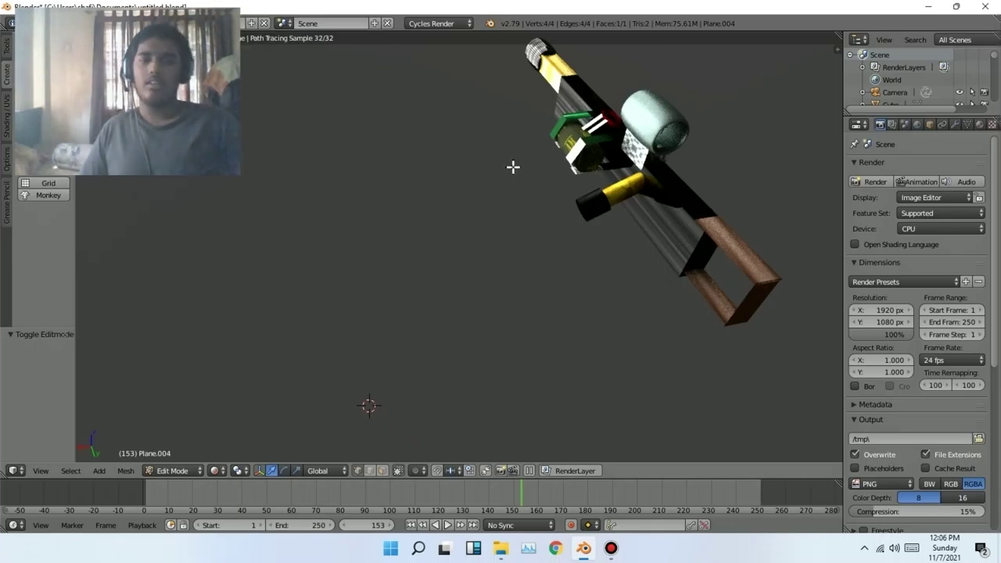
{"action": "middle_click_drag", "start_coordinate": [500, 206], "coordinate": [512, 230]}
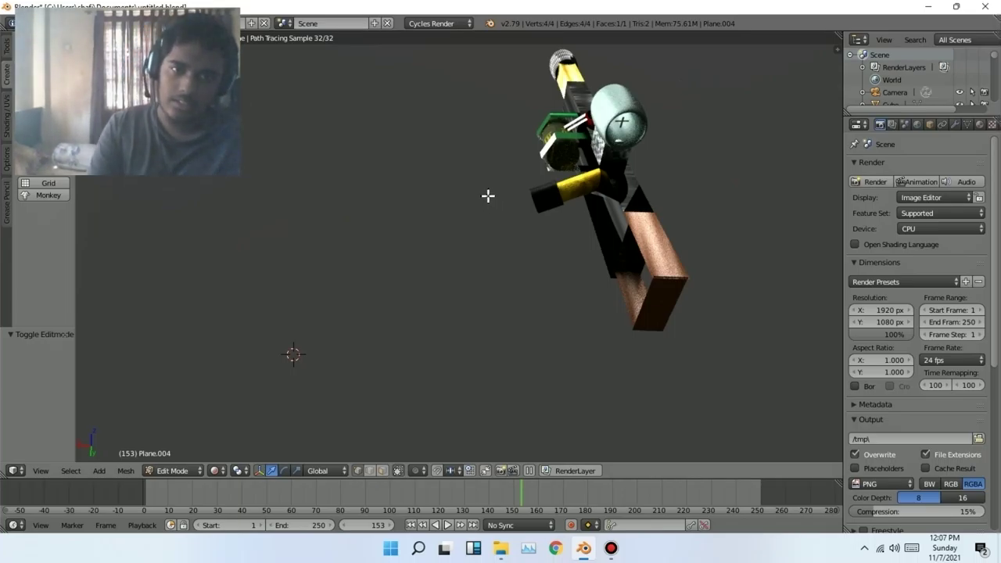
{"action": "mouse_move", "coordinate": [496, 177]}
{"action": "middle_mouse_down"}
{"action": "mouse_move", "coordinate": [543, 169]}
{"action": "mouse_move", "coordinate": [500, 179]}
{"action": "mouse_move", "coordinate": [495, 170]}
{"action": "middle_mouse_up"}
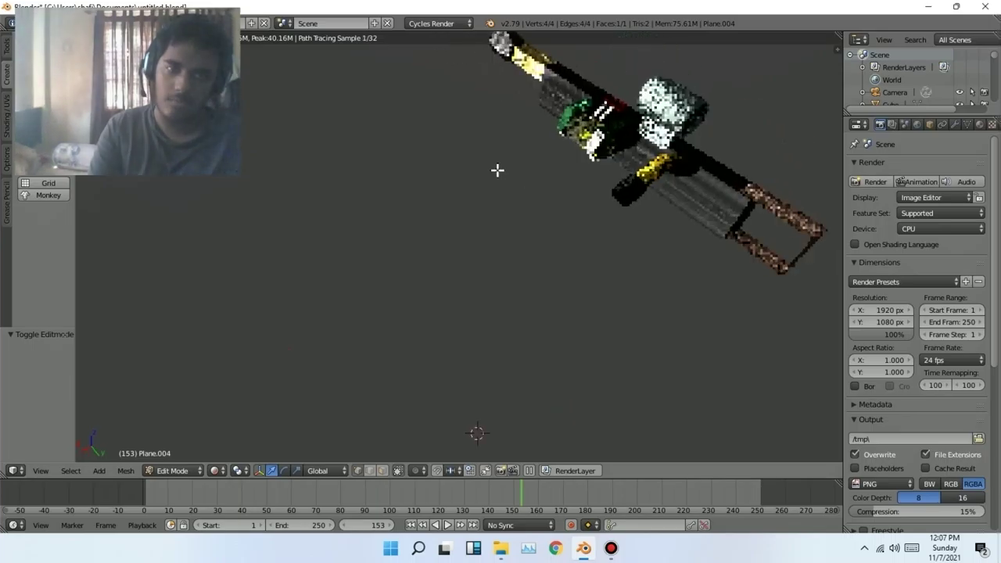
Switch the viewport to solid shading and select Plane.008 at the end of the canister in Object Mode
{"action": "key", "text": "shift+z"}
{"action": "left_click", "coordinate": [500, 168]}
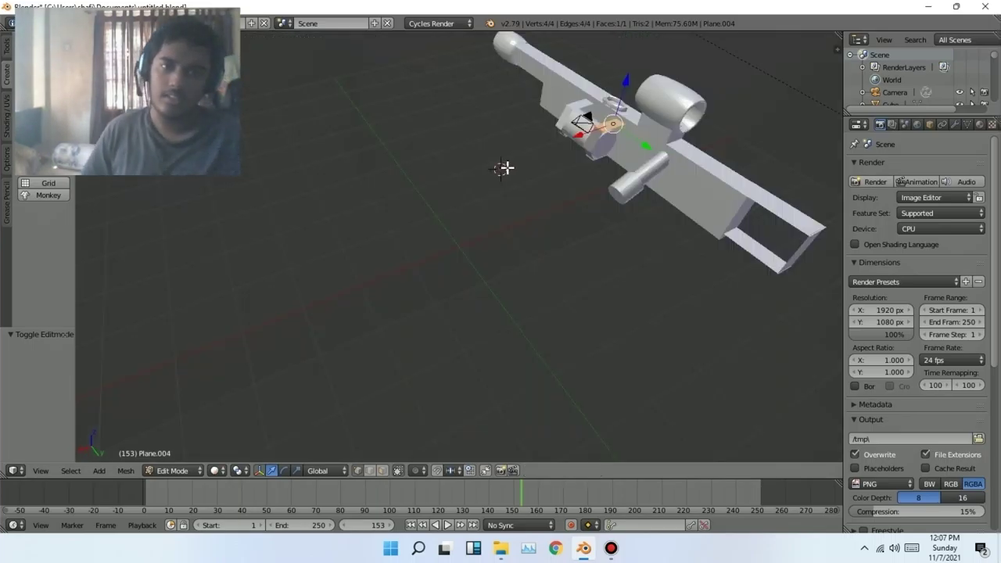
{"action": "right_click", "coordinate": [595, 144]}
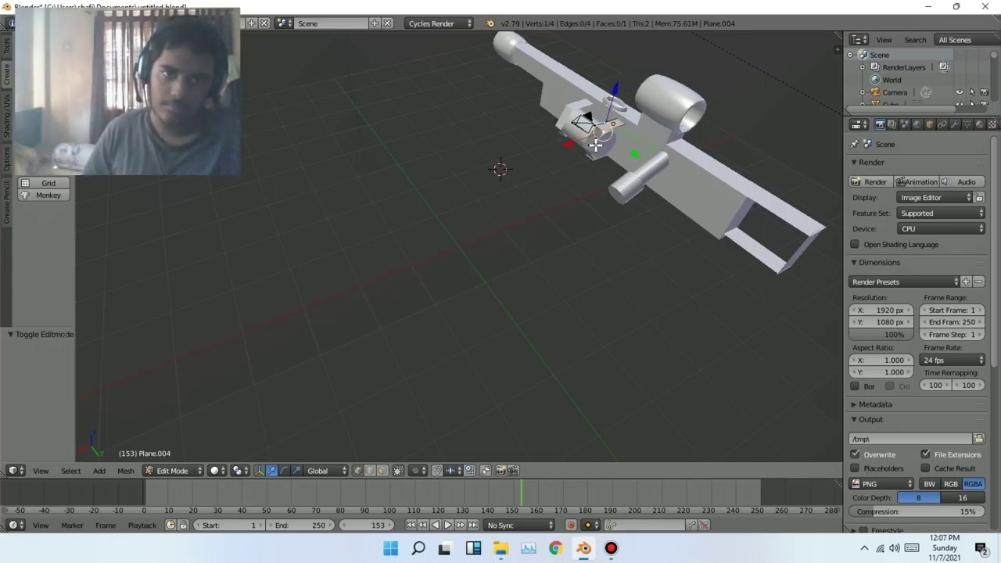
{"action": "left_click", "coordinate": [176, 470]}
{"action": "left_click", "coordinate": [191, 455]}
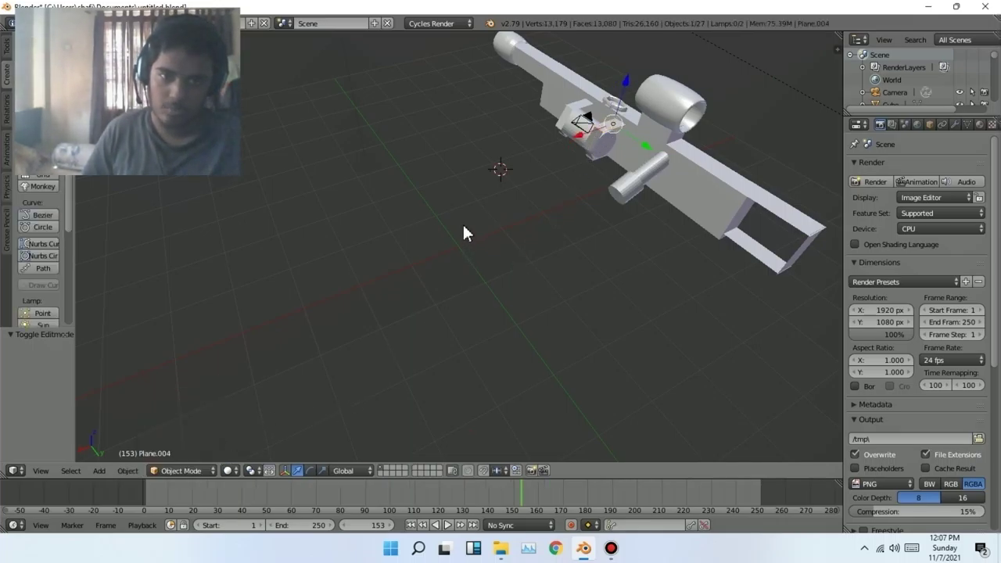
{"action": "right_click", "coordinate": [592, 148]}
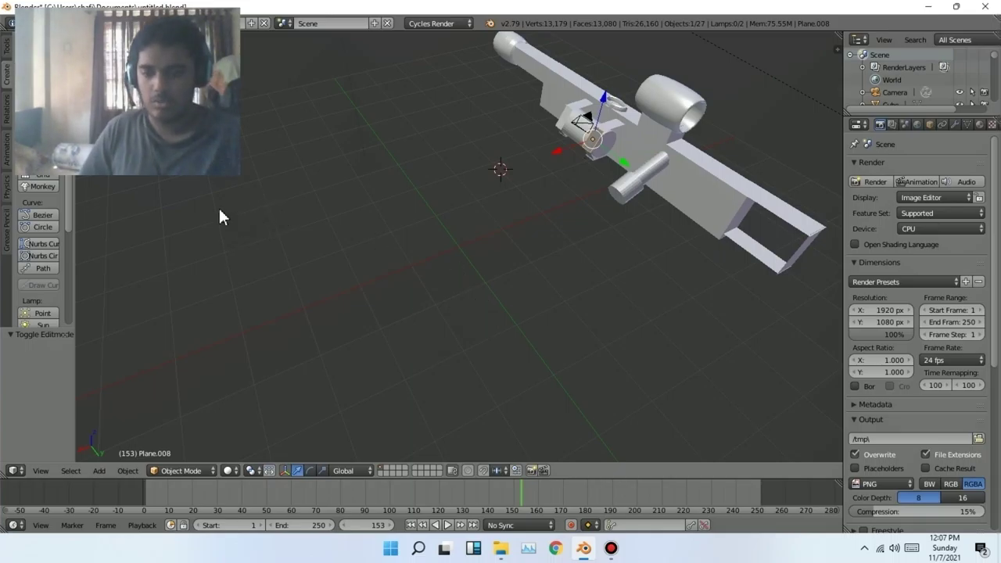
{"action": "left_click", "coordinate": [294, 472]}
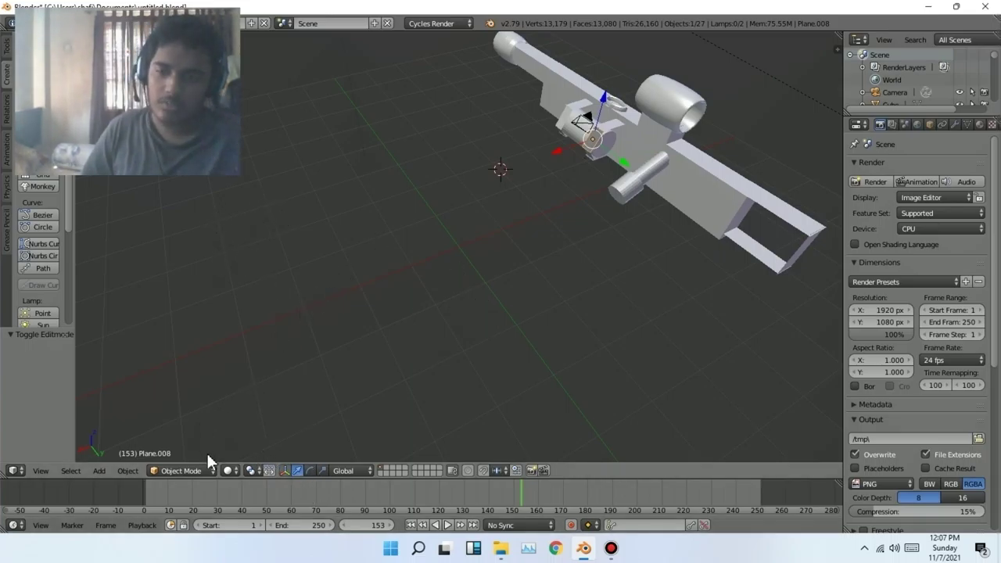
Add a Simple Subdivision Surface modifier with 2 view subdivisions to Plane.008 and apply it
{"action": "left_click", "coordinate": [954, 124]}
{"action": "left_click", "coordinate": [892, 171]}
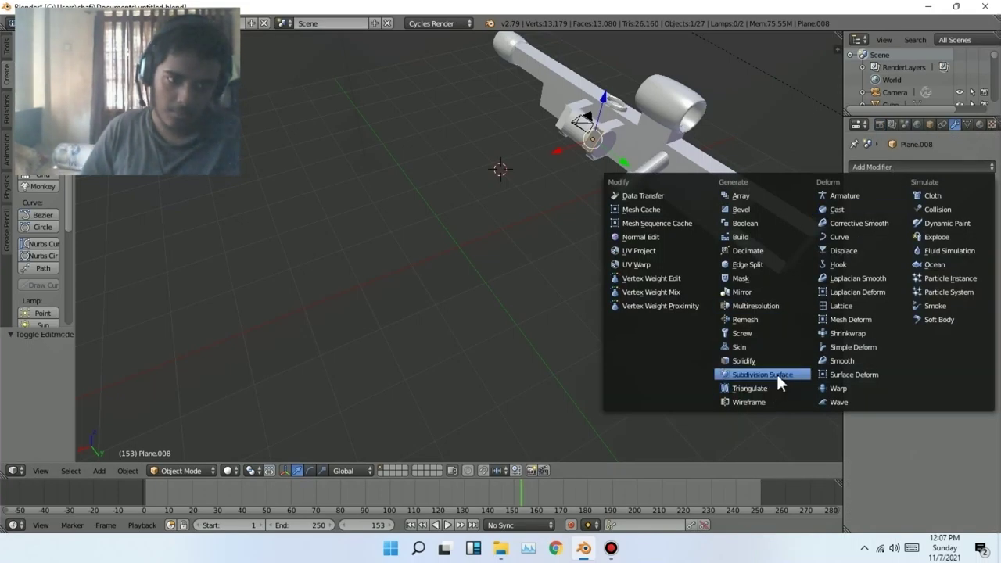
{"action": "left_click", "coordinate": [777, 373]}
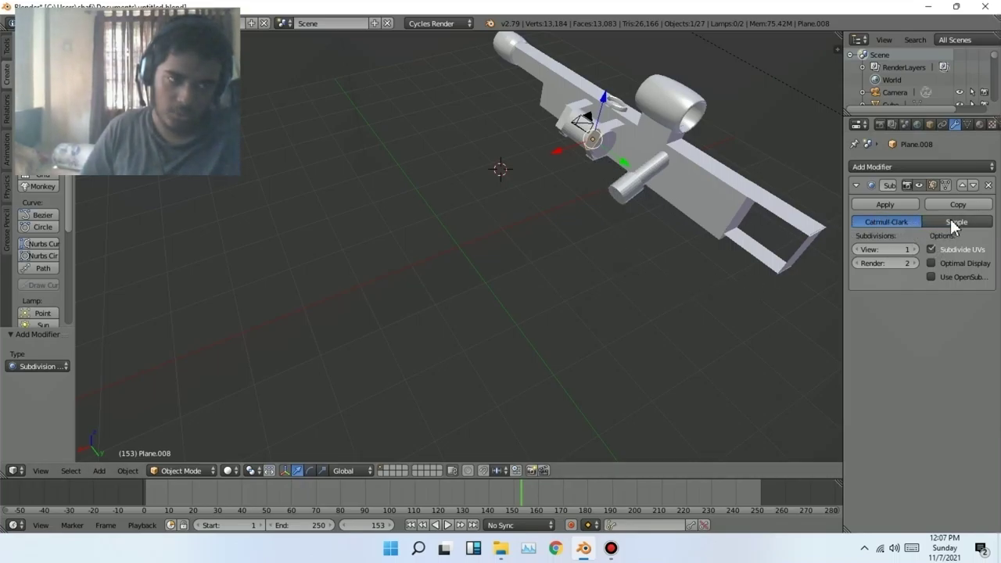
{"action": "left_click", "coordinate": [949, 219]}
{"action": "left_click", "coordinate": [914, 249]}
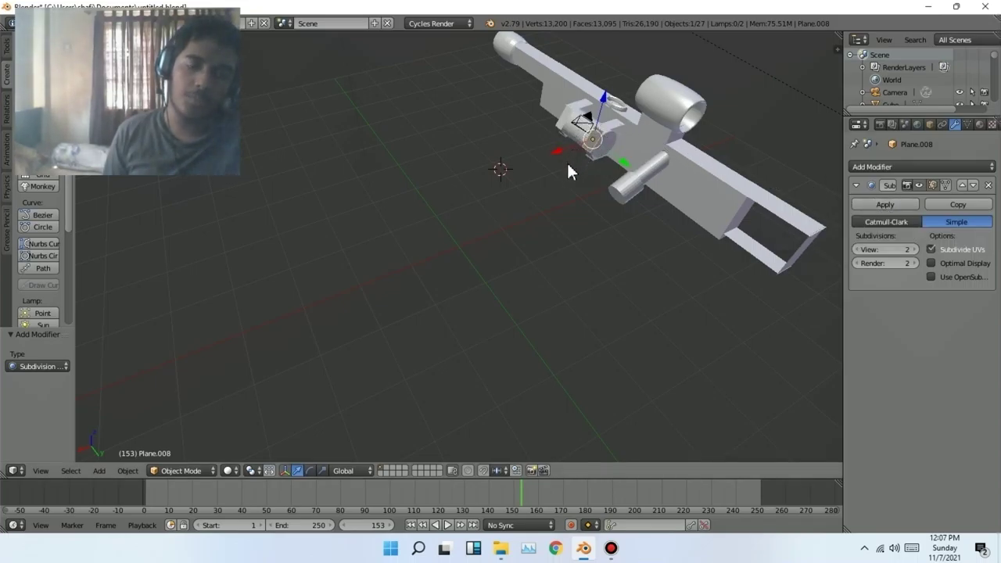
{"action": "left_click", "coordinate": [886, 205]}
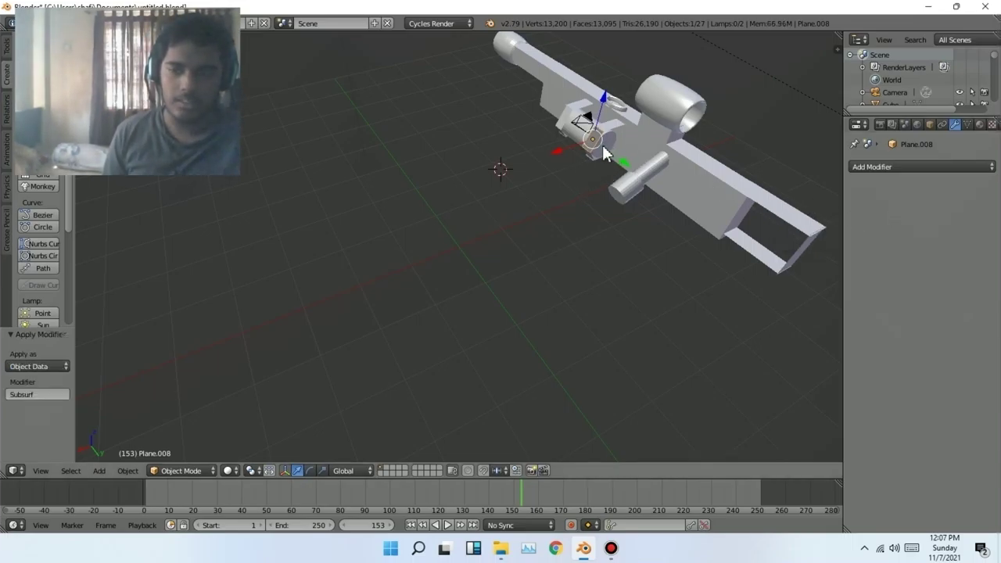
Unwrap the whole subdivided mesh of Plane.008 in Edit Mode and show its material settings
{"action": "left_click", "coordinate": [187, 466]}
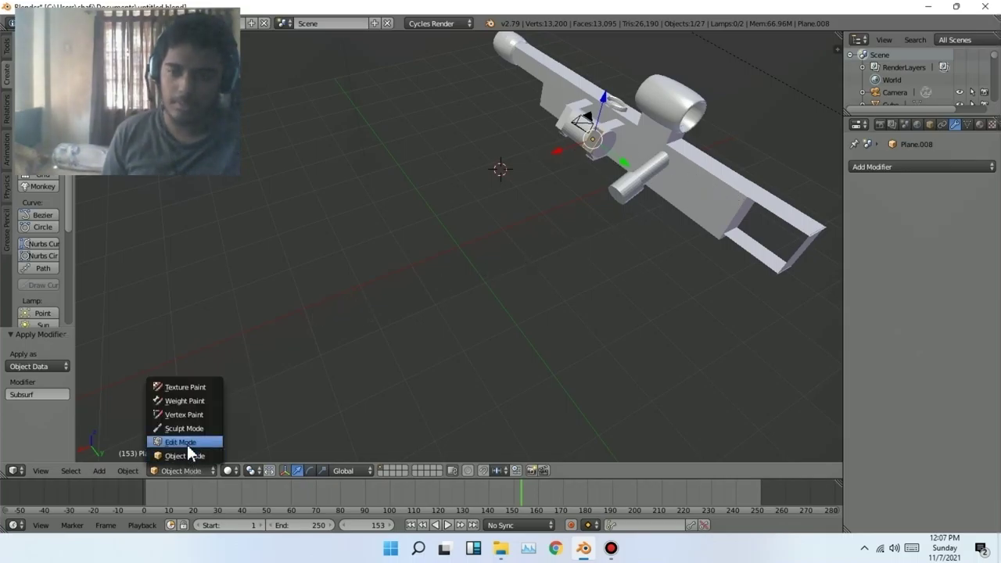
{"action": "left_click", "coordinate": [187, 444]}
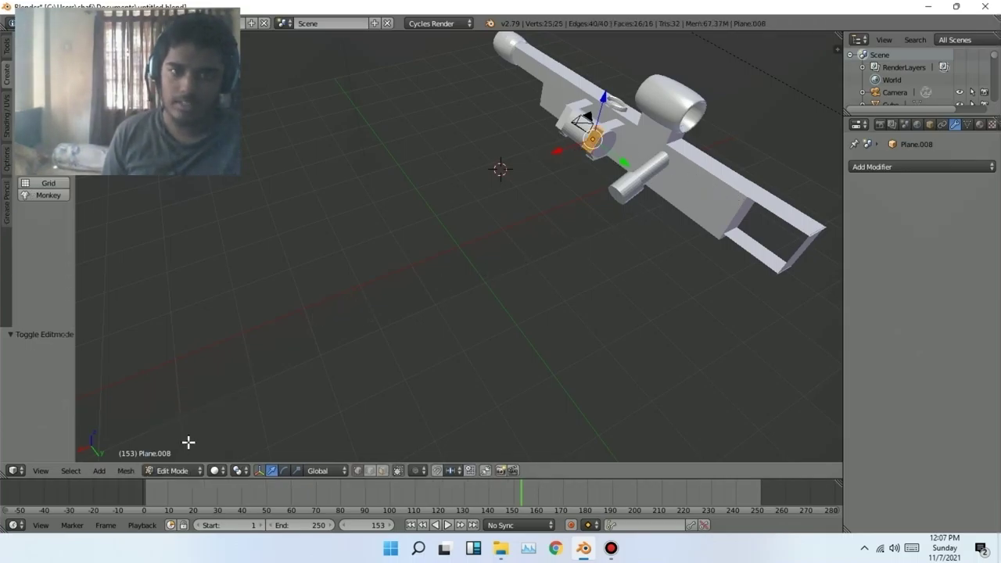
{"action": "left_click", "coordinate": [978, 124]}
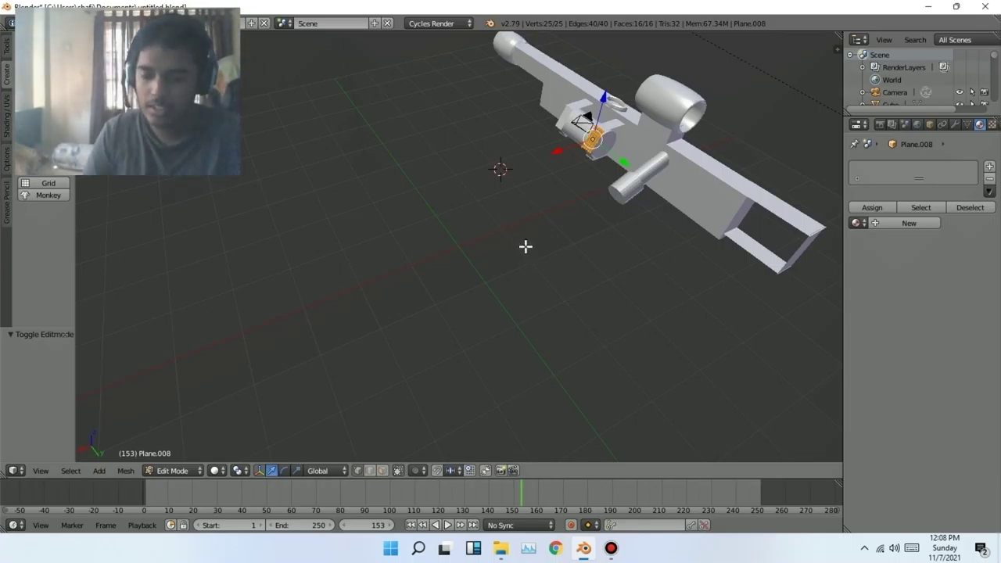
{"action": "key", "text": "u"}
{"action": "left_click", "coordinate": [447, 260]}
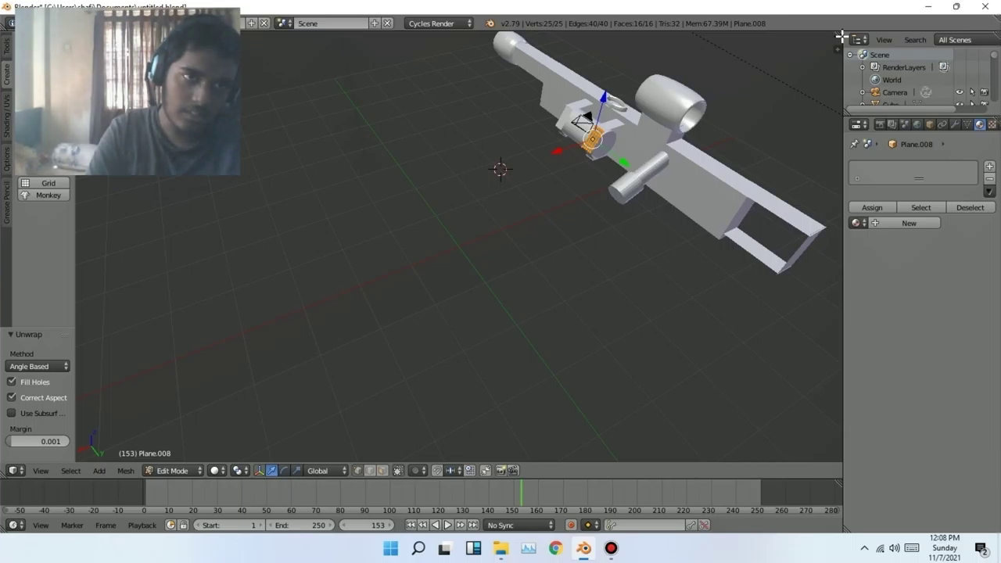
Split the 3D view into two side-by-side areas and make the new one a UV/Image Editor
{"action": "left_click_drag", "start_coordinate": [840, 36], "coordinate": [438, 197]}
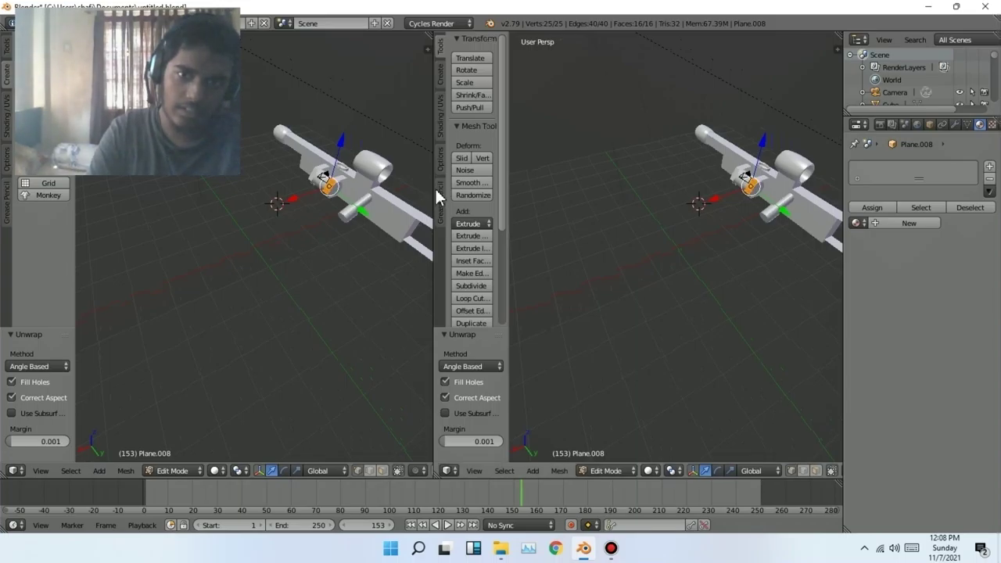
{"action": "left_click", "coordinate": [451, 469]}
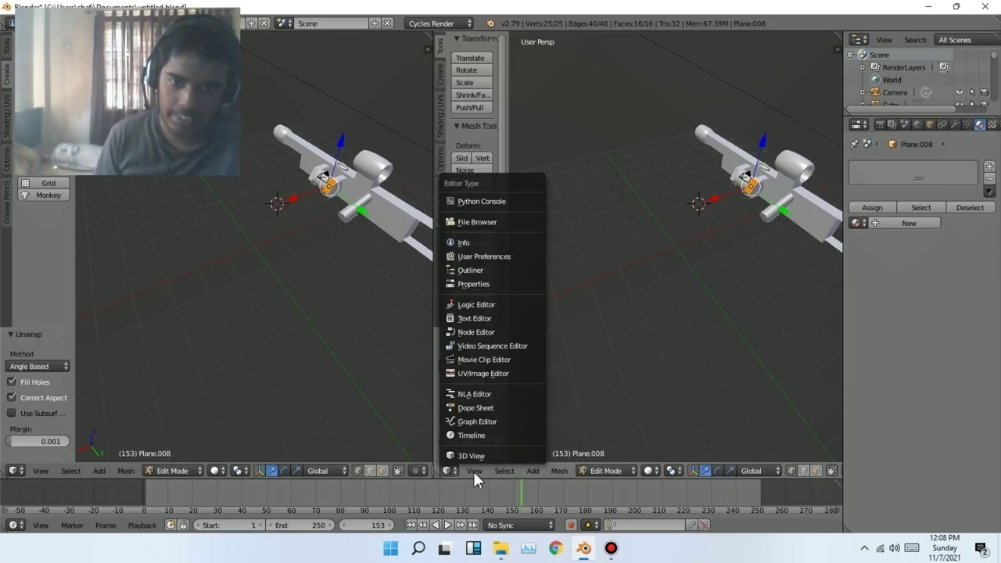
{"action": "left_click", "coordinate": [472, 455]}
{"action": "left_click", "coordinate": [453, 466]}
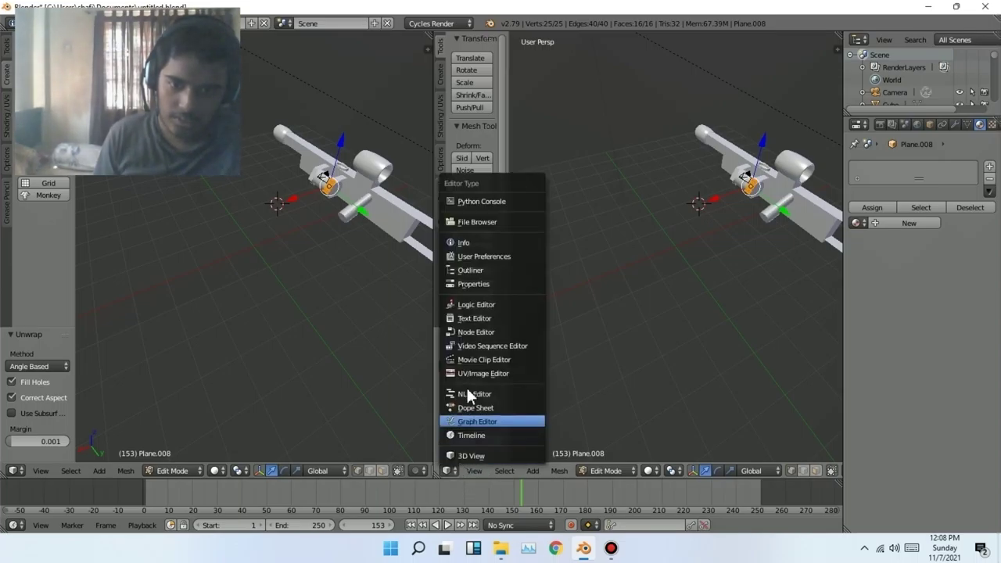
{"action": "left_click", "coordinate": [484, 373]}
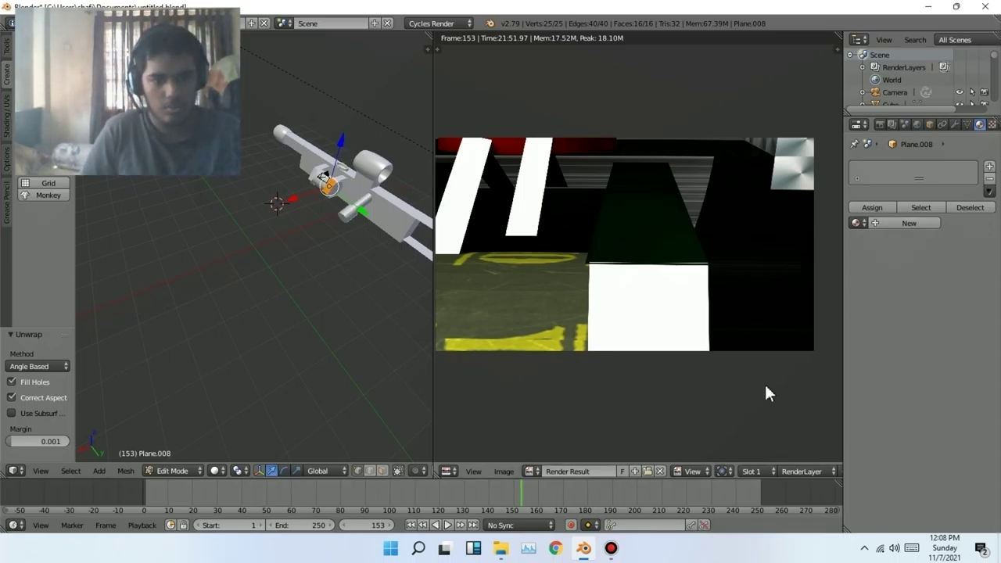
Load ammo mount holder texture.jpg from the C: drive behind the unwrapped UV grid of Plane.008
{"action": "left_click", "coordinate": [646, 472]}
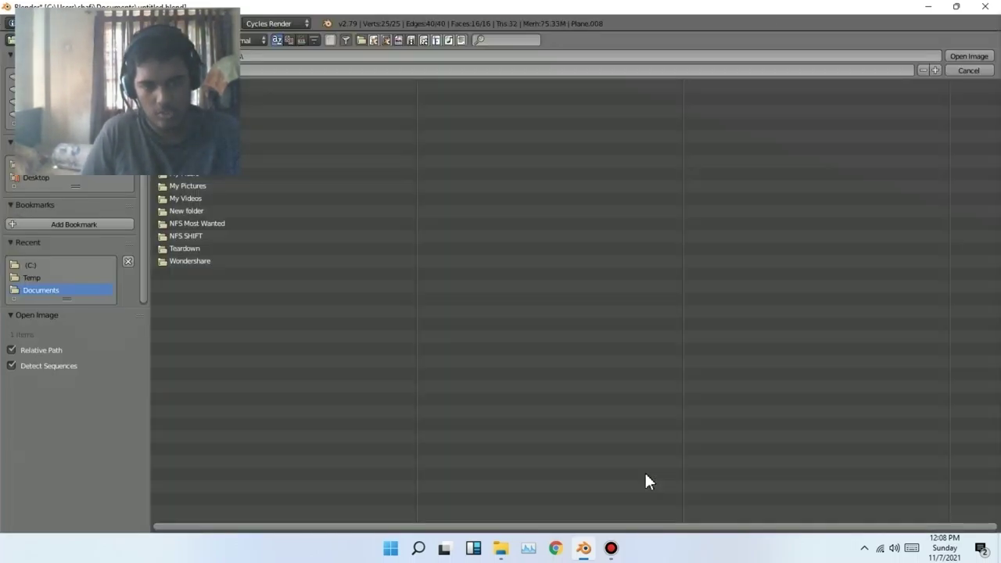
{"action": "left_click", "coordinate": [28, 266]}
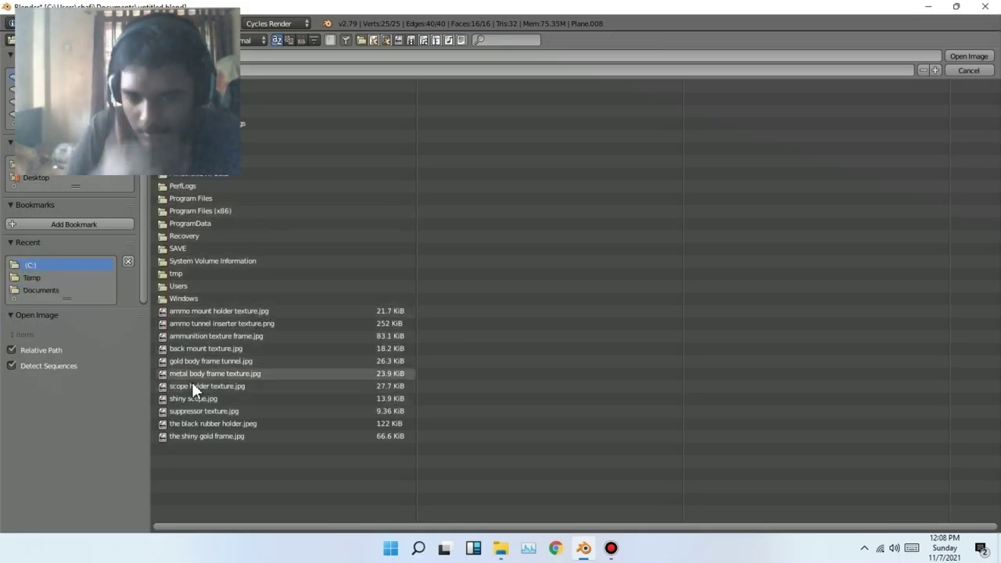
{"action": "double_click", "coordinate": [257, 310]}
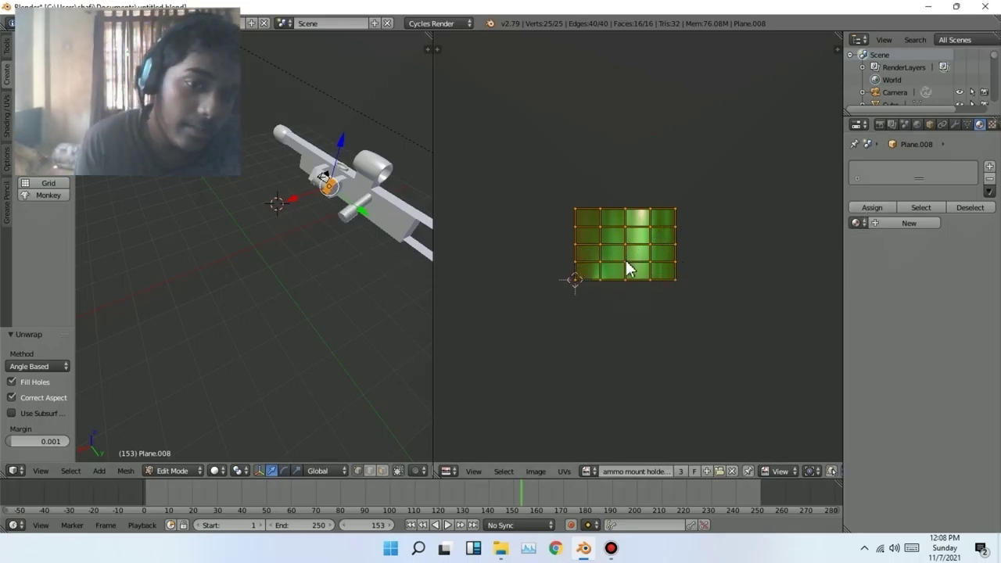
Give Plane.008 a new material with a Glossy BSDF surface and an Image Texture as its colour
{"action": "left_click", "coordinate": [907, 222]}
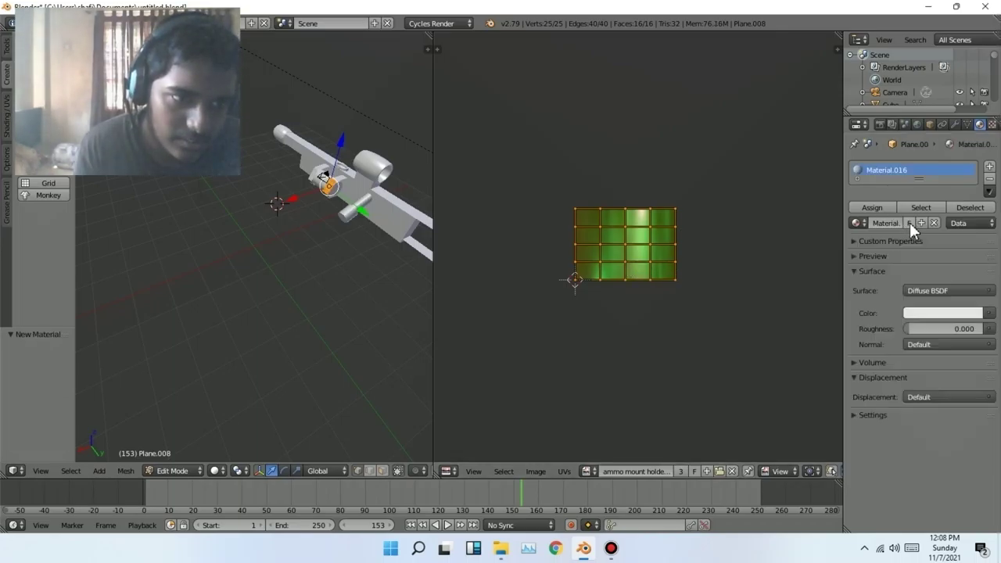
{"action": "left_click", "coordinate": [980, 292]}
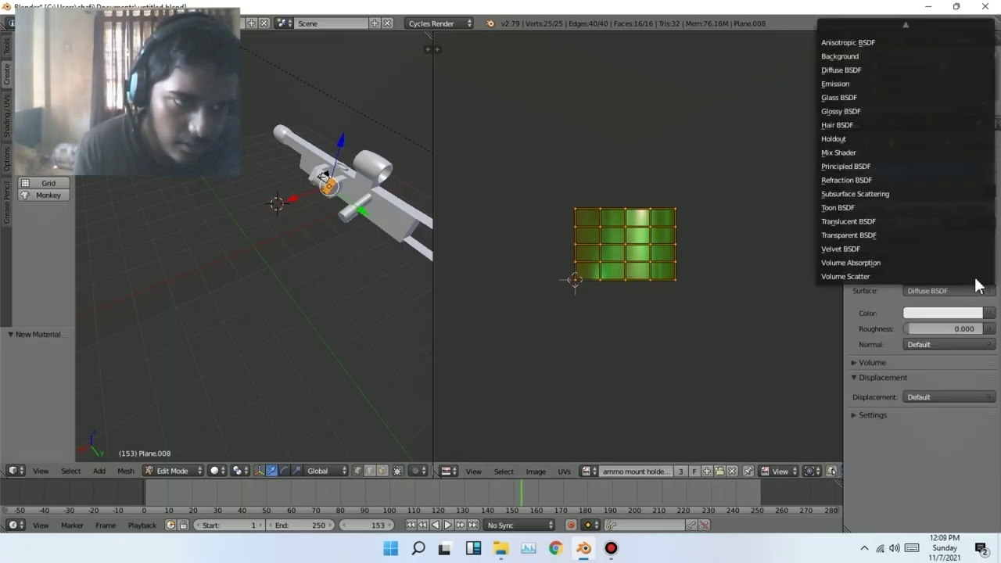
{"action": "left_click", "coordinate": [907, 108]}
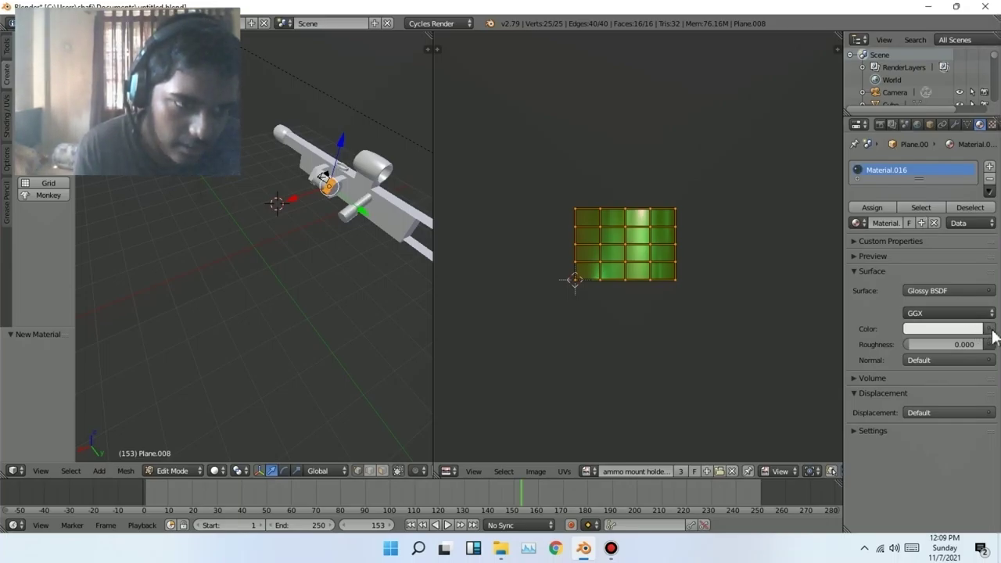
{"action": "left_click", "coordinate": [990, 329]}
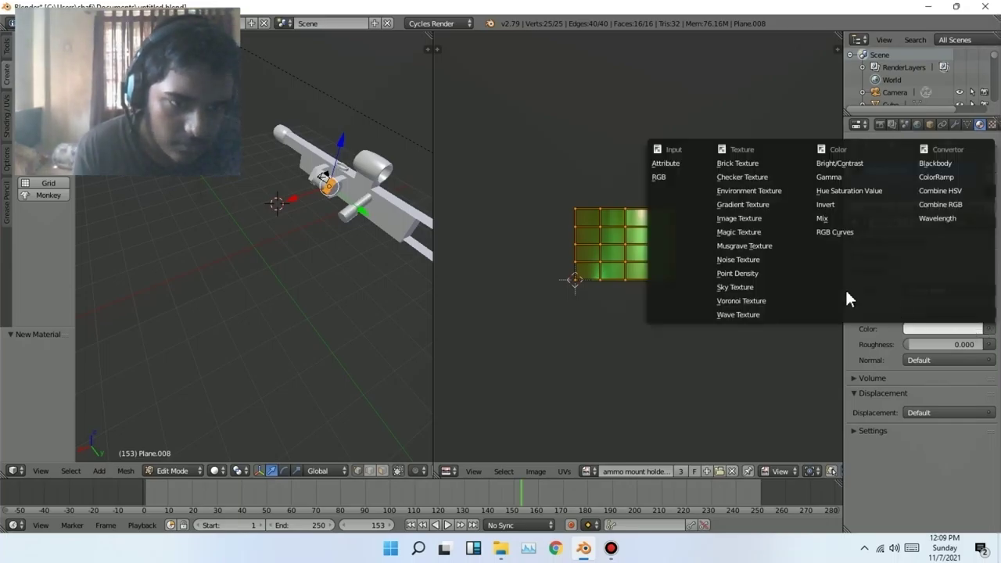
{"action": "left_click", "coordinate": [745, 220]}
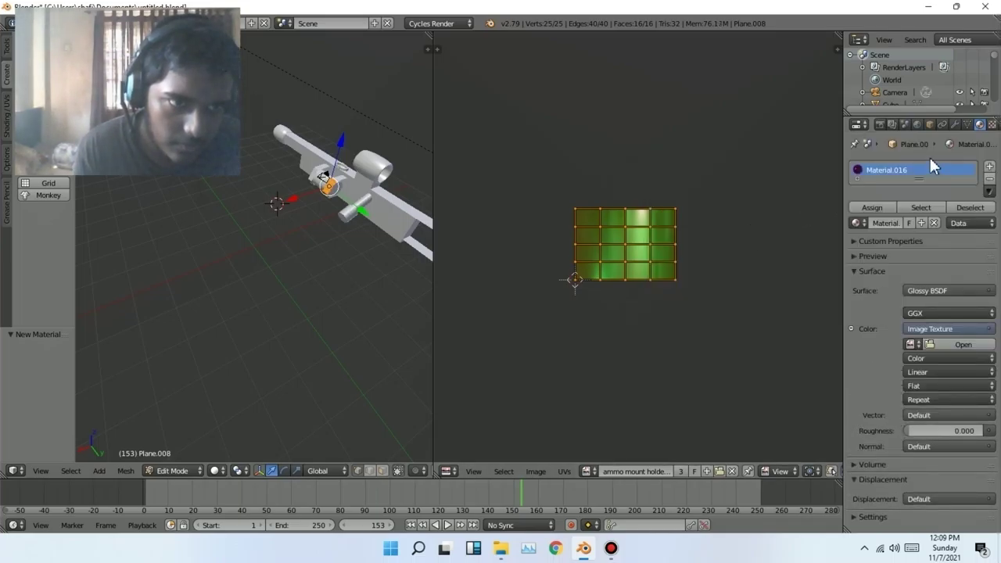
Use ammo mount holder texture.jpg as the material's image texture and set the roughness to 0.324
{"action": "left_click", "coordinate": [947, 355]}
{"action": "left_click", "coordinate": [44, 268]}
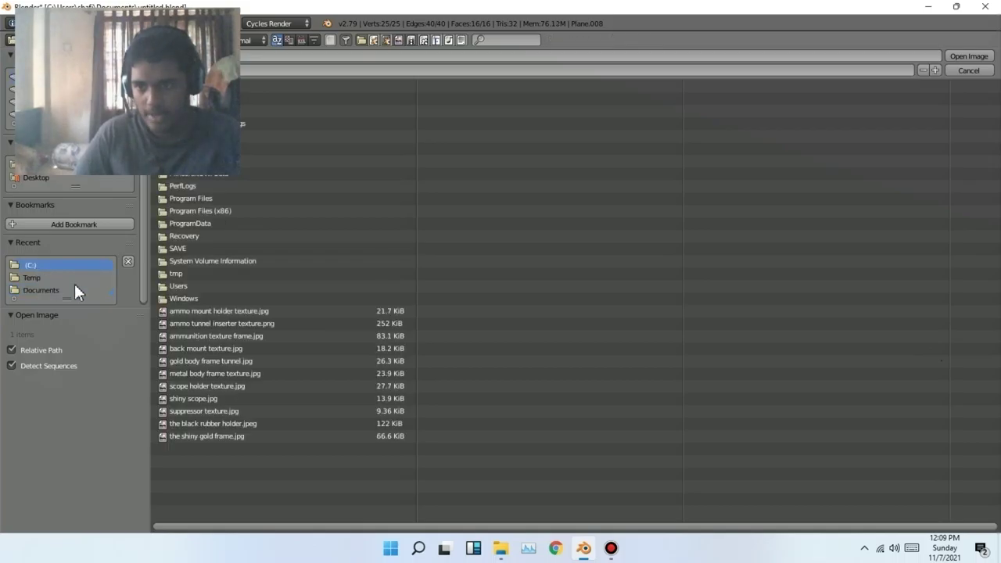
{"action": "double_click", "coordinate": [241, 311]}
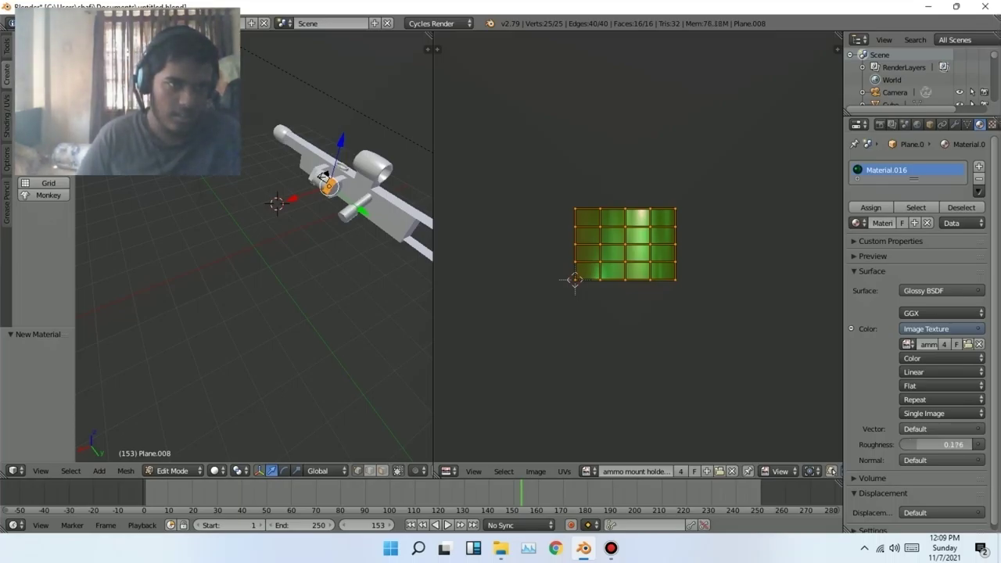
{"action": "mouse_move", "coordinate": [942, 444]}
{"action": "left_mouse_down"}
{"action": "mouse_move", "coordinate": [923, 444]}
{"action": "mouse_move", "coordinate": [950, 444]}
{"action": "left_mouse_up"}
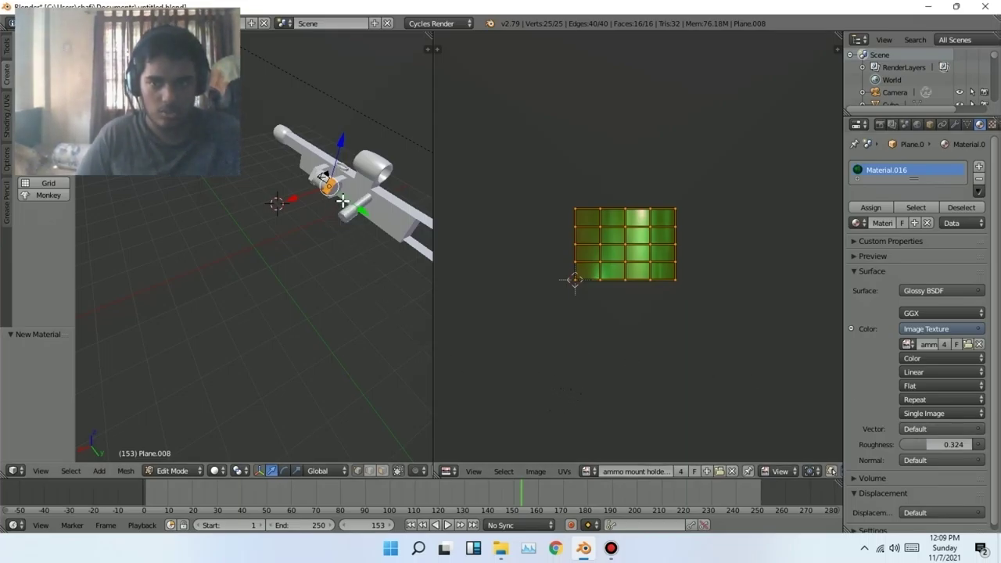
Return to Object Mode, select the camera and fly it until Plane.008 and the canister's end are framed
{"action": "left_click", "coordinate": [183, 471]}
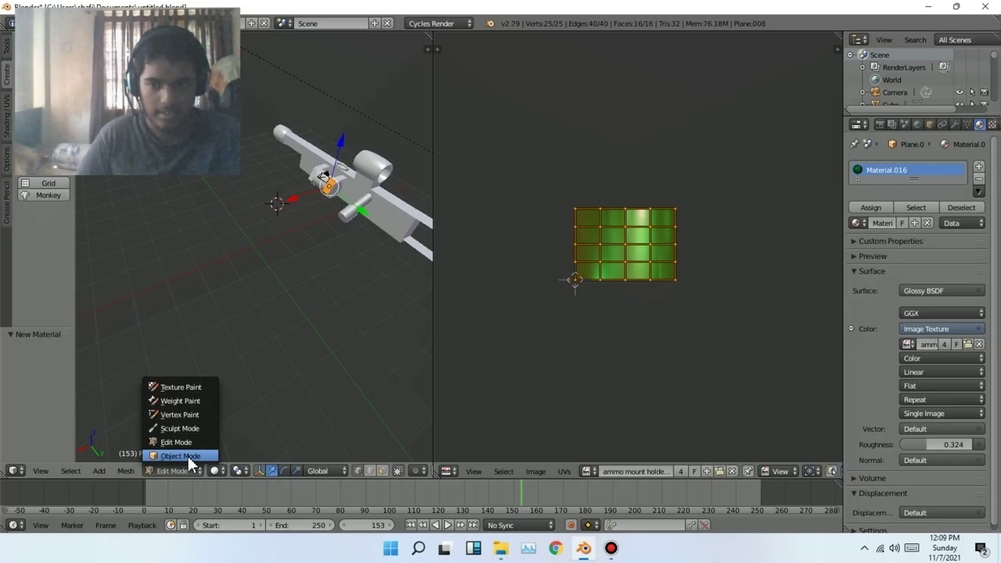
{"action": "left_click", "coordinate": [187, 455]}
{"action": "middle_click_drag", "start_coordinate": [210, 364], "coordinate": [199, 362]}
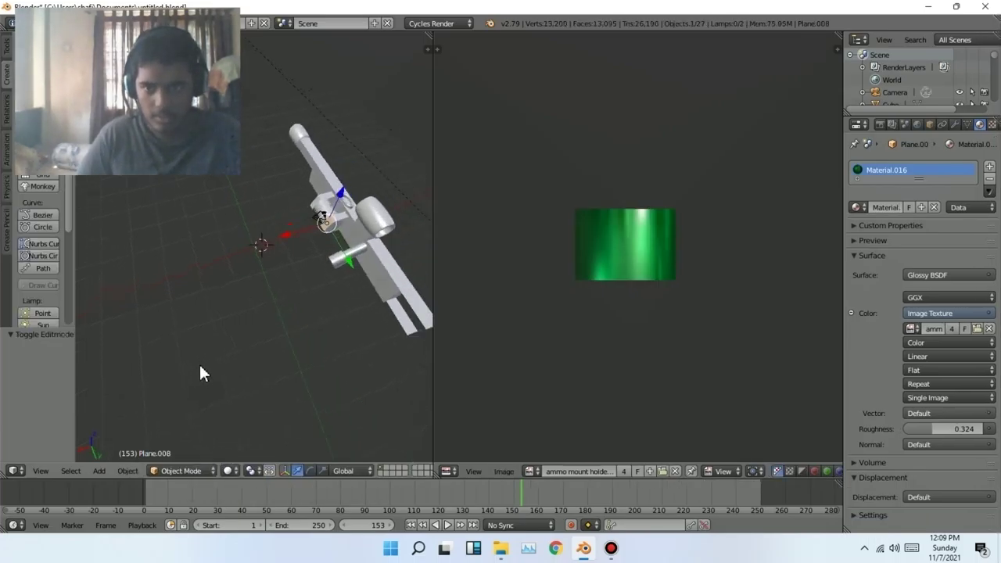
{"action": "right_click", "coordinate": [313, 219]}
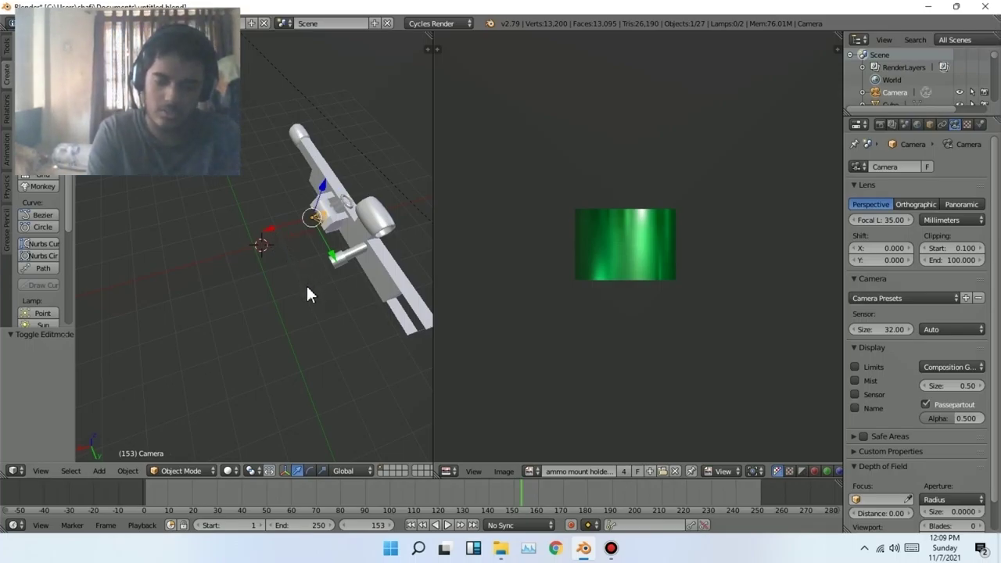
{"action": "key", "text": "KP_0"}
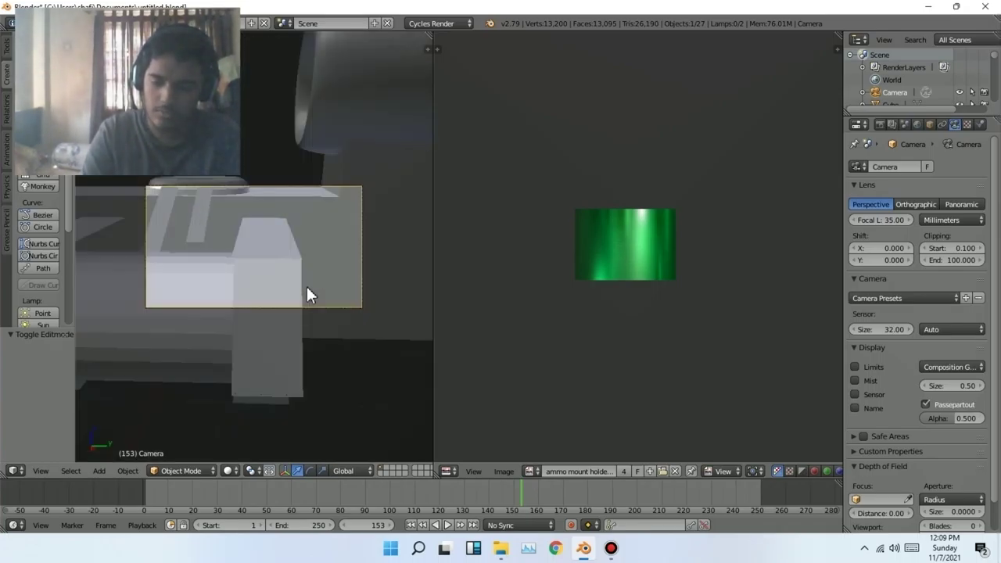
{"action": "key", "text": "shift+f"}
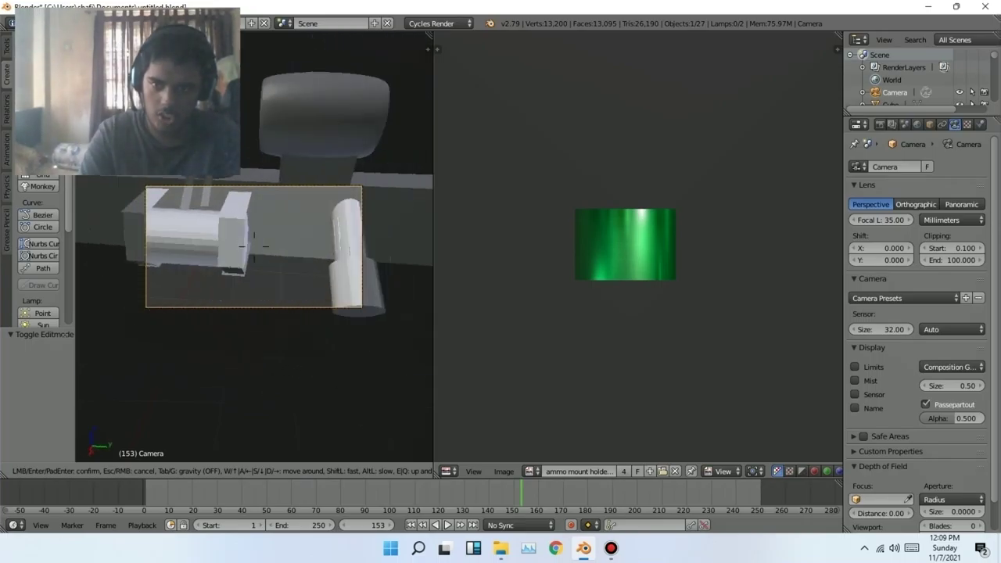
{"action": "key", "text": "w"}
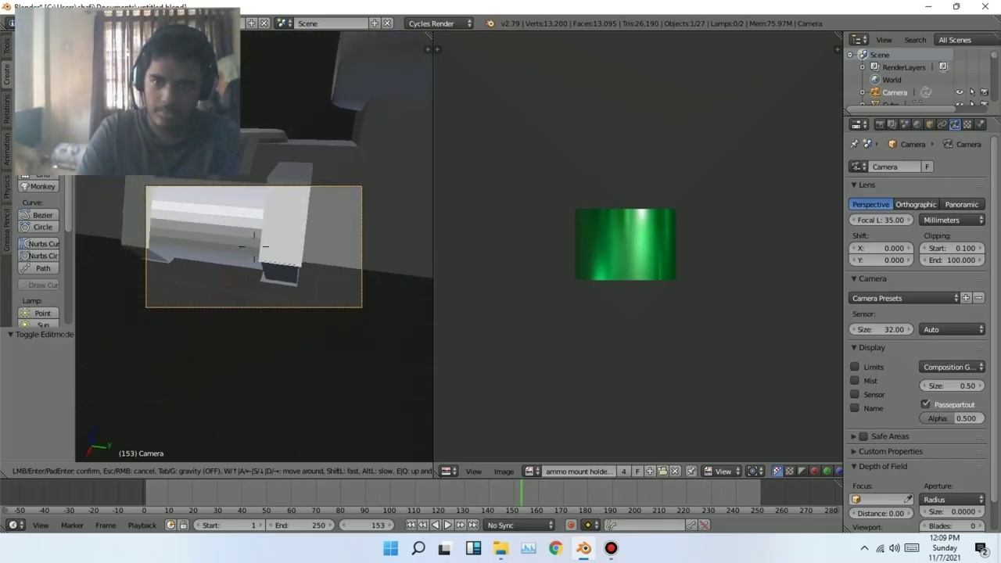
{"action": "key", "text": "s"}
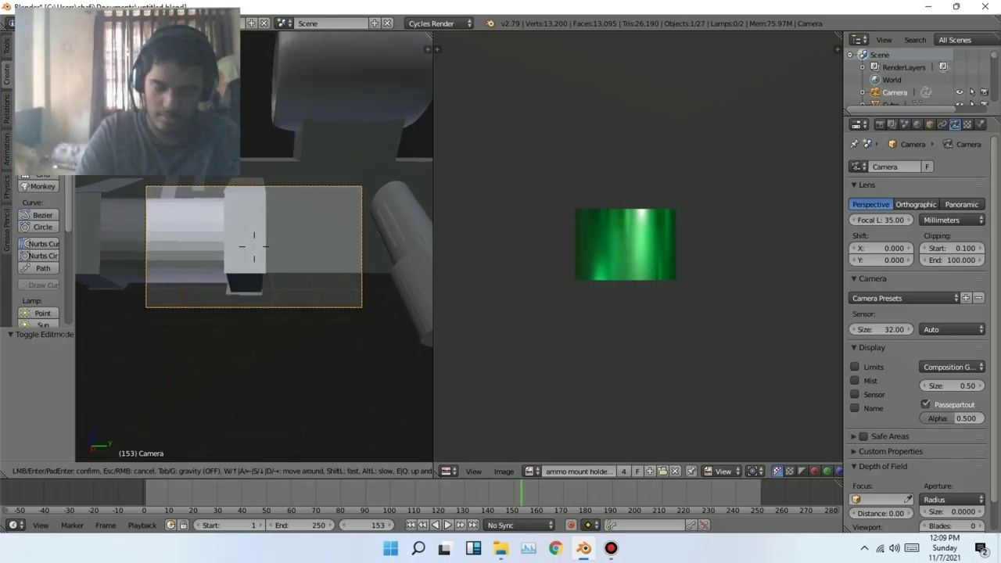
{"action": "left_click", "coordinate": [254, 246]}
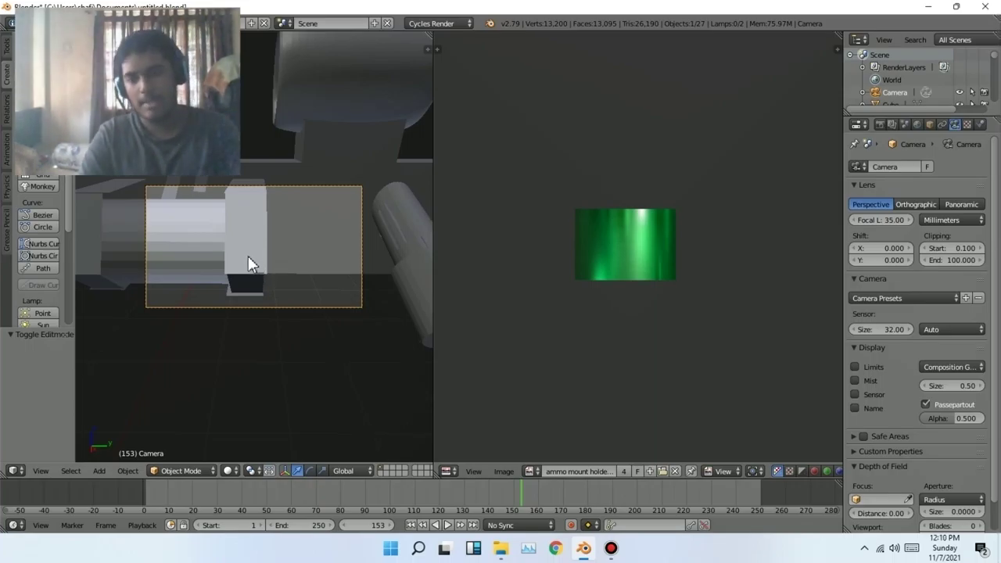
{"action": "key", "text": "KP_0"}
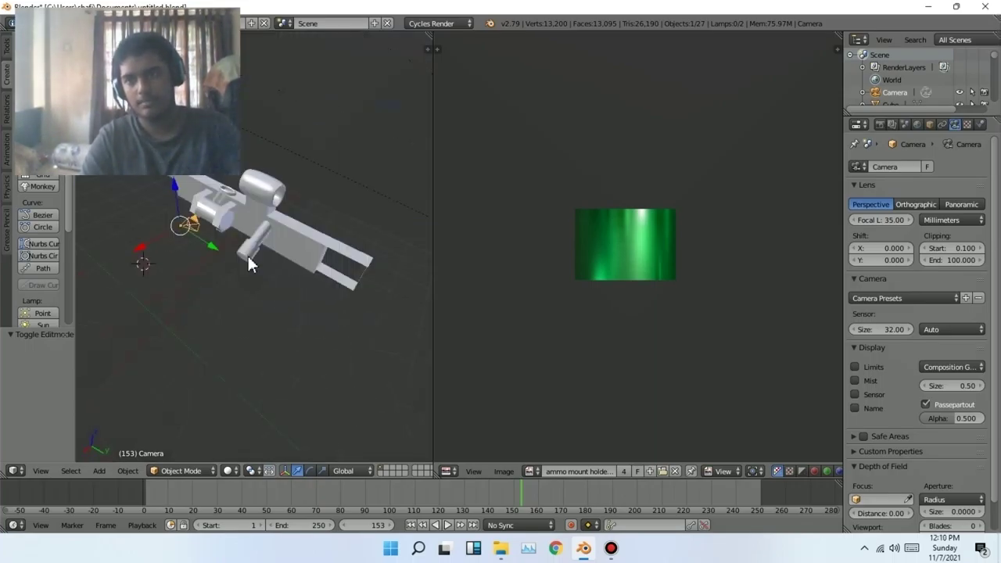
Render a still image of frame 153 from the repositioned camera
{"action": "left_click", "coordinate": [879, 124]}
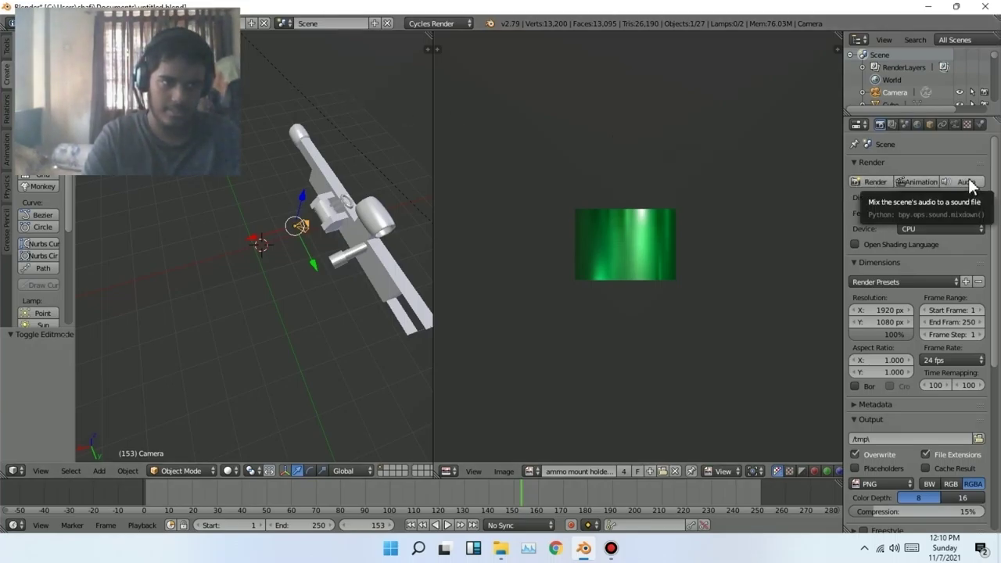
{"action": "left_click", "coordinate": [869, 184]}
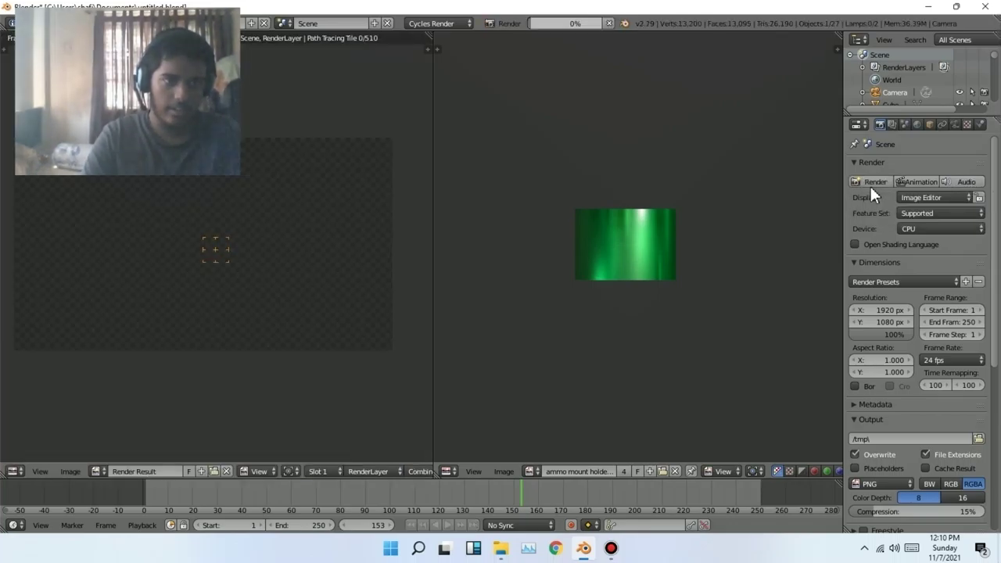
{"action": "left_click", "coordinate": [610, 549]}
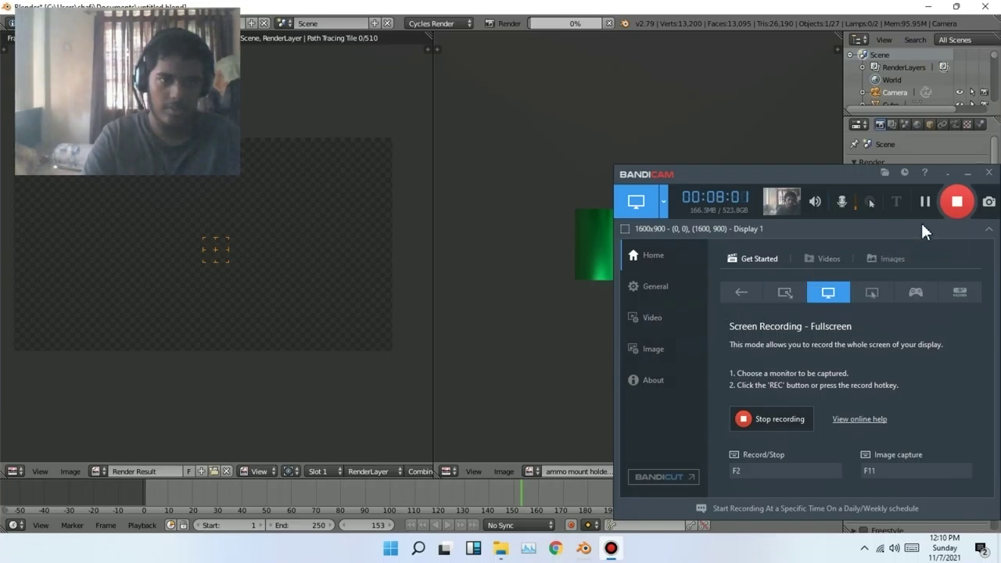
{"action": "left_click", "coordinate": [925, 202]}
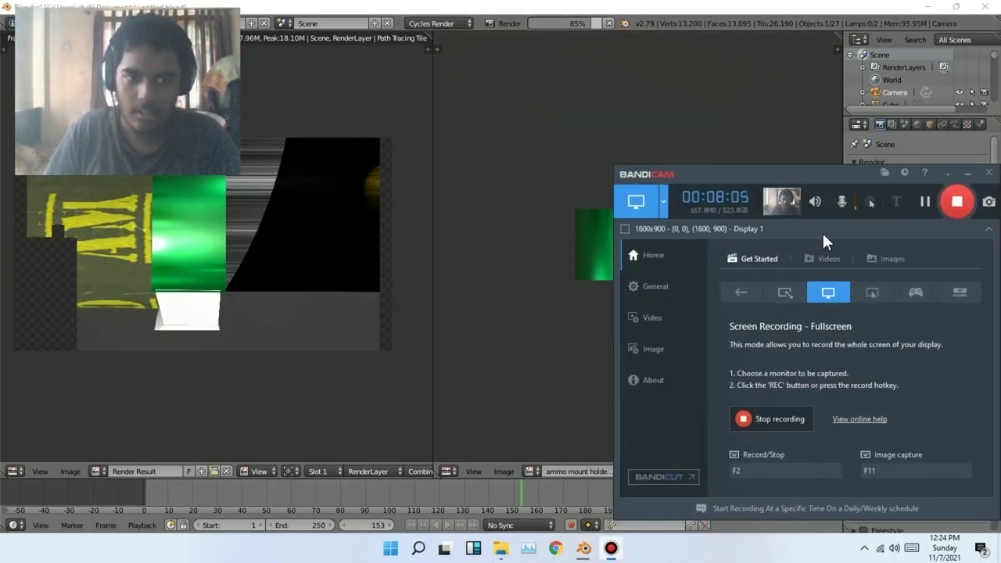
{"action": "left_click", "coordinate": [926, 205]}
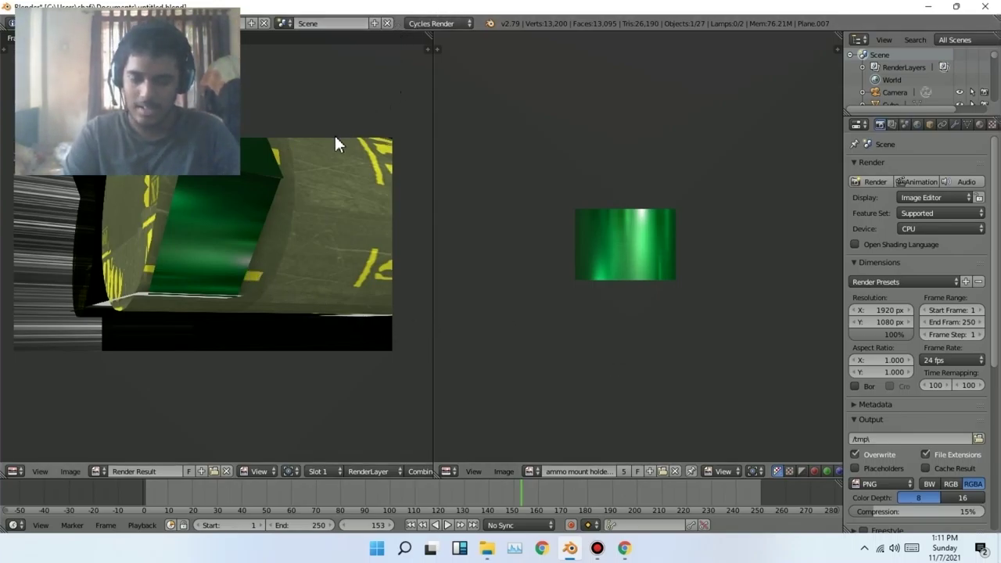
Switch the render result area back to the 3D view and merge the image editor into it
{"action": "key", "text": "shift+F5"}
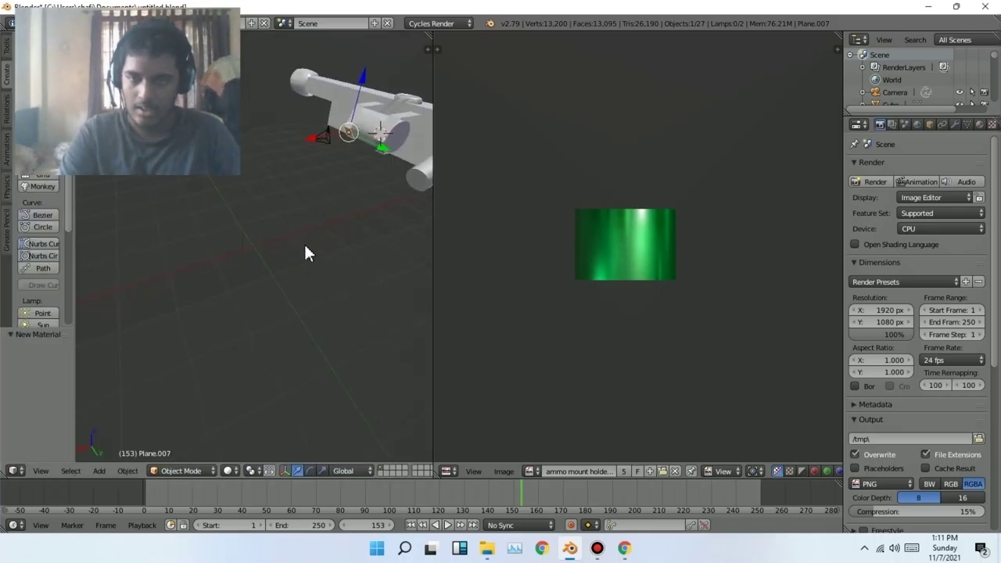
{"action": "middle_click_drag", "start_coordinate": [354, 244], "coordinate": [462, 94]}
{"action": "left_click_drag", "start_coordinate": [430, 35], "coordinate": [641, 183]}
{"action": "middle_click_drag", "start_coordinate": [518, 286], "coordinate": [545, 286]}
{"action": "scroll", "coordinate": [546, 286], "scroll_direction": "down", "scroll_amount": 2}
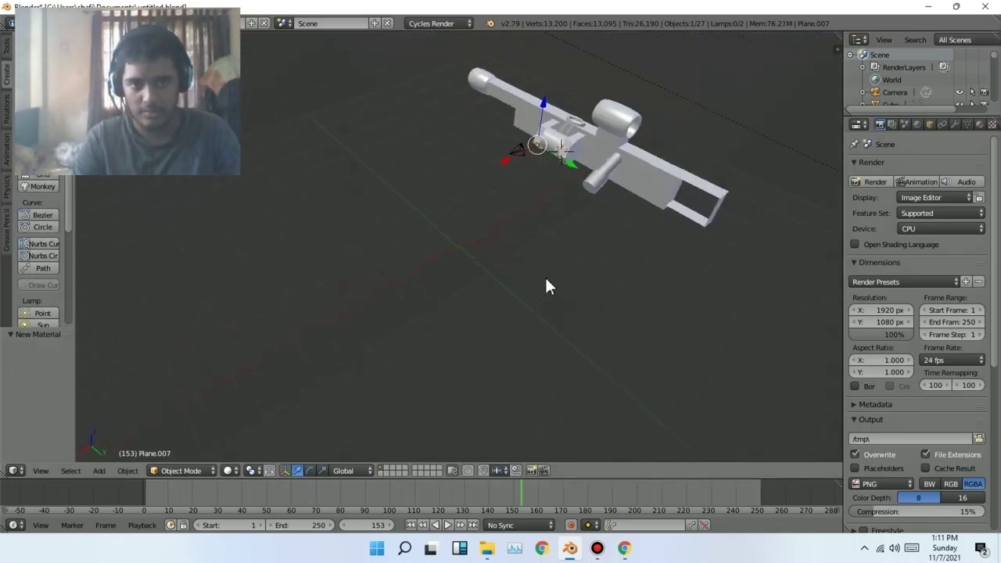
Preview the gun in rendered shading and examine the parts around the canister for a missing texture
{"action": "key", "text": "shift+z"}
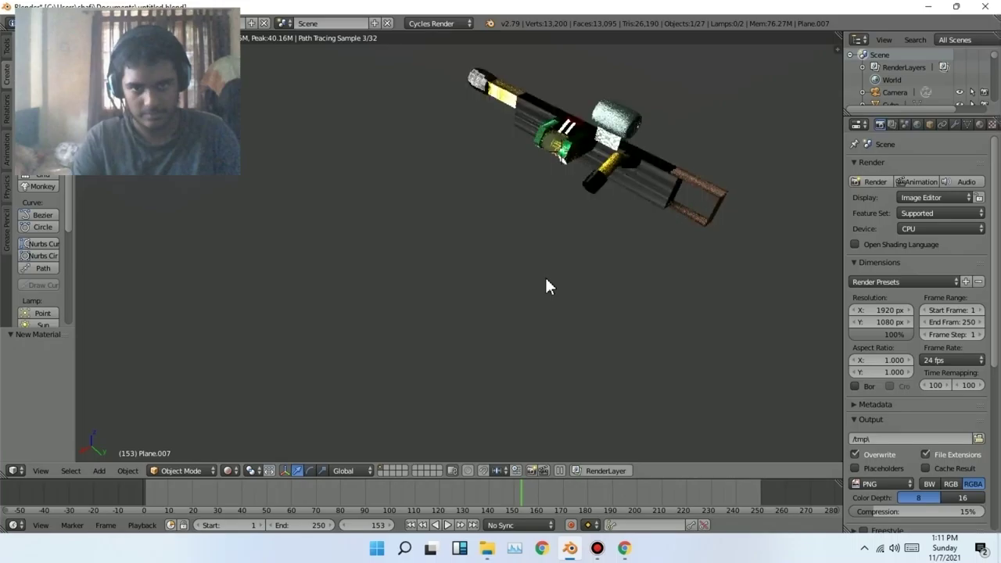
{"action": "mouse_move", "coordinate": [591, 249]}
{"action": "middle_mouse_down"}
{"action": "mouse_move", "coordinate": [605, 229]}
{"action": "mouse_move", "coordinate": [545, 127]}
{"action": "middle_mouse_up"}
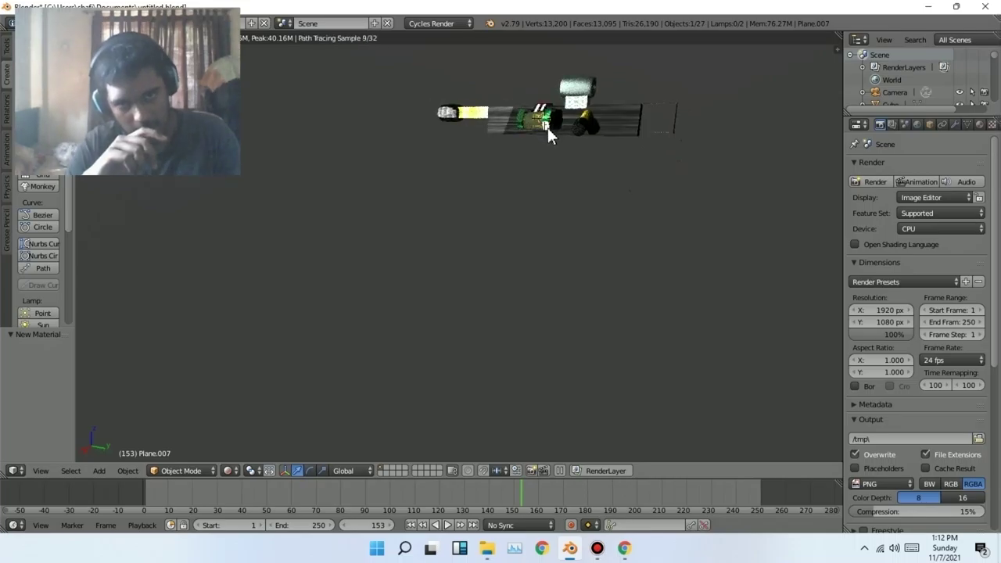
{"action": "right_click", "coordinate": [548, 137]}
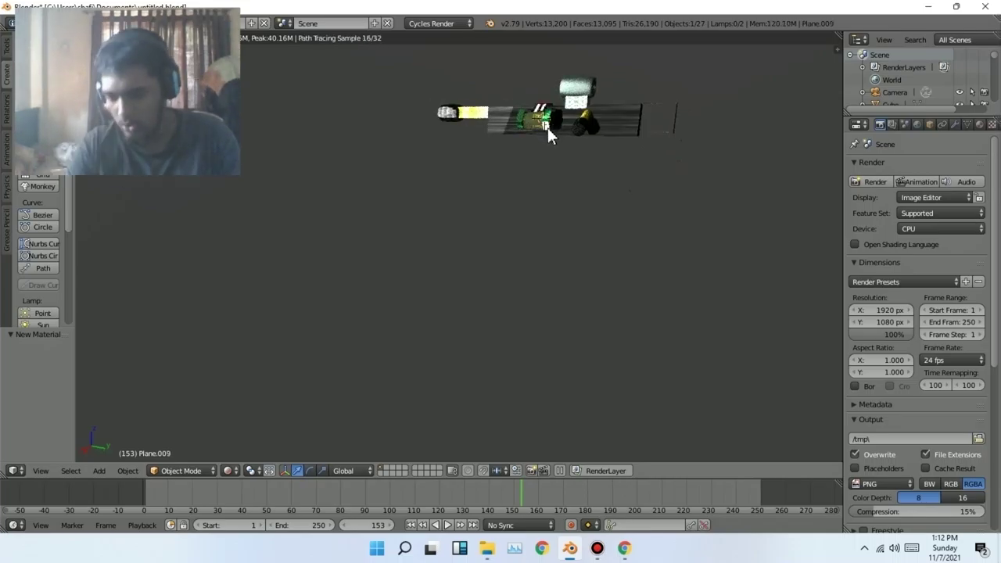
{"action": "right_click", "coordinate": [548, 129]}
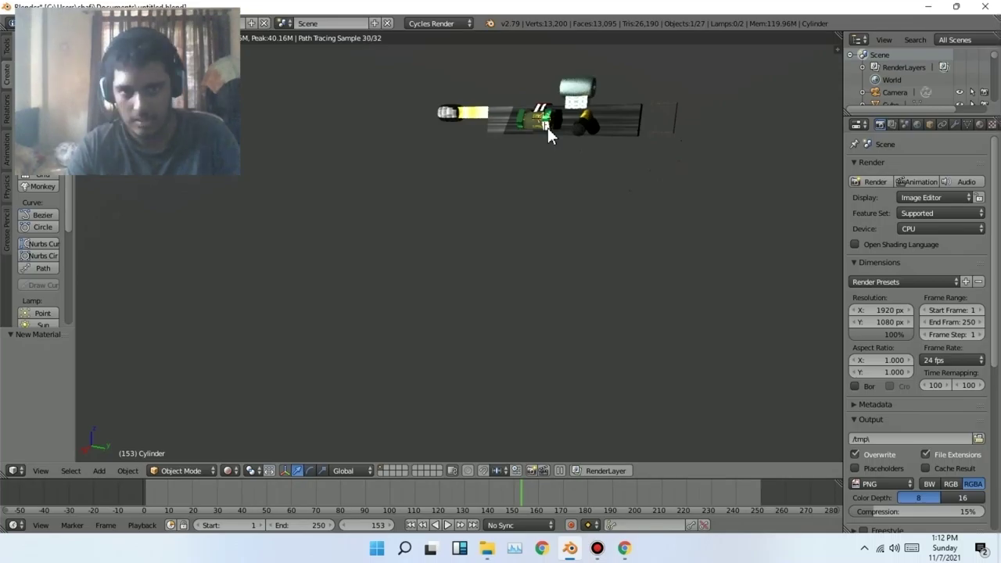
{"action": "key", "text": "shift+z"}
{"action": "right_click", "coordinate": [547, 129]}
{"action": "mouse_move", "coordinate": [548, 172]}
{"action": "middle_mouse_down"}
{"action": "mouse_move", "coordinate": [513, 214]}
{"action": "mouse_move", "coordinate": [532, 165]}
{"action": "mouse_move", "coordinate": [541, 172]}
{"action": "middle_mouse_up"}
{"action": "key", "text": "shift+z"}
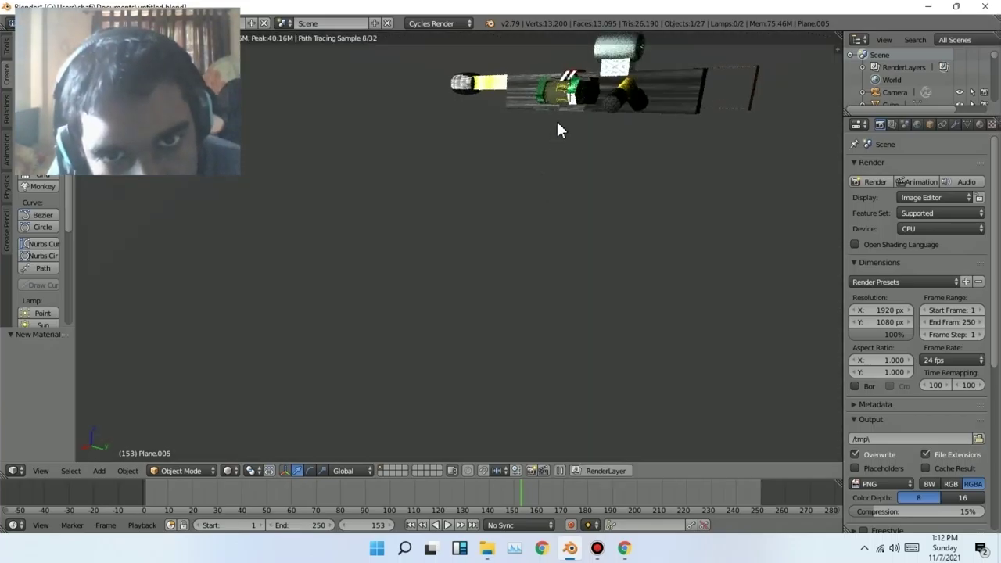
Return to solid shading, select Plane.009 beneath the canister and add a Subdivision Surface modifier to it
{"action": "key", "text": "shift+z"}
{"action": "right_click", "coordinate": [573, 104]}
{"action": "middle_click_drag", "start_coordinate": [570, 138], "coordinate": [560, 180]}
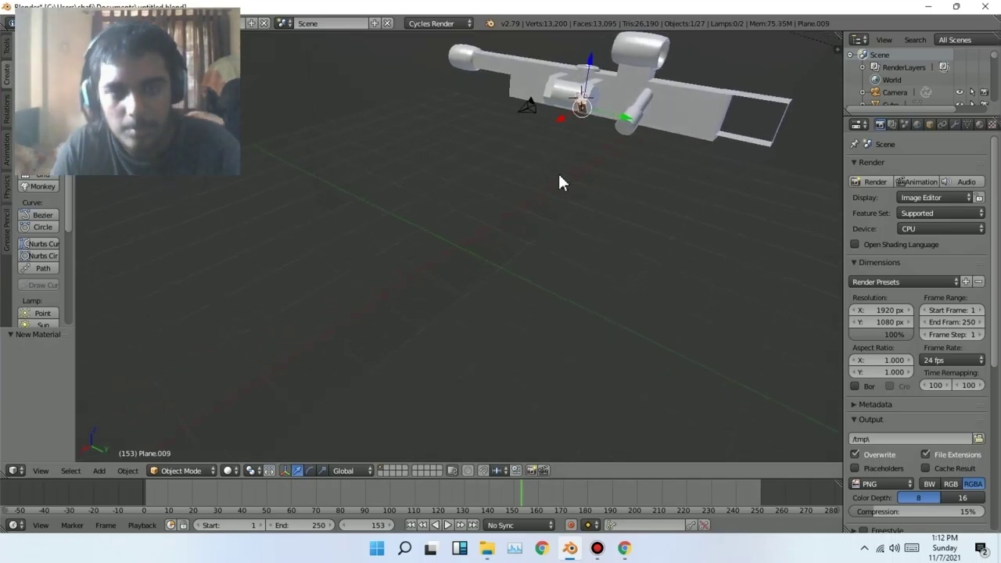
{"action": "left_click", "coordinate": [951, 126]}
{"action": "left_click", "coordinate": [933, 169]}
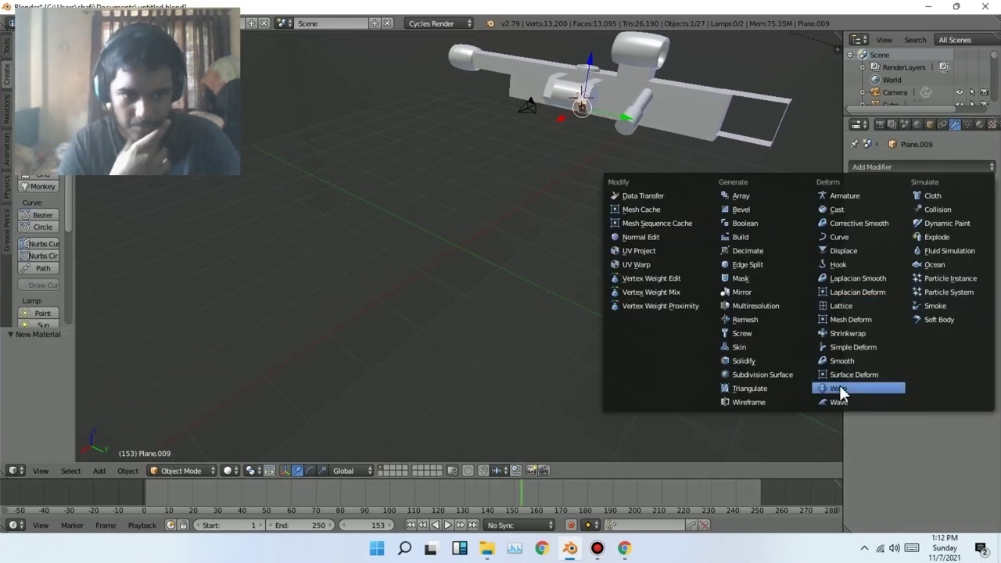
{"action": "left_click", "coordinate": [752, 373]}
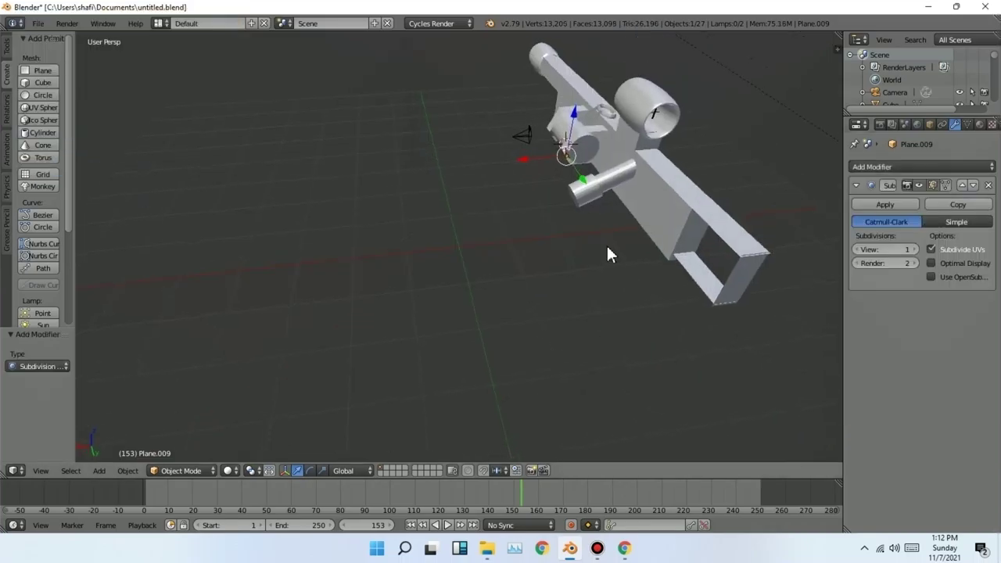
{"action": "middle_click_drag", "start_coordinate": [608, 253], "coordinate": [612, 264]}
{"action": "left_click", "coordinate": [597, 550]}
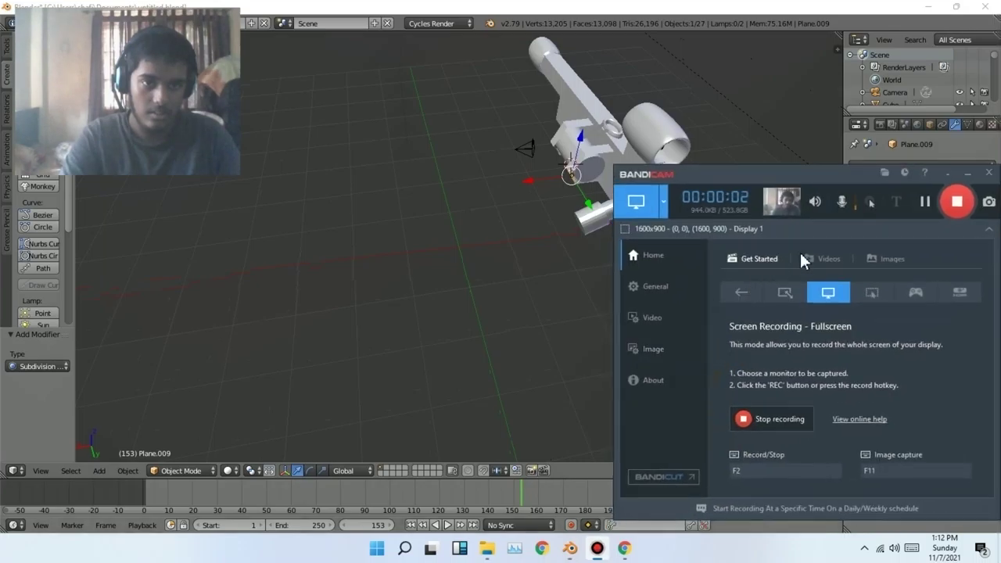
{"action": "left_click", "coordinate": [924, 201]}
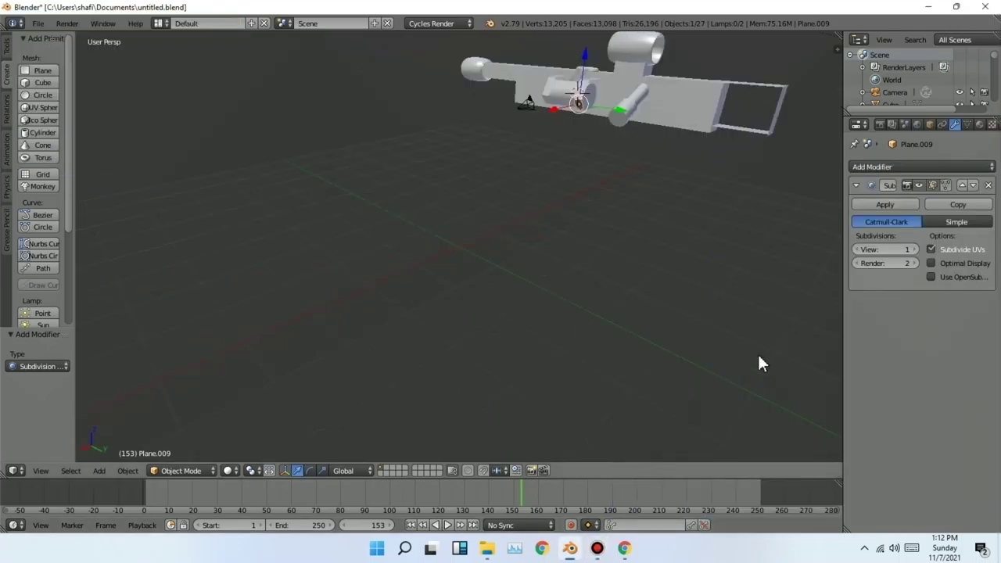
Switch Plane.009's Subdivision Surface modifier to Simple, set its viewport subdivisions to 2 and apply it
{"action": "left_click", "coordinate": [976, 226]}
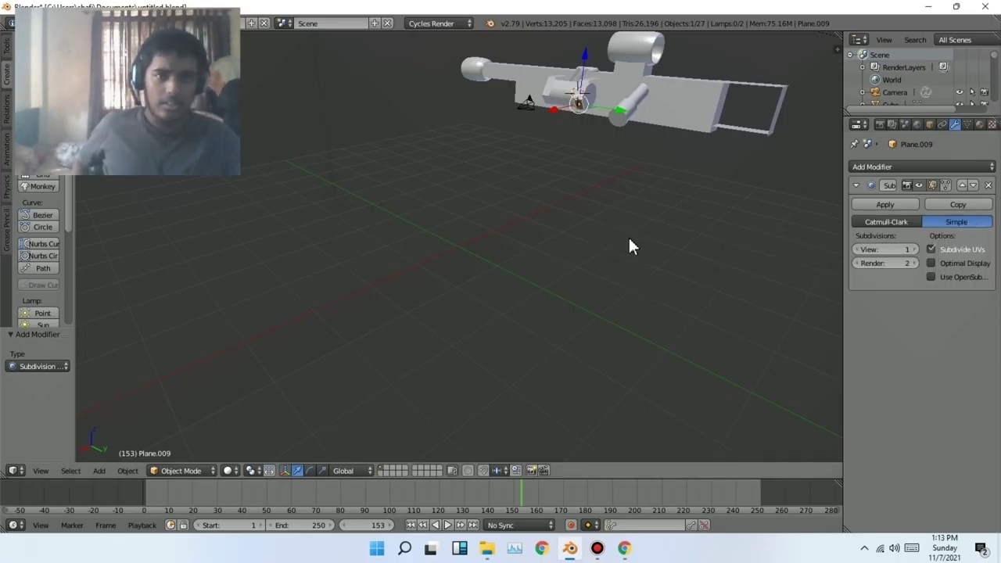
{"action": "middle_click_drag", "start_coordinate": [629, 239], "coordinate": [605, 227]}
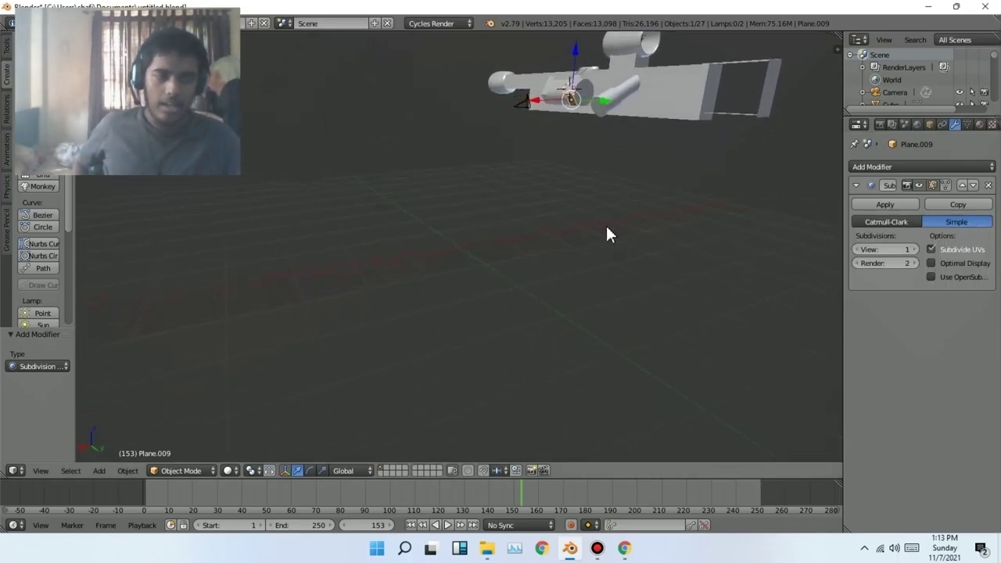
{"action": "left_click", "coordinate": [912, 248]}
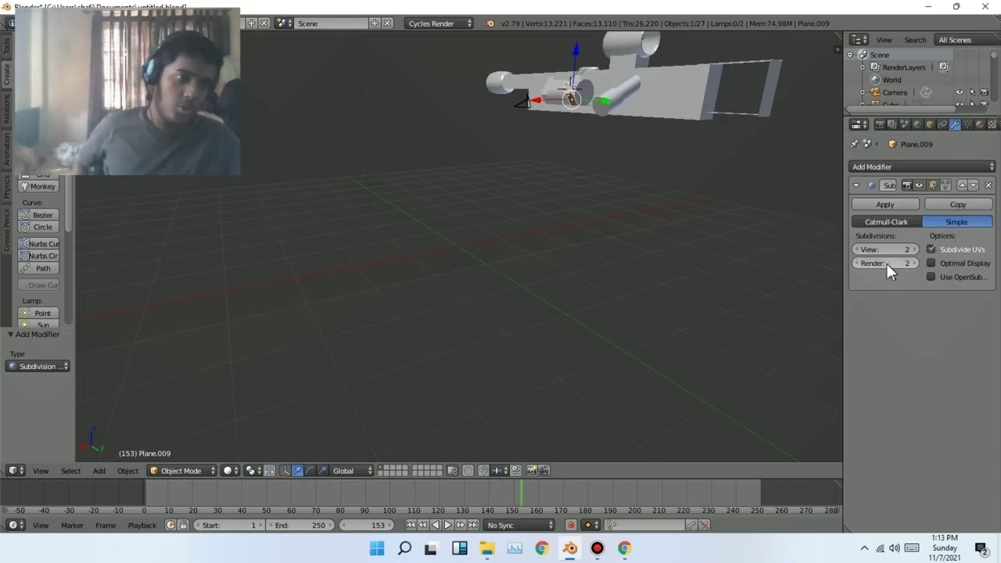
{"action": "left_click", "coordinate": [898, 204]}
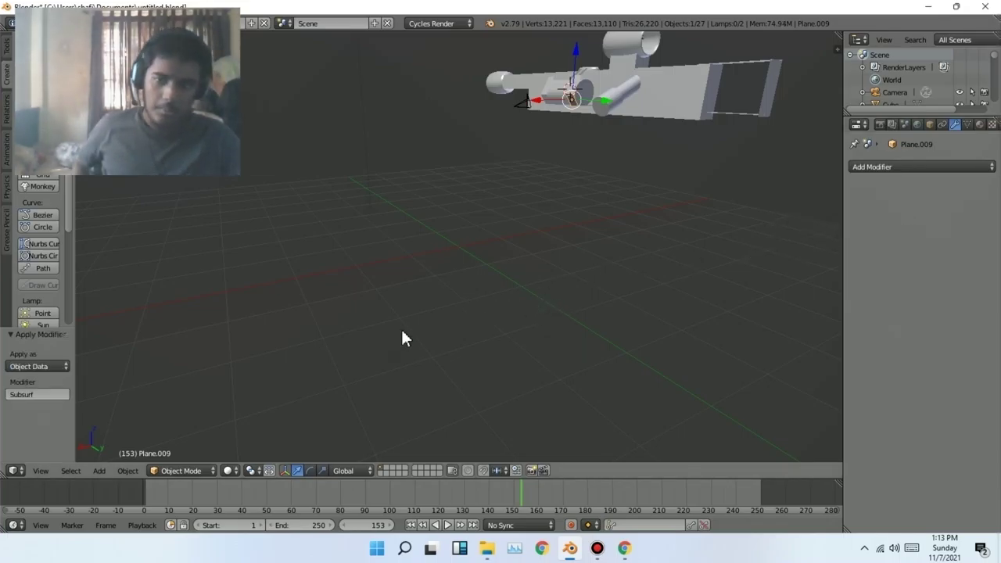
Enter Edit Mode on Plane.009 and UV unwrap its whole mesh with the standard Unwrap method
{"action": "left_click", "coordinate": [180, 471]}
{"action": "left_click", "coordinate": [179, 441]}
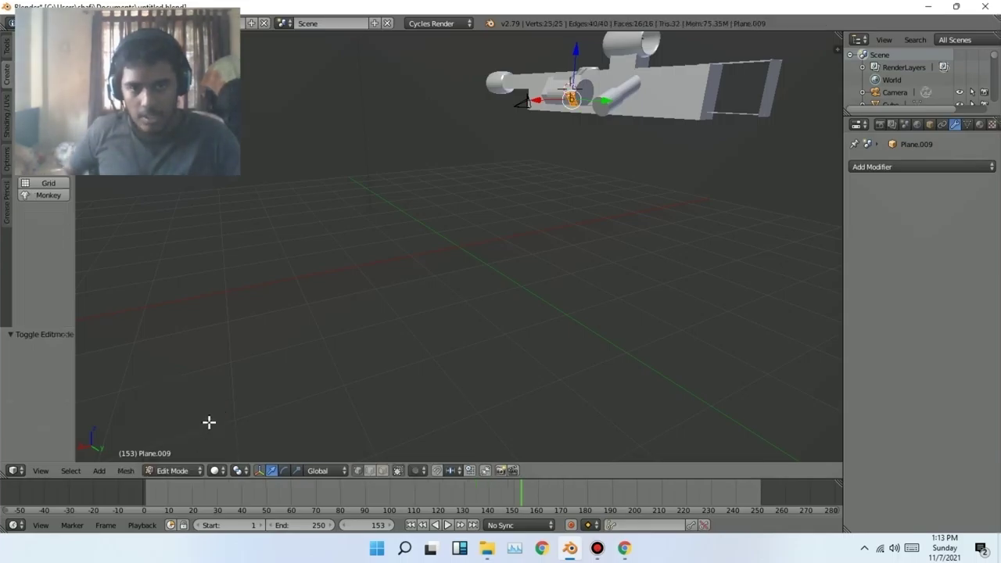
{"action": "middle_click_drag", "start_coordinate": [301, 347], "coordinate": [307, 360]}
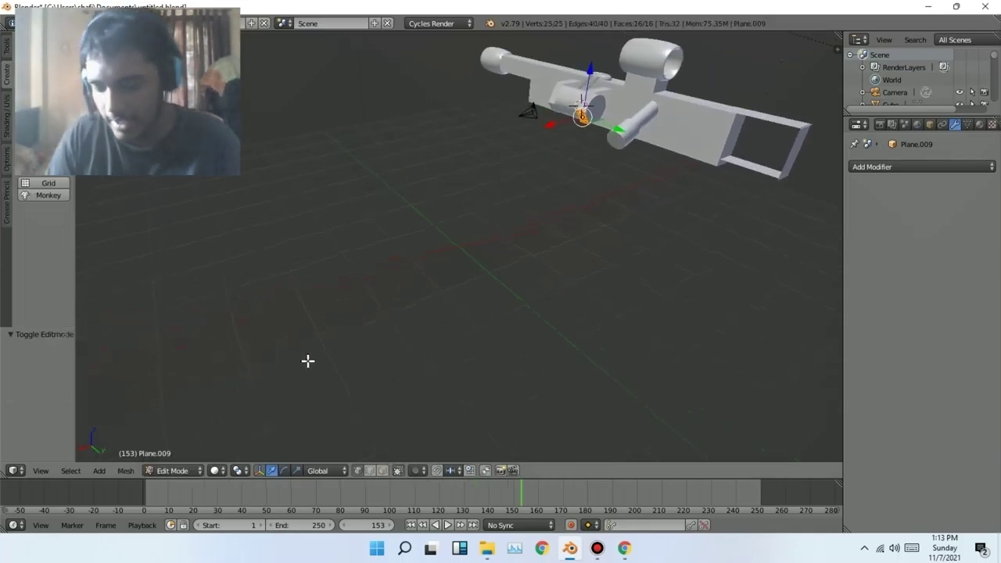
{"action": "key", "text": "u"}
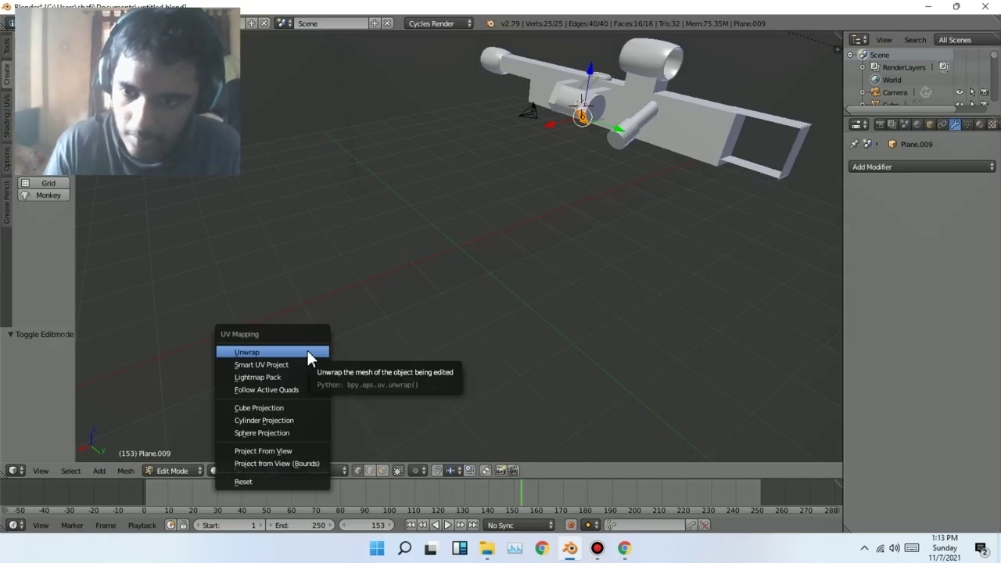
{"action": "left_click", "coordinate": [310, 358]}
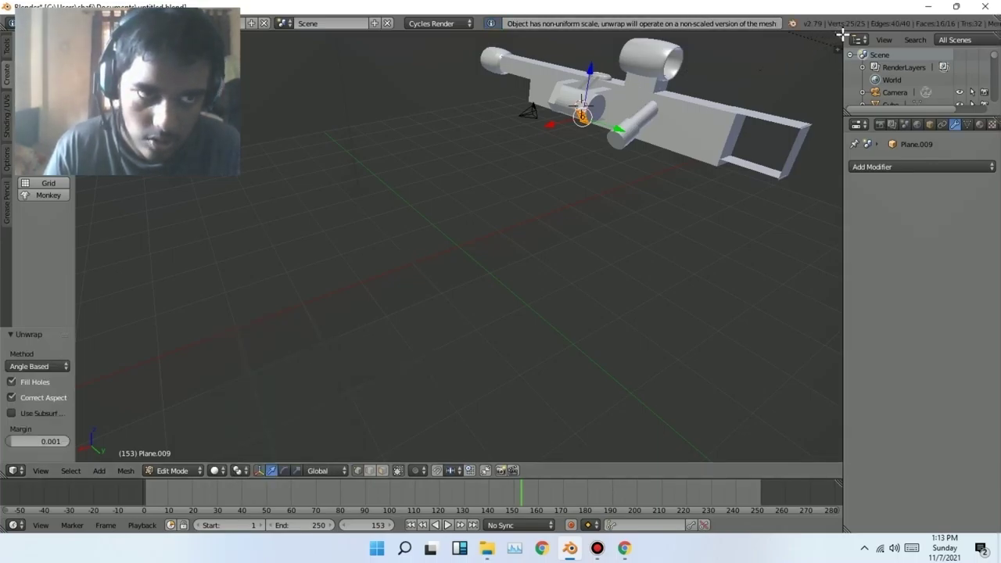
Split the 3D view vertically in two and turn the new area into a UV/Image Editor
{"action": "left_click_drag", "start_coordinate": [840, 35], "coordinate": [427, 180]}
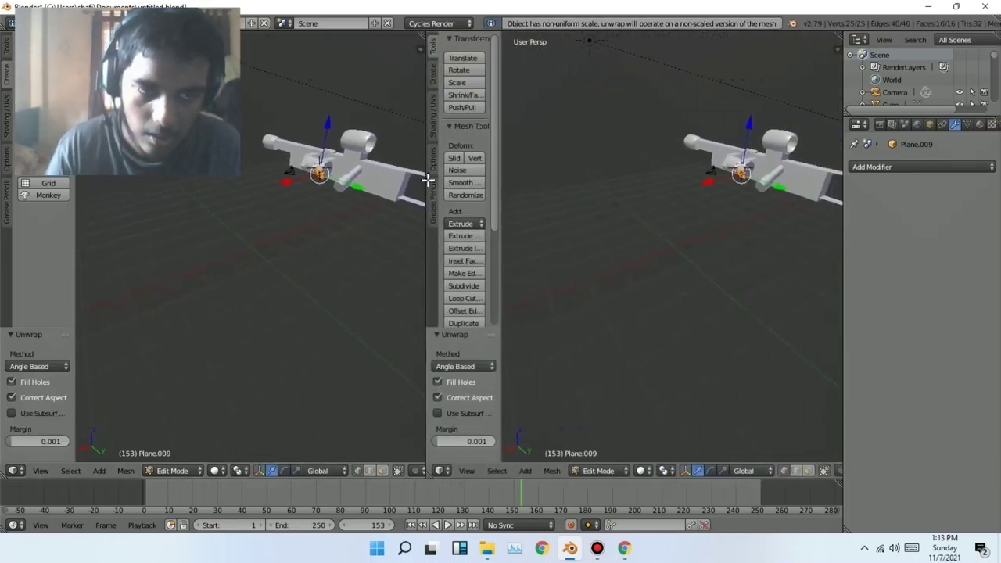
{"action": "left_click", "coordinate": [447, 471]}
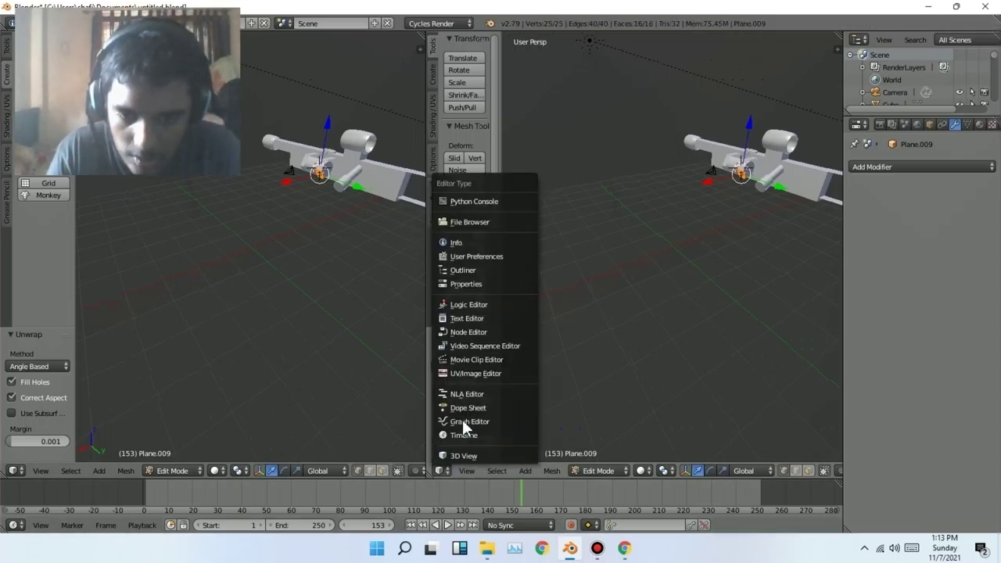
{"action": "left_click", "coordinate": [473, 367]}
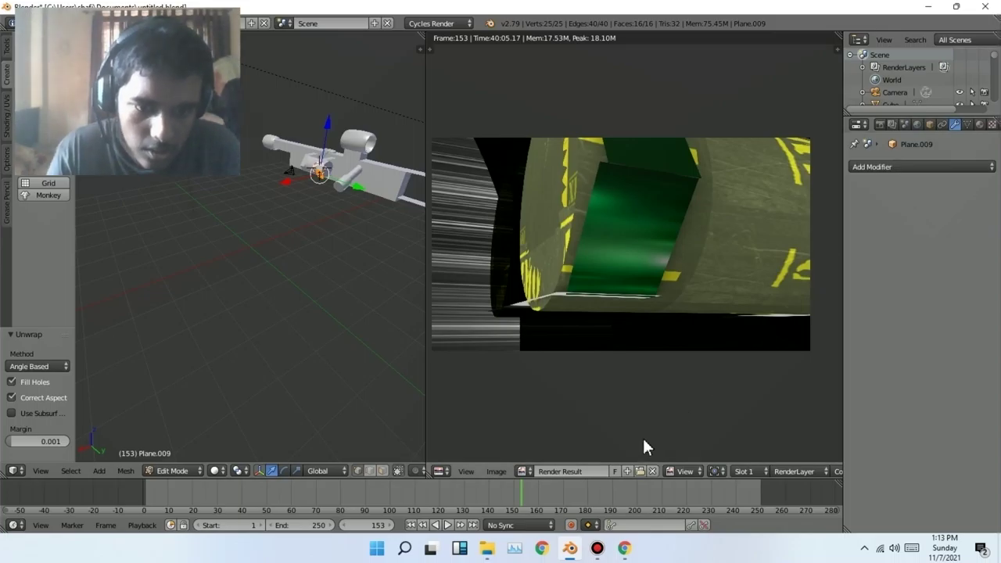
Load the green ammo mount image from the C: drive behind Plane.009's unwrapped UV layout
{"action": "left_click", "coordinate": [640, 470]}
{"action": "left_click", "coordinate": [46, 277]}
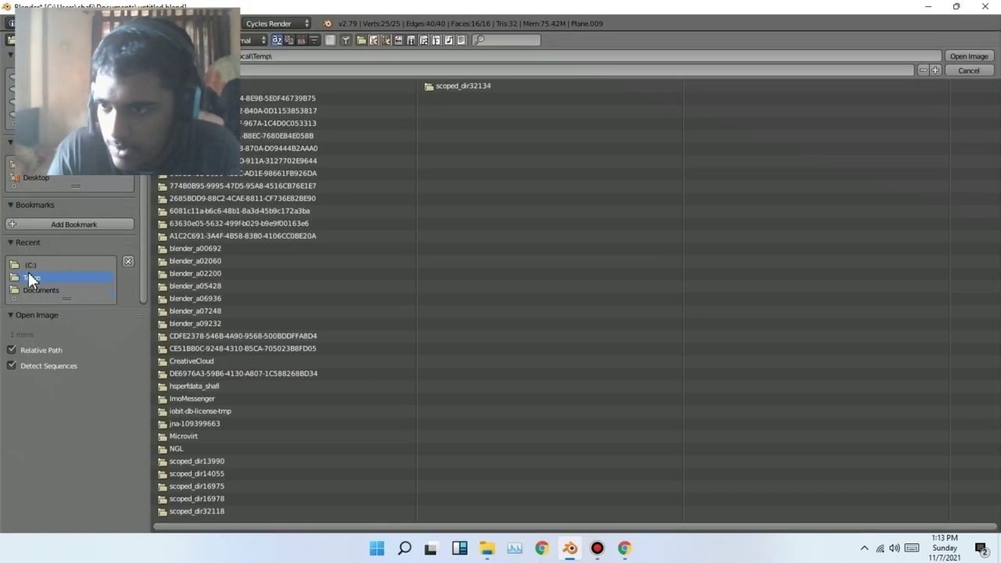
{"action": "left_click", "coordinate": [35, 266]}
{"action": "double_click", "coordinate": [219, 310]}
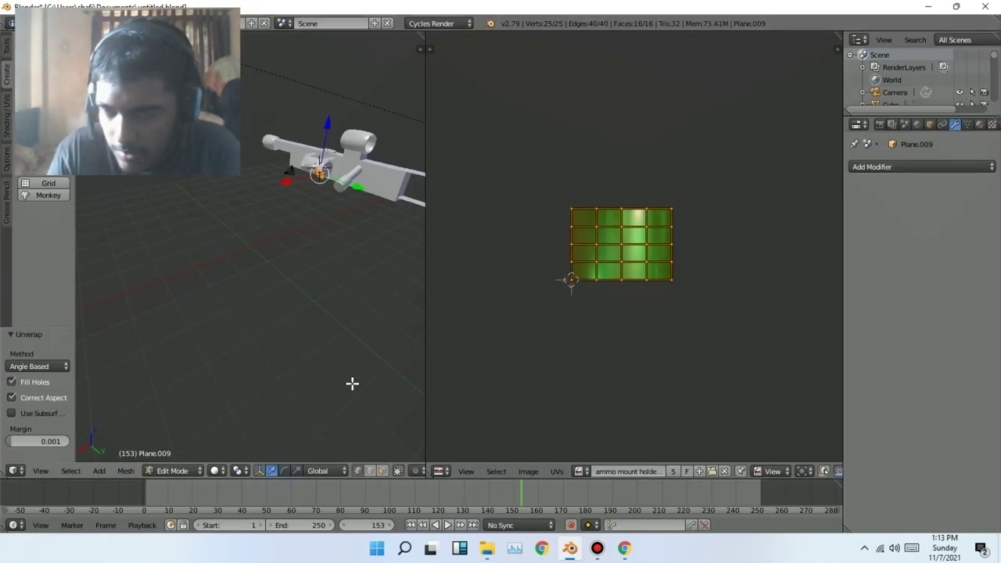
Create a new material for Plane.009 and set its surface shader to Glossy BSDF
{"action": "left_click", "coordinate": [947, 166]}
{"action": "key", "text": "Escape"}
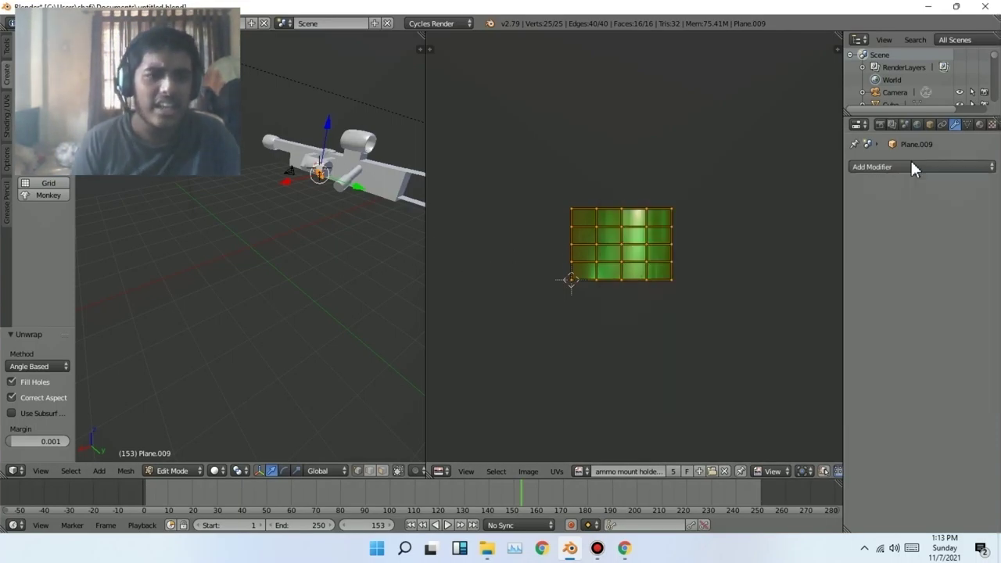
{"action": "left_click", "coordinate": [979, 124]}
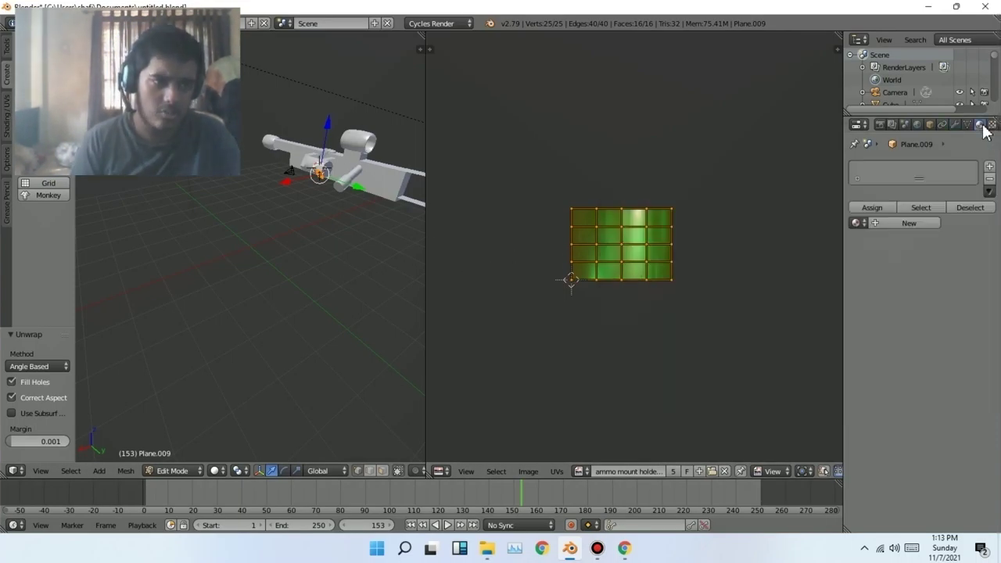
{"action": "left_click", "coordinate": [926, 220]}
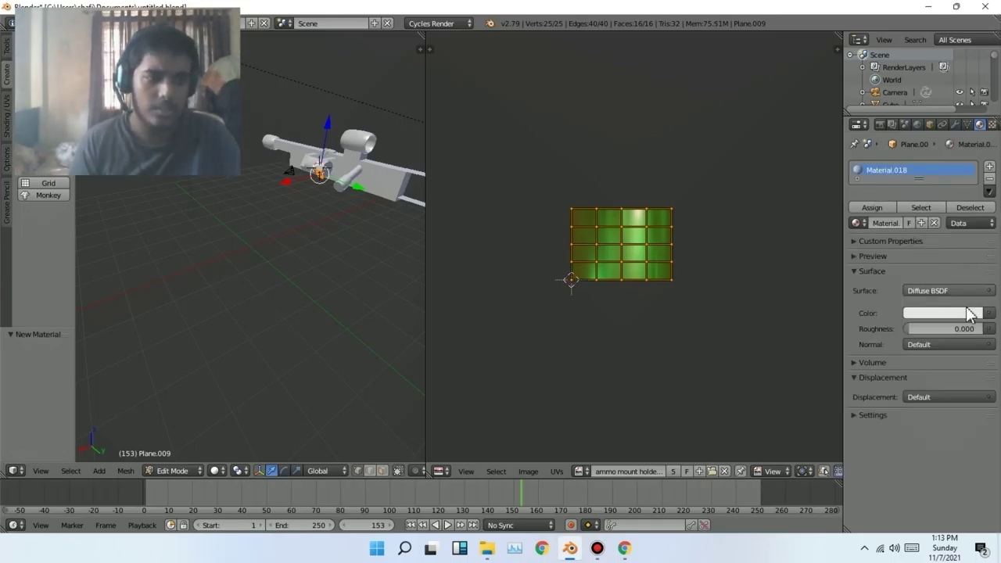
{"action": "left_click", "coordinate": [982, 288]}
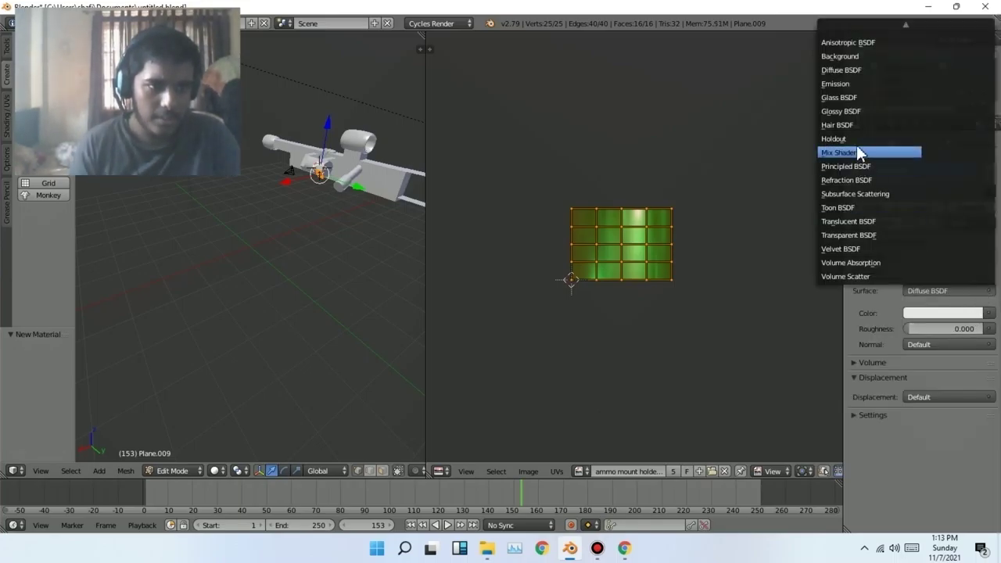
{"action": "left_click", "coordinate": [870, 106]}
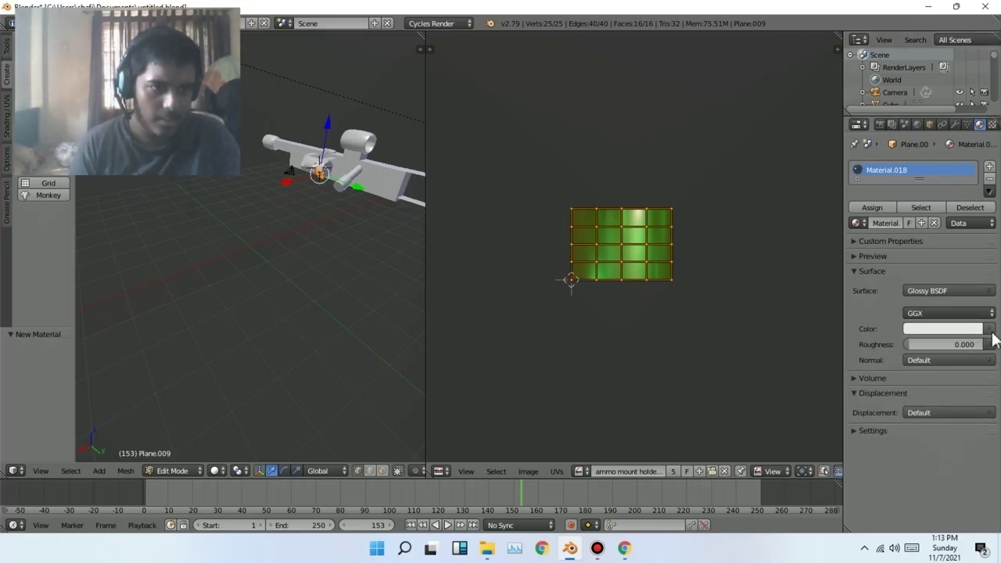
Use the green ammo mount image as the Image Texture for the glossy color and set the roughness to 0.176
{"action": "left_click", "coordinate": [989, 329]}
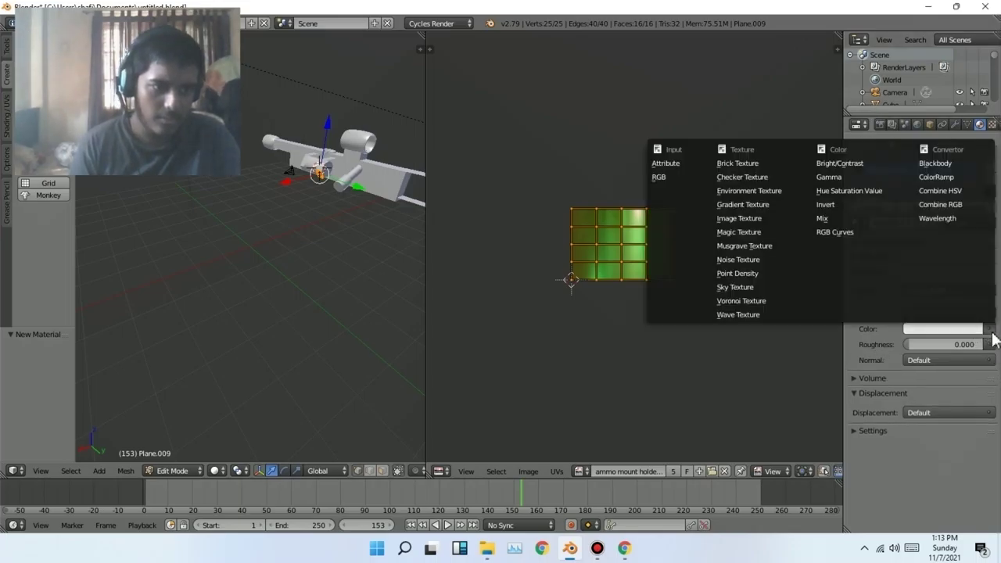
{"action": "left_click", "coordinate": [767, 216]}
{"action": "left_click", "coordinate": [979, 349]}
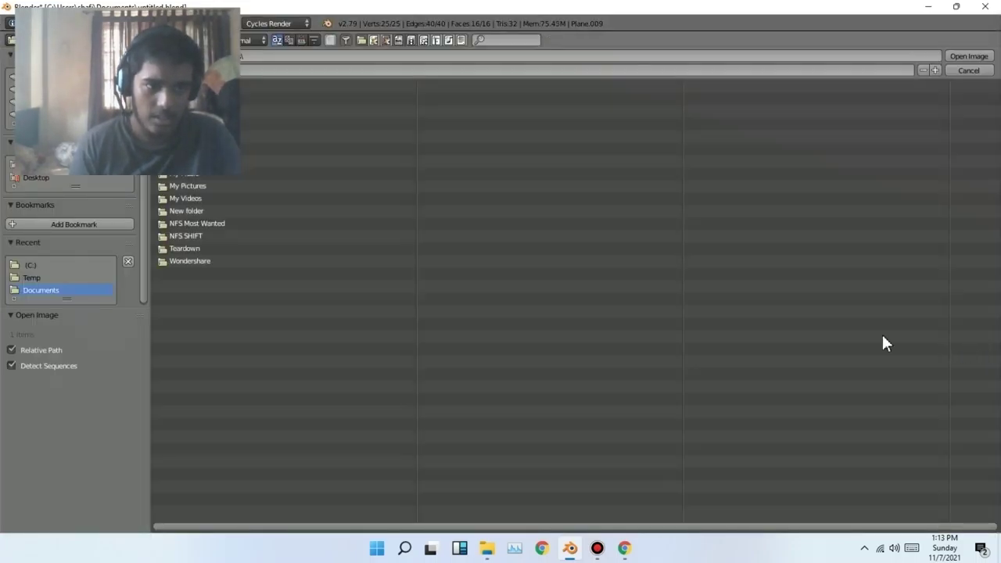
{"action": "left_click", "coordinate": [78, 268]}
{"action": "double_click", "coordinate": [212, 314]}
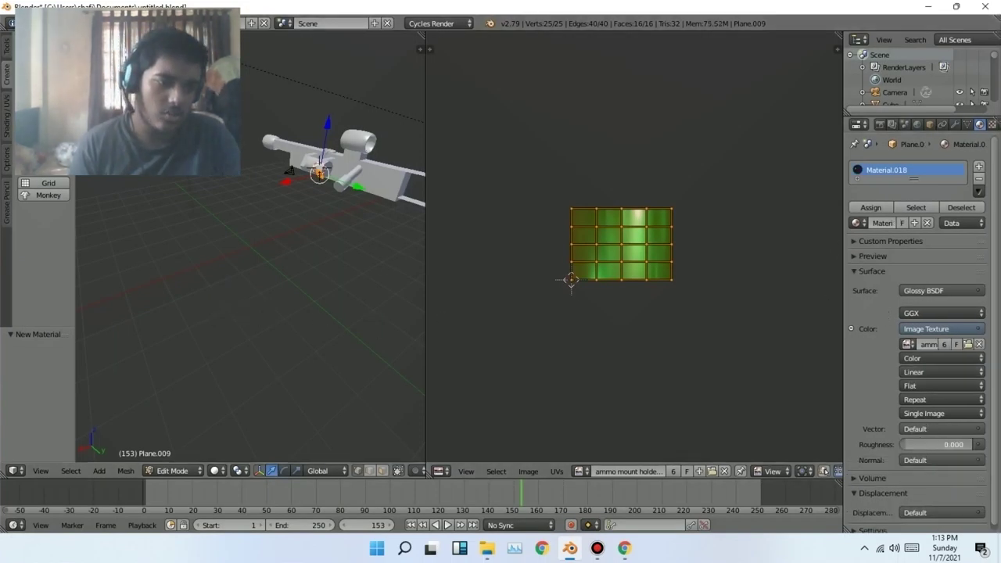
{"action": "left_click_drag", "start_coordinate": [942, 445], "coordinate": [952, 445]}
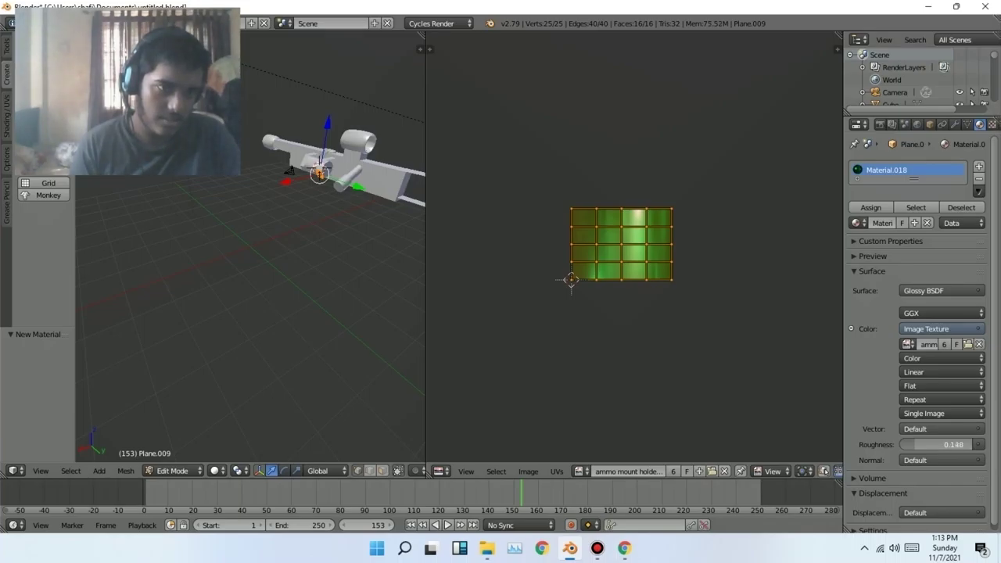
{"action": "left_click_drag", "start_coordinate": [954, 444], "coordinate": [917, 443]}
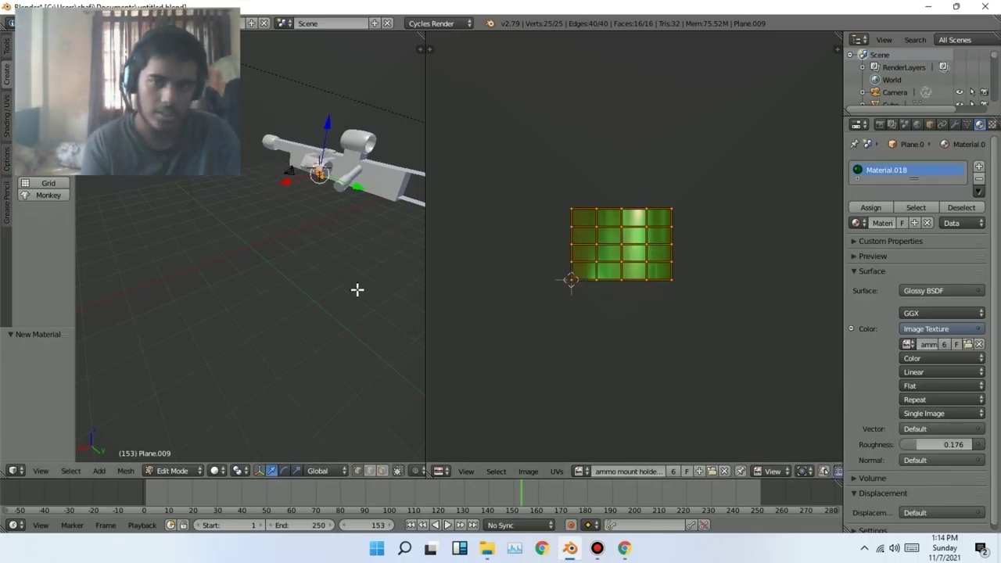
Return to Object Mode and fly the camera in its own view to frame the dark plane at the canister's end
{"action": "left_click", "coordinate": [157, 469]}
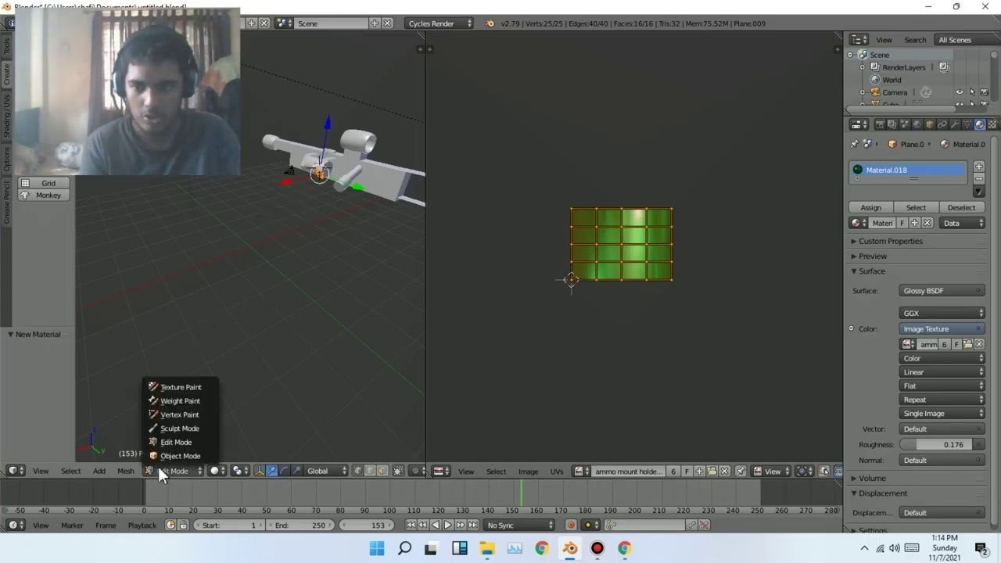
{"action": "left_click", "coordinate": [164, 455]}
{"action": "right_click", "coordinate": [286, 178]}
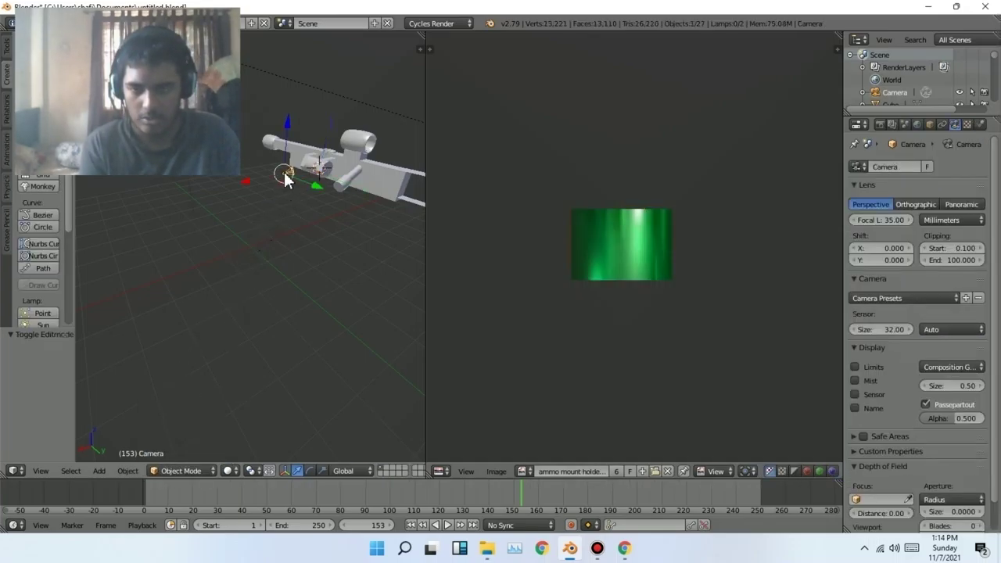
{"action": "key", "text": "KP_0"}
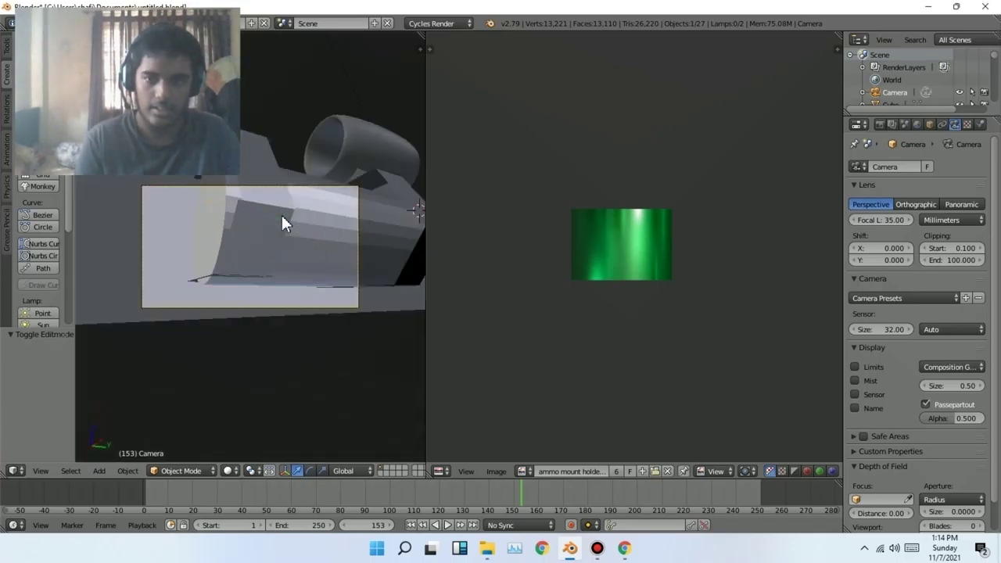
{"action": "key", "text": "shift+f"}
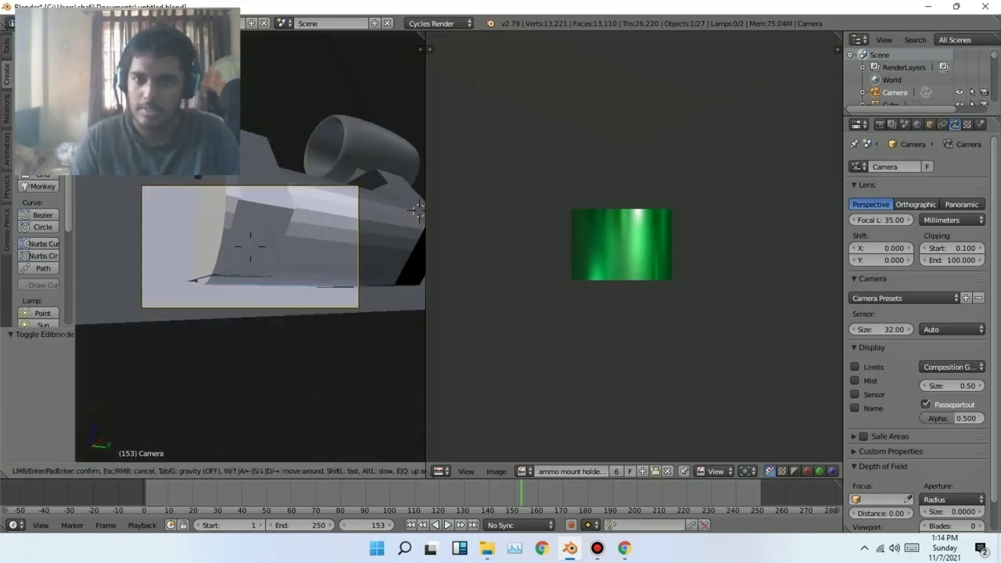
{"action": "key", "text": "w"}
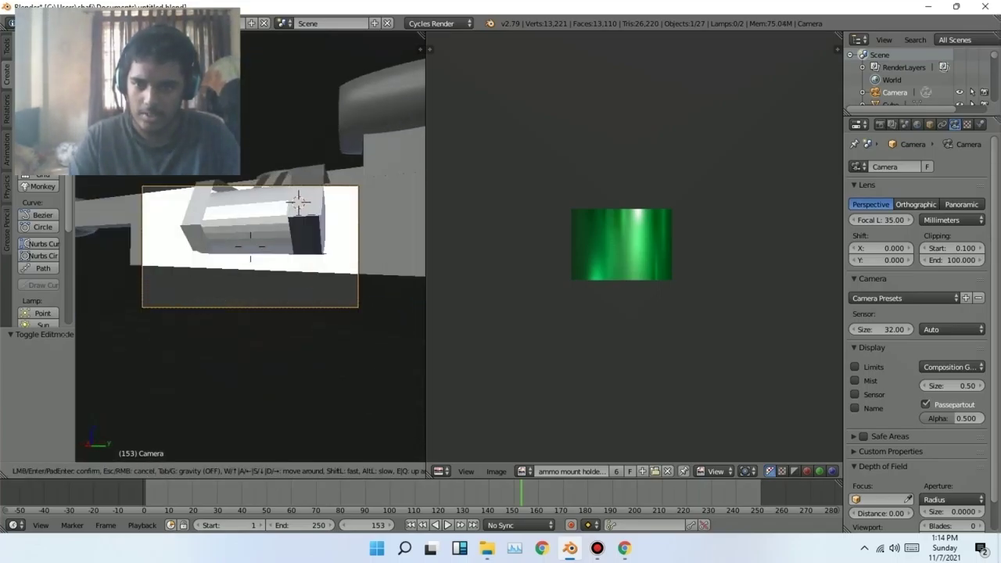
{"action": "key", "text": "w"}
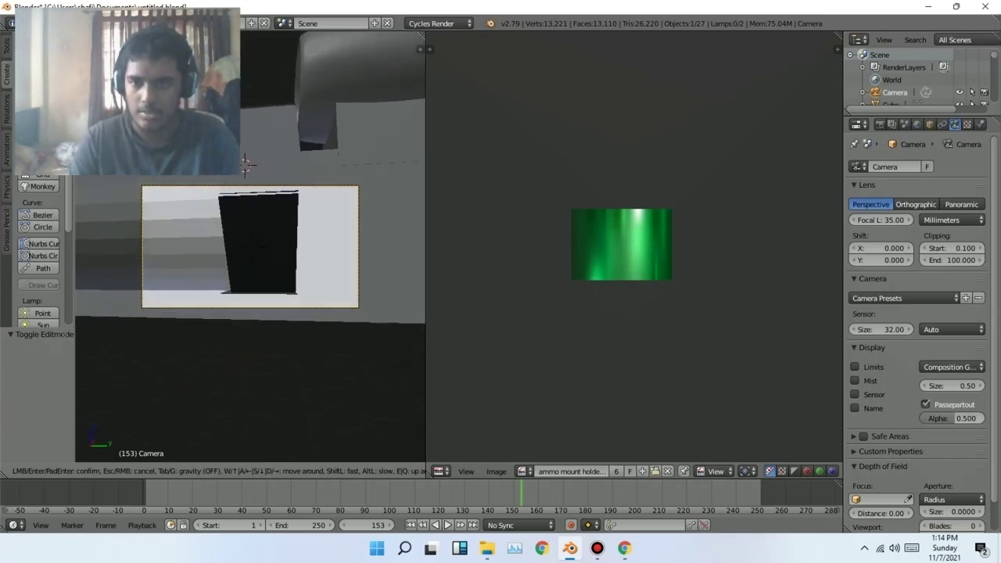
{"action": "left_click", "coordinate": [249, 244]}
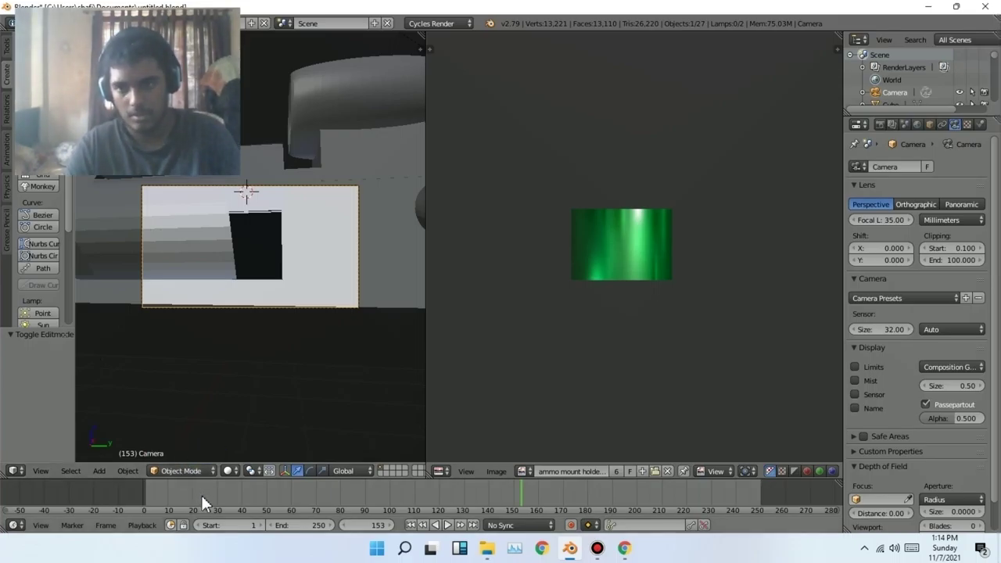
{"action": "key", "text": "KP_0"}
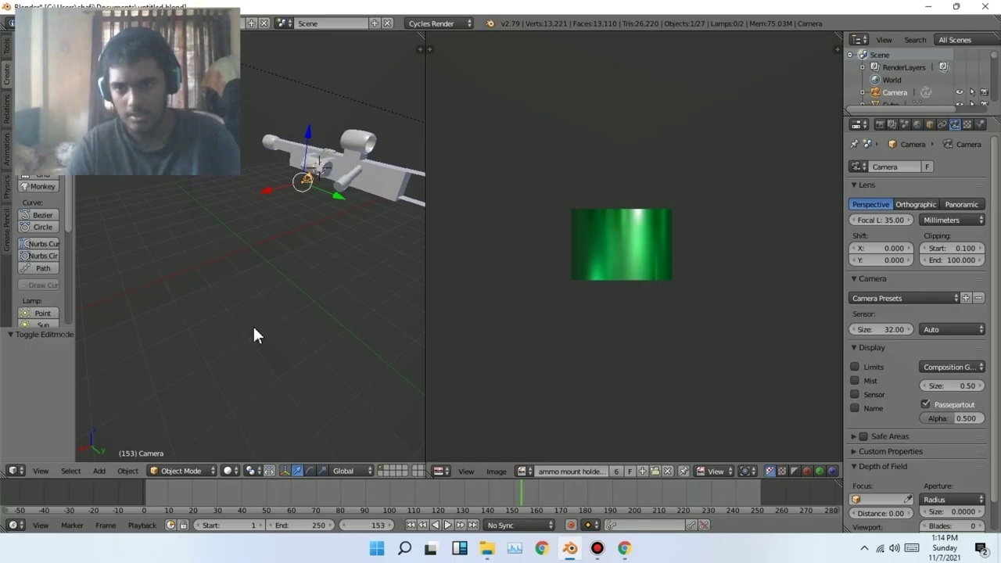
{"action": "scroll", "coordinate": [324, 227], "scroll_direction": "up", "scroll_amount": 3}
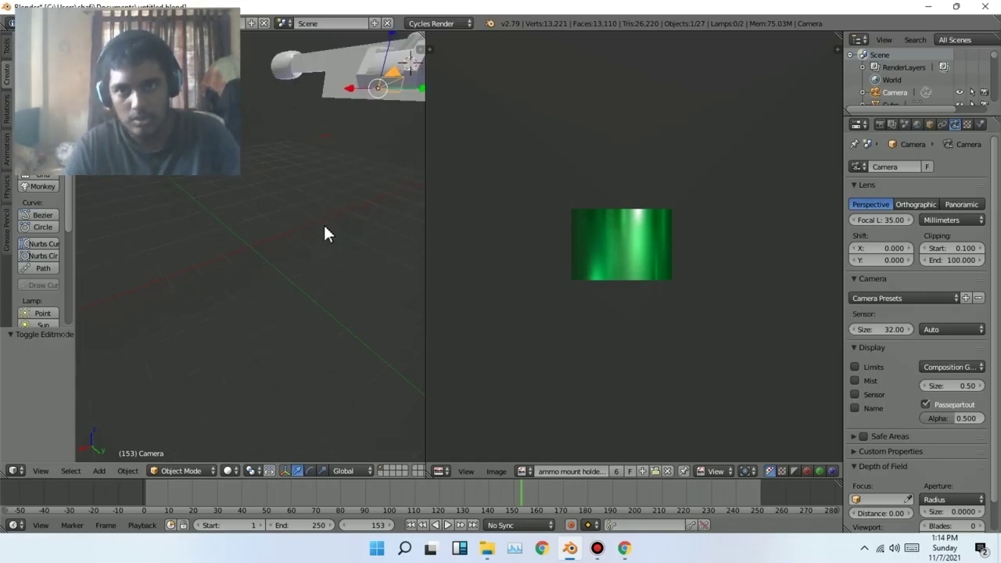
{"action": "scroll", "coordinate": [344, 192], "scroll_direction": "down", "scroll_amount": 2}
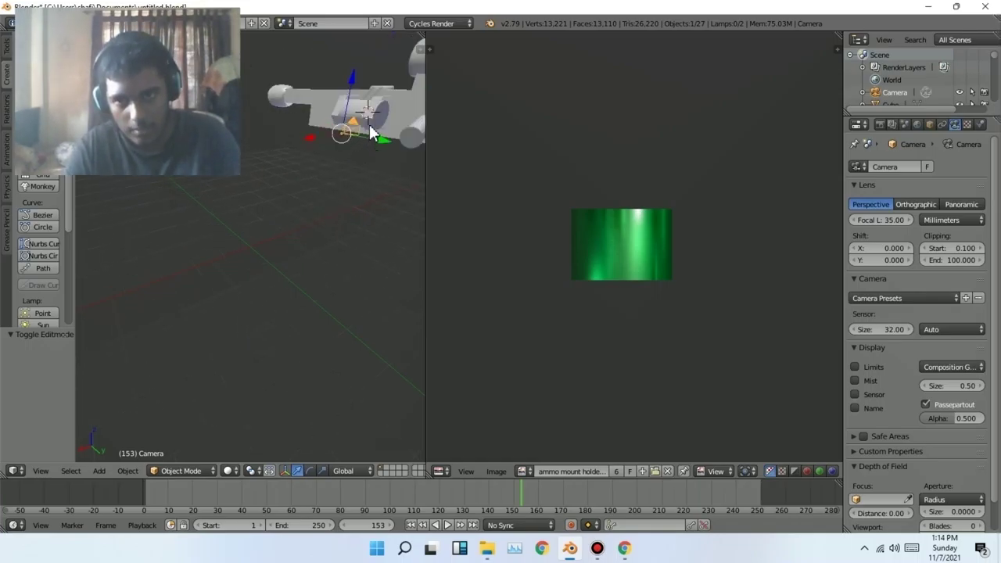
Select the plane at the canister's end, render the camera view to check its texture, and close the render result
{"action": "right_click", "coordinate": [364, 147]}
{"action": "left_click", "coordinate": [200, 470]}
{"action": "left_click", "coordinate": [195, 456]}
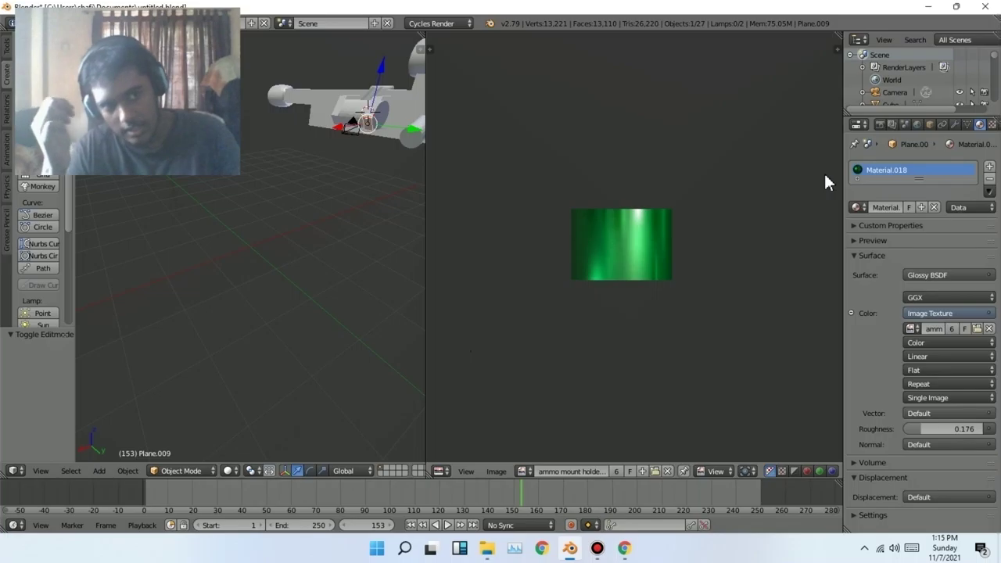
{"action": "left_click", "coordinate": [881, 126]}
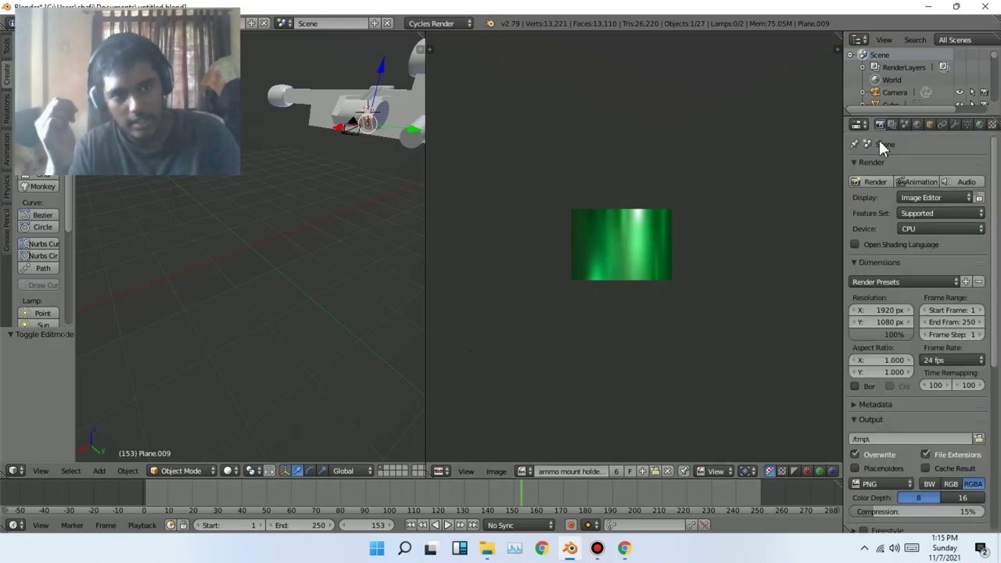
{"action": "left_click", "coordinate": [872, 182]}
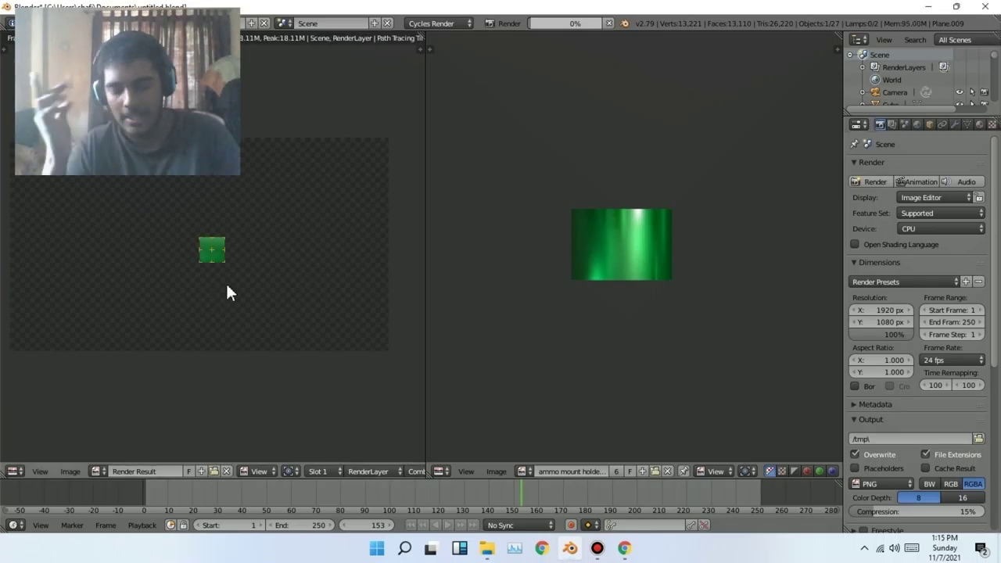
{"action": "left_click", "coordinate": [597, 549]}
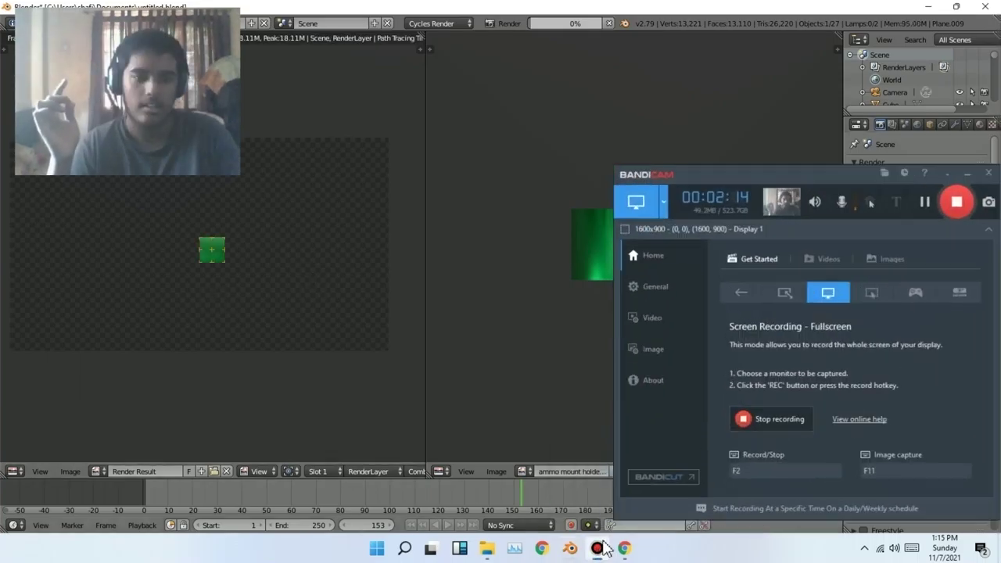
{"action": "left_click", "coordinate": [925, 204]}
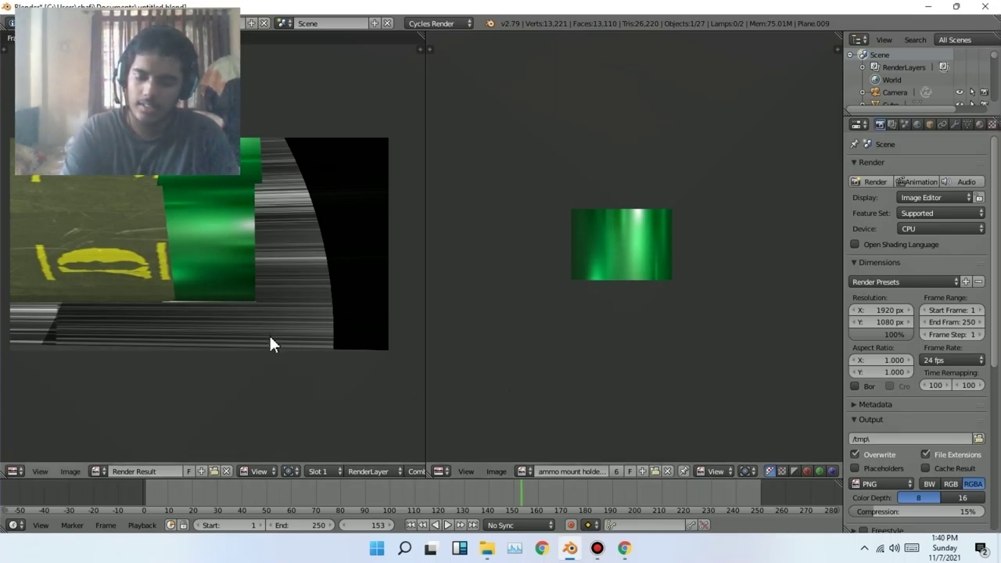
{"action": "key", "text": "Escape"}
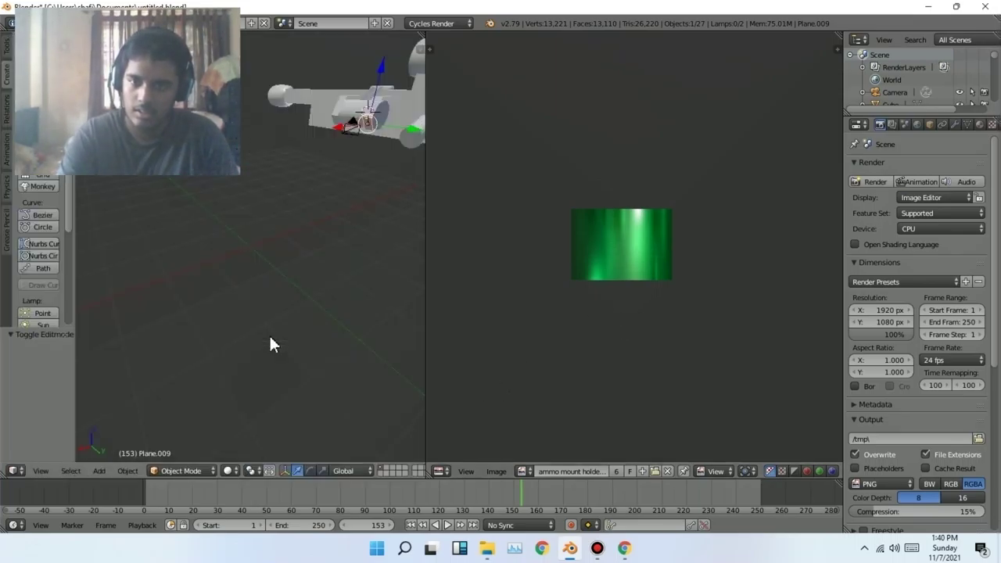
Inspect the gun model in rendered viewport shading from several angles, select Plane.005 beside the canister, and return to solid shading
{"action": "key", "text": "shift+z"}
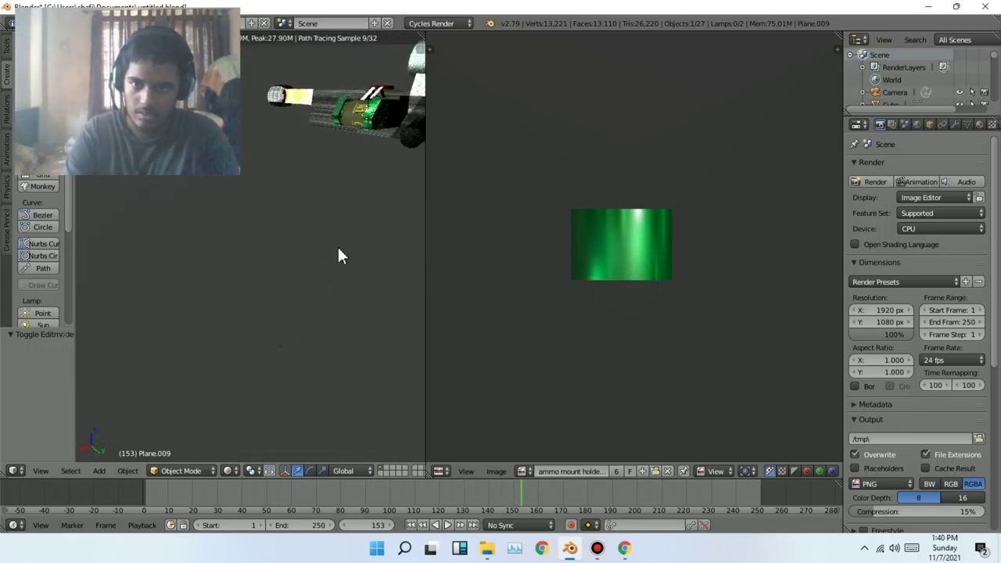
{"action": "middle_click_drag", "start_coordinate": [342, 262], "coordinate": [421, 283]}
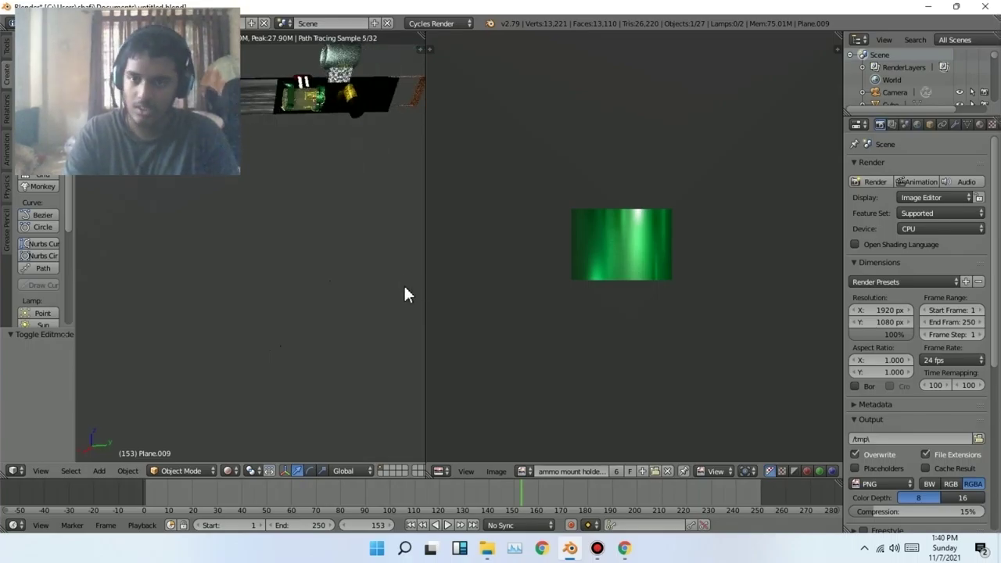
{"action": "middle_click_drag", "start_coordinate": [387, 295], "coordinate": [319, 139]}
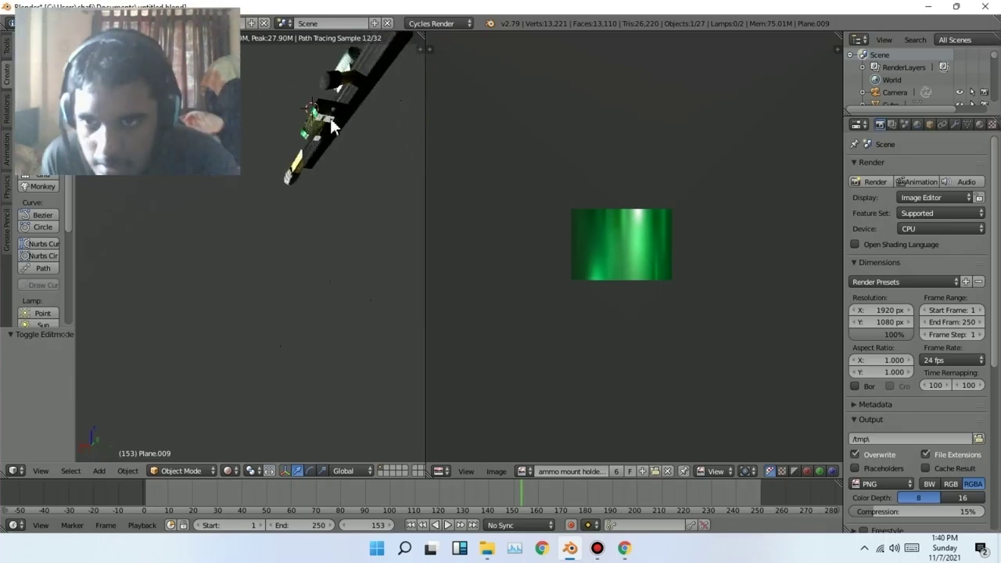
{"action": "right_click", "coordinate": [332, 125]}
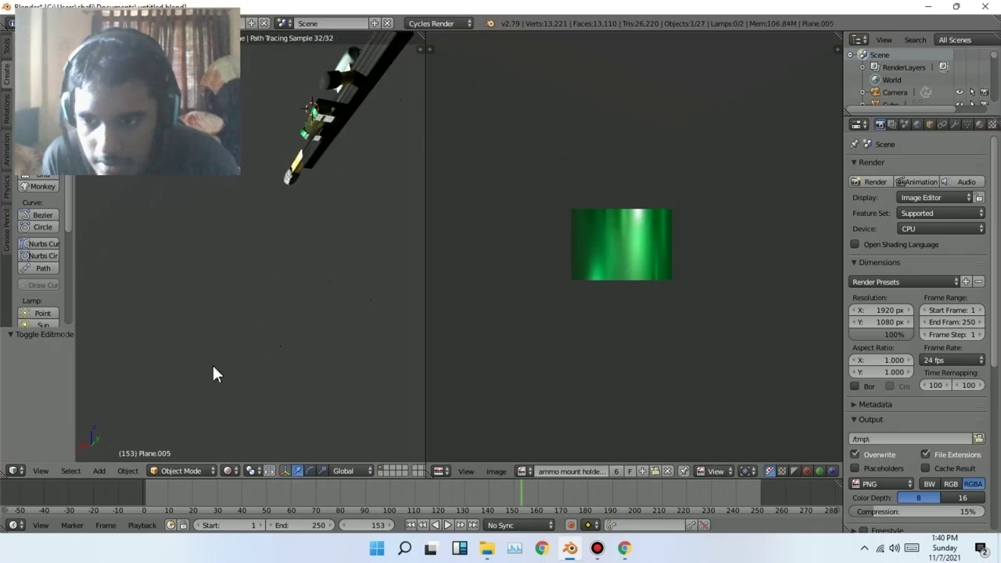
{"action": "key", "text": "shift+z"}
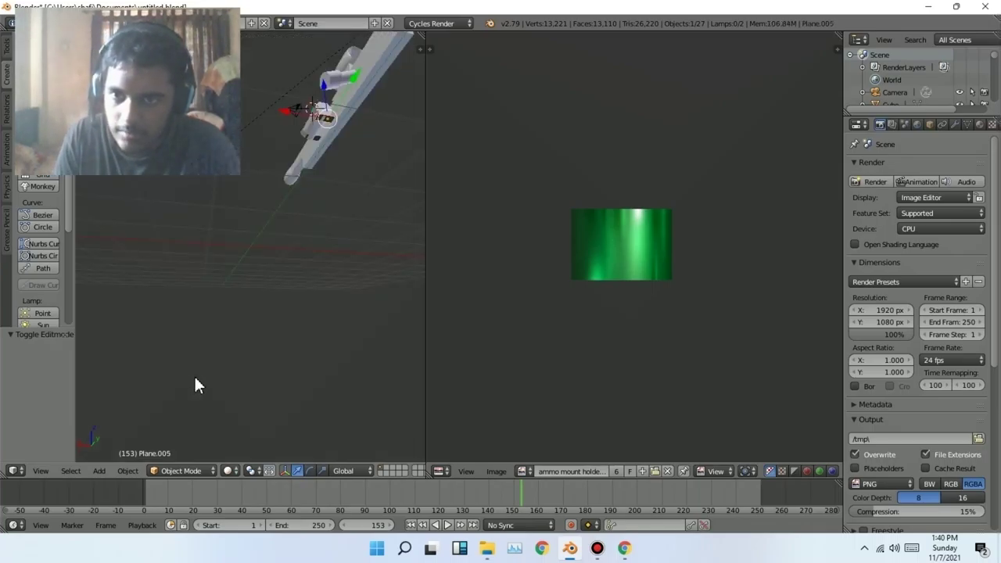
Select the camera and fly it in its own view to frame the whole canister with both mounts, then leave camera view
{"action": "middle_click_drag", "start_coordinate": [284, 229], "coordinate": [306, 199]}
{"action": "right_click", "coordinate": [335, 131]}
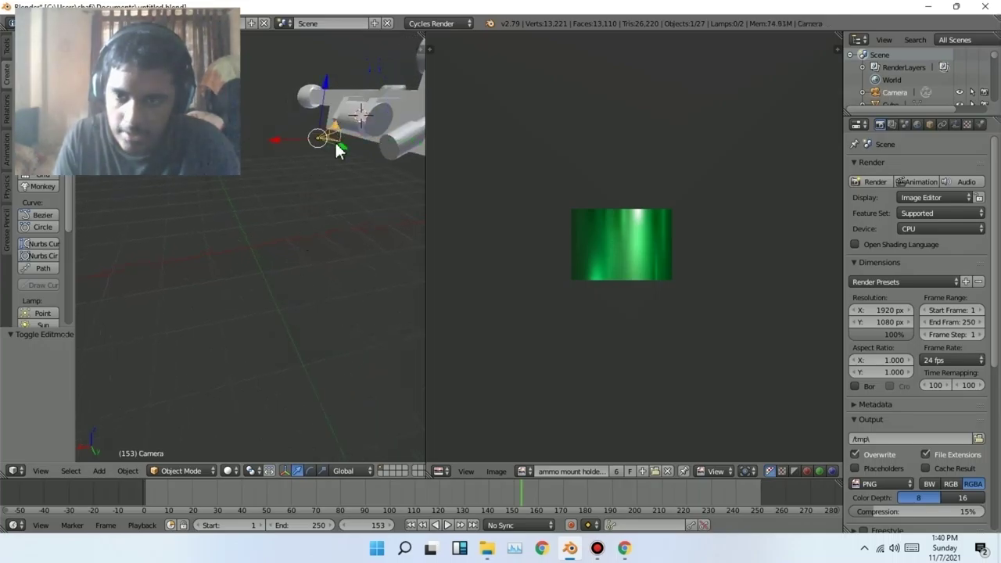
{"action": "key", "text": "KP_0"}
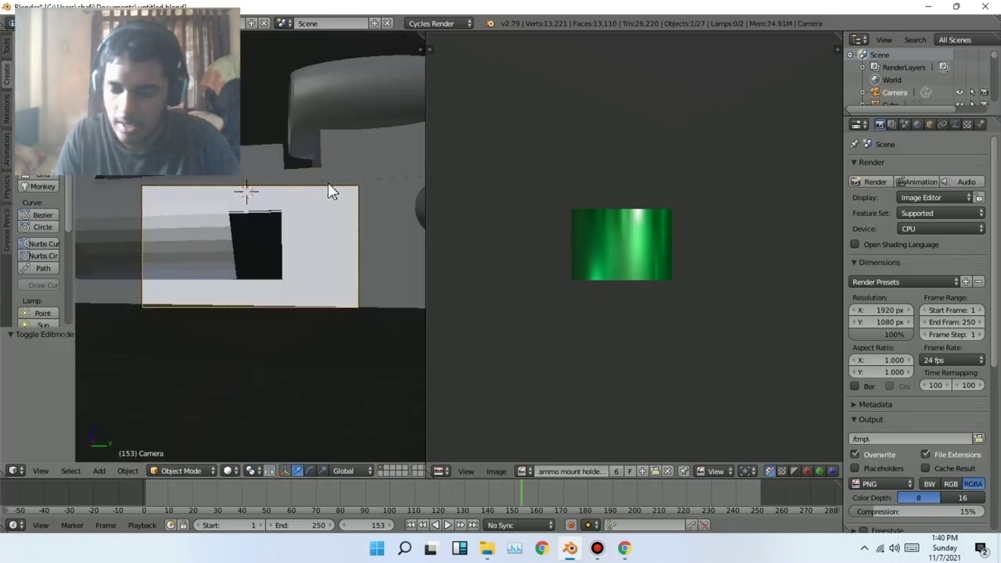
{"action": "key", "text": "shift+f"}
{"action": "key", "text": "w"}
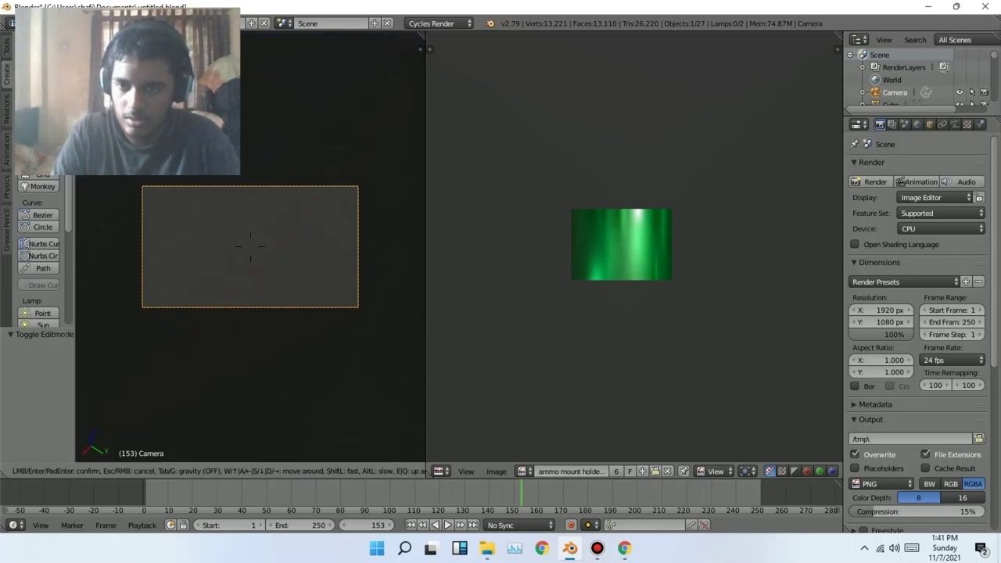
{"action": "key", "text": "s"}
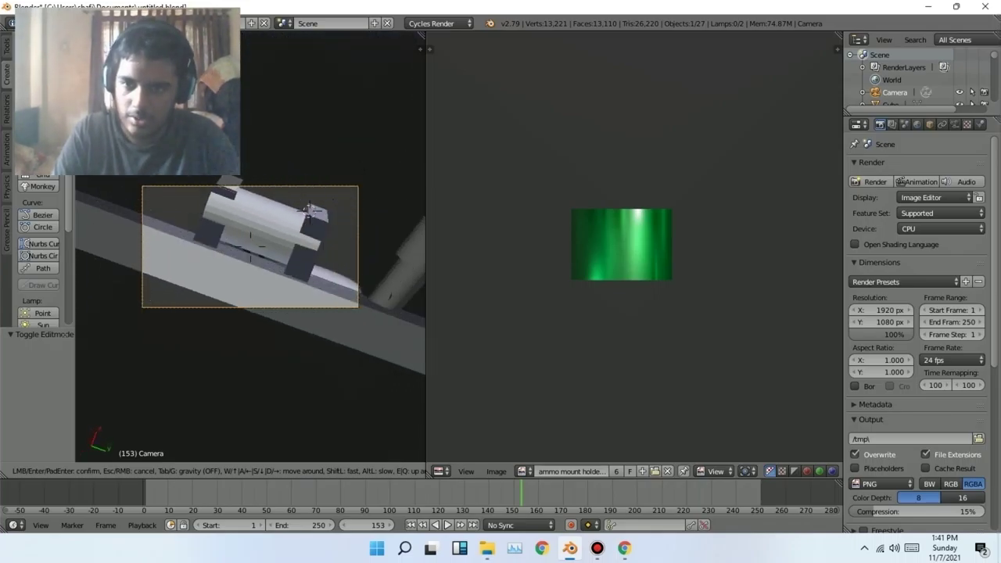
{"action": "mouse_move", "coordinate": [297, 189]}
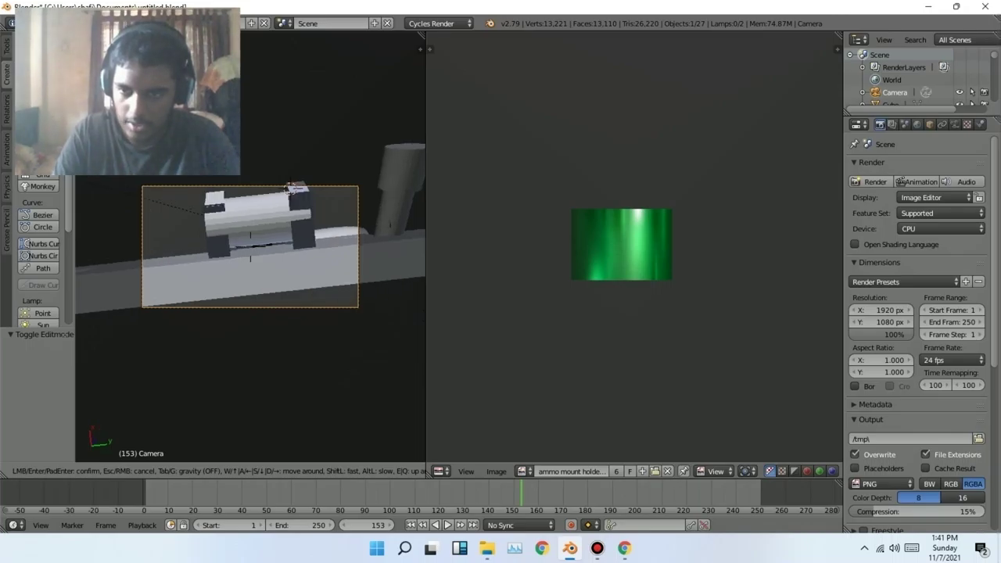
{"action": "left_click", "coordinate": [251, 249]}
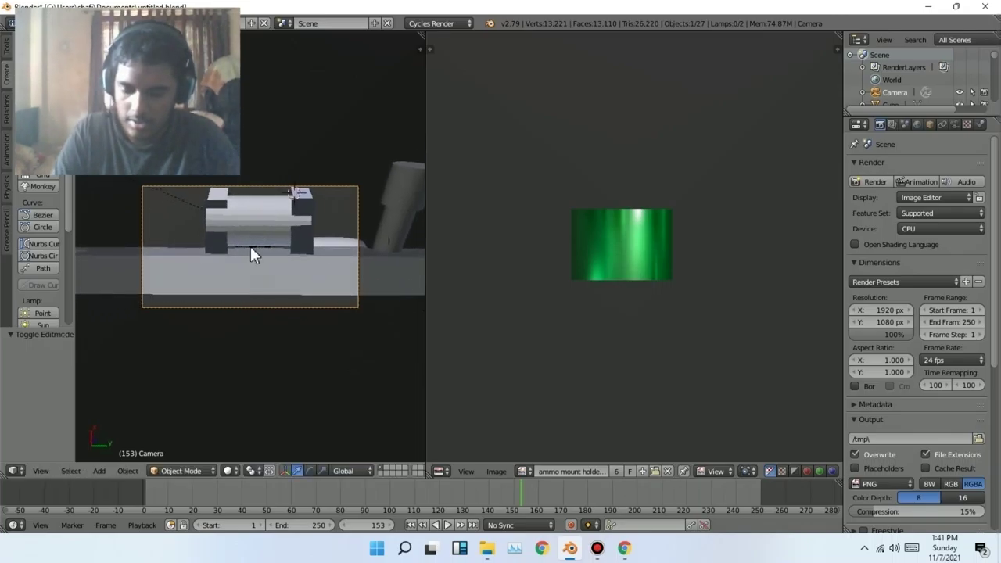
{"action": "key", "text": "KP_0"}
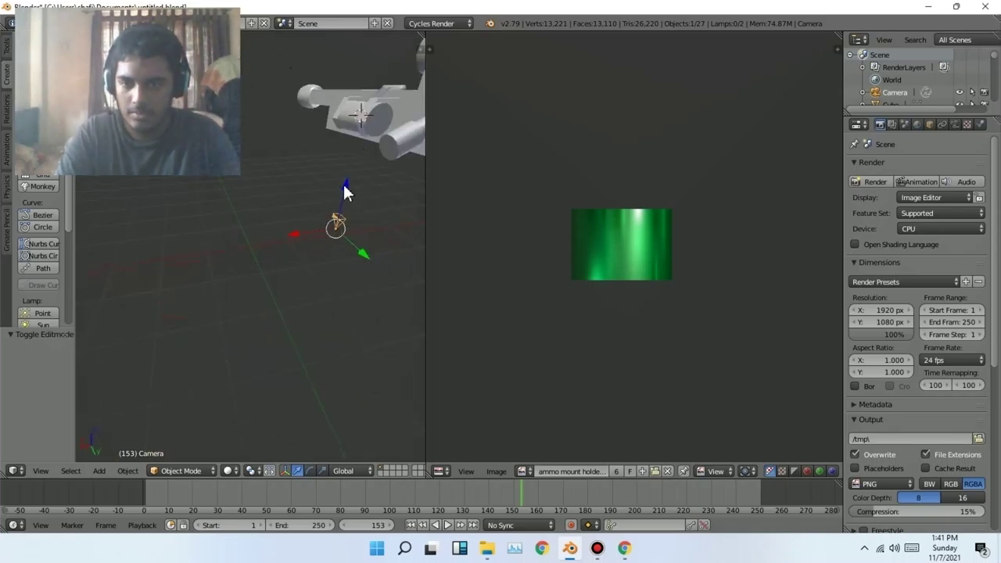
Put Plane.005 into Edit Mode and open ammo mount holder texture.jpg from the C: drive in the image editor
{"action": "right_click", "coordinate": [360, 138]}
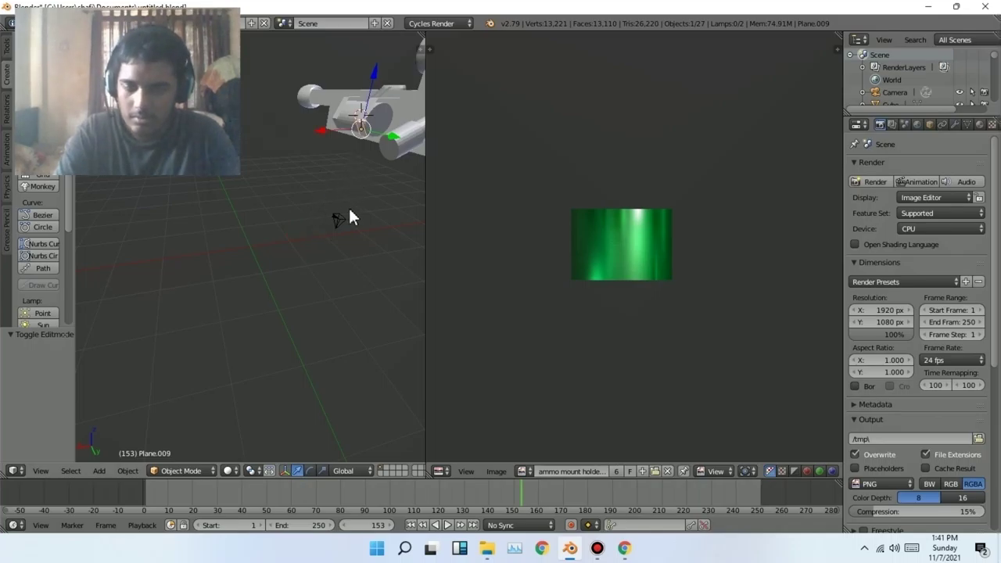
{"action": "middle_click_drag", "start_coordinate": [350, 218], "coordinate": [327, 162]}
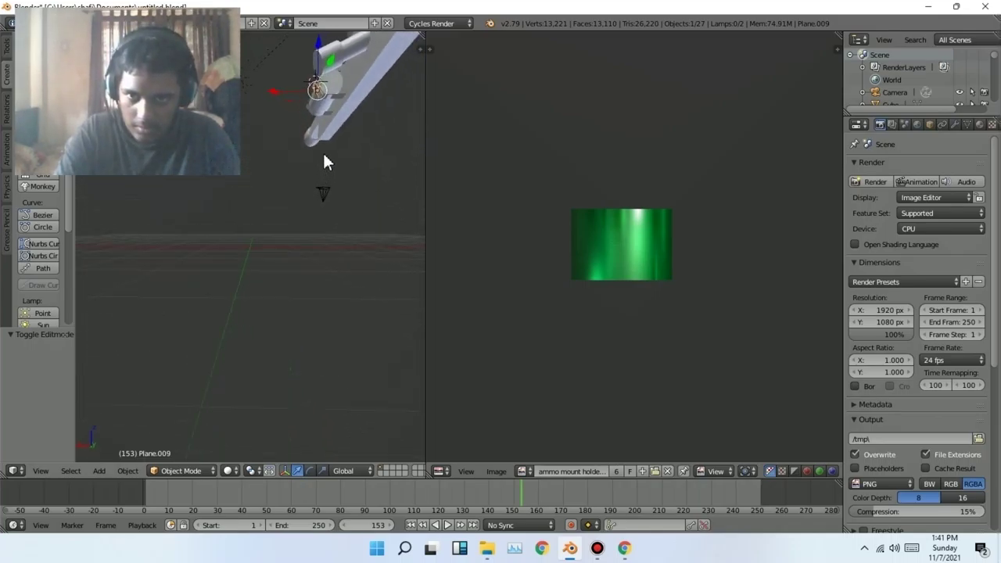
{"action": "right_click", "coordinate": [340, 94]}
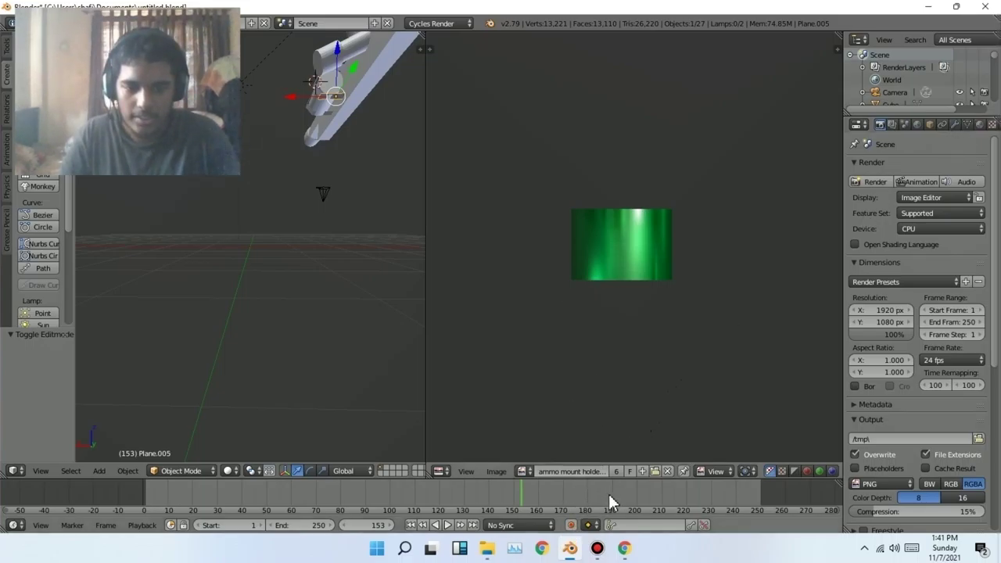
{"action": "left_click", "coordinate": [188, 470]}
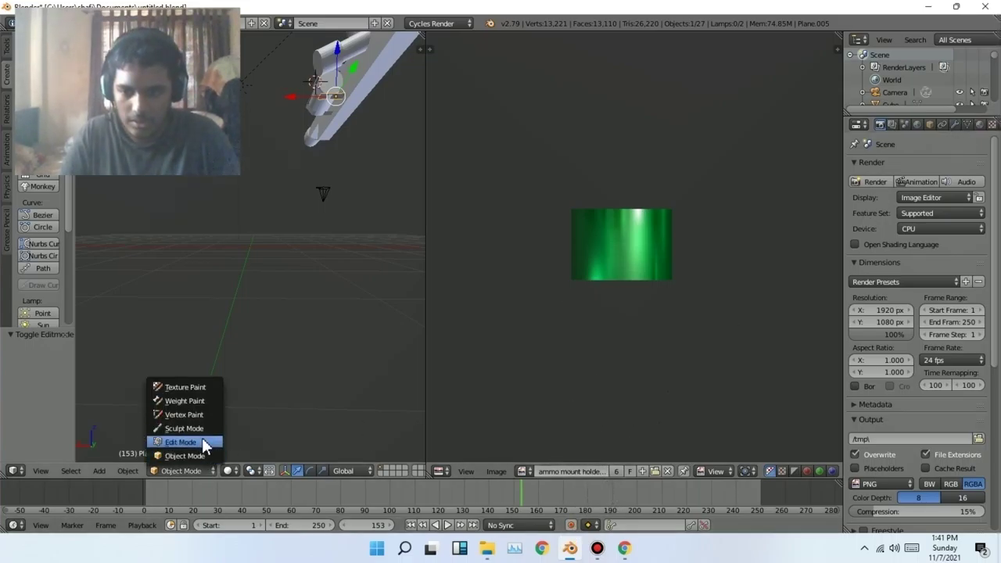
{"action": "left_click", "coordinate": [205, 442]}
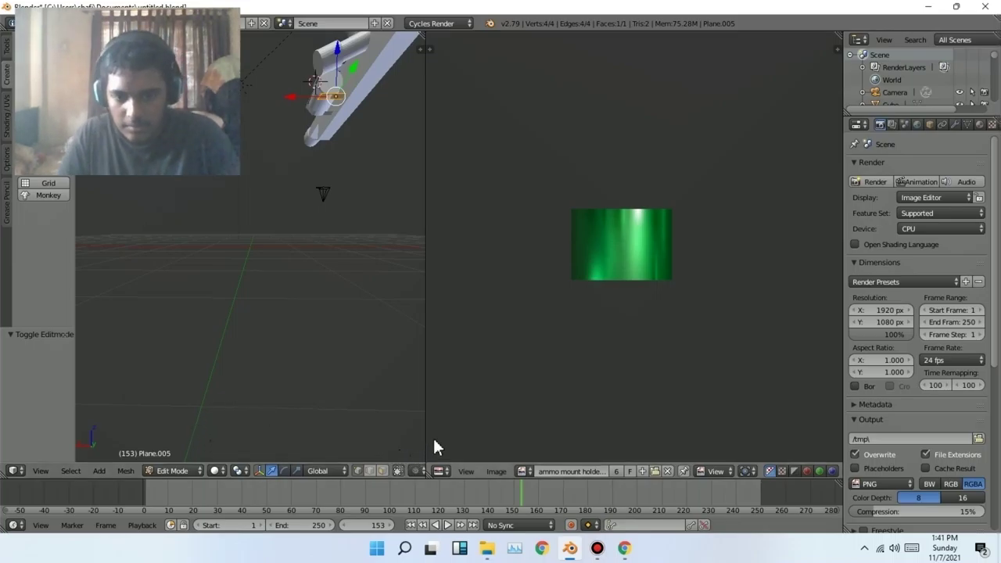
{"action": "left_click", "coordinate": [653, 470]}
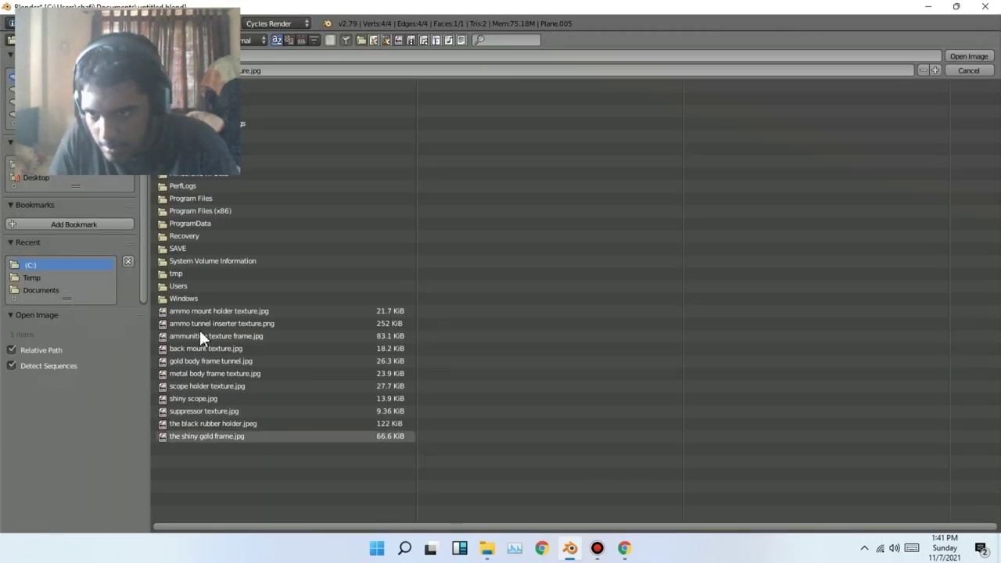
{"action": "double_click", "coordinate": [232, 312]}
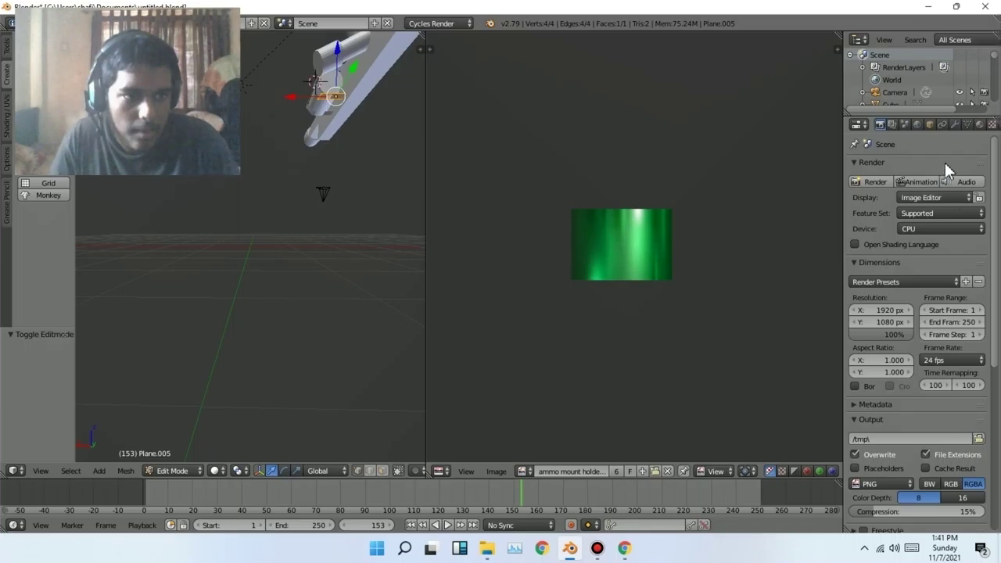
Create a new material for Plane.005 and set its surface shader to Glossy BSDF
{"action": "left_click", "coordinate": [979, 124]}
{"action": "left_click", "coordinate": [904, 223]}
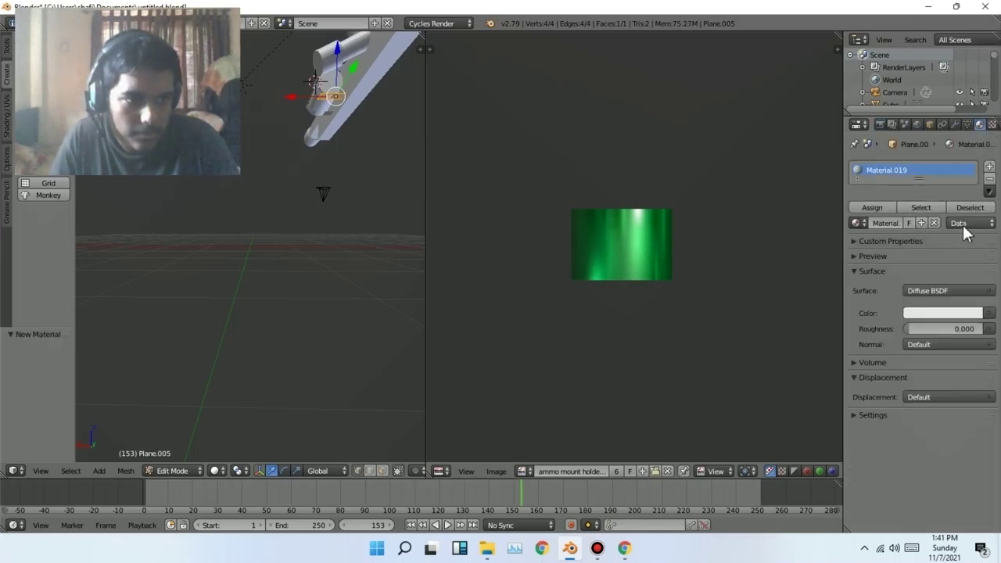
{"action": "left_click", "coordinate": [981, 292]}
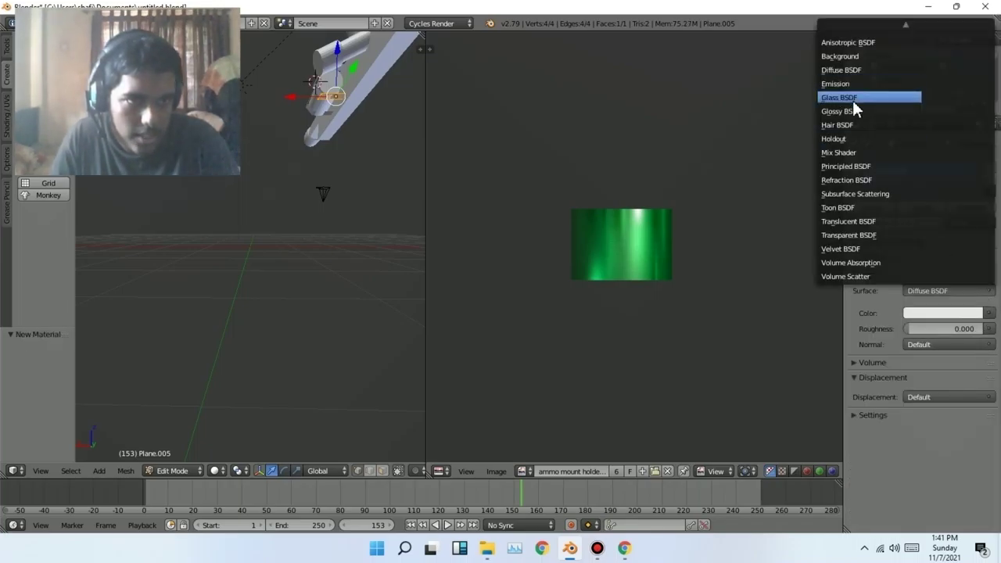
{"action": "left_click", "coordinate": [852, 111]}
Use ammo mount holder texture.jpg as the Image Texture for Plane.005's glossy color and set the roughness to 0.185
{"action": "left_click", "coordinate": [988, 328]}
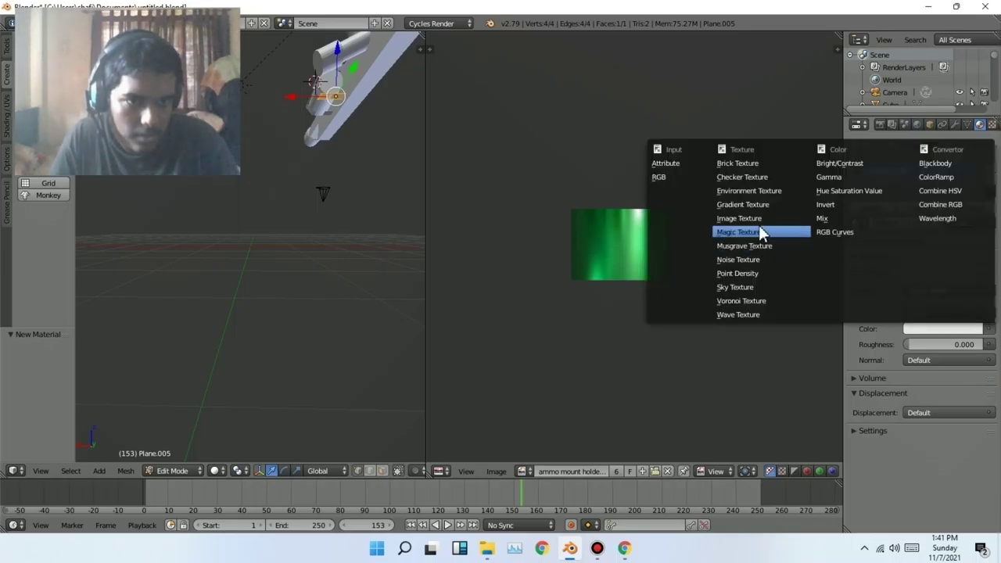
{"action": "left_click", "coordinate": [759, 218]}
{"action": "left_click", "coordinate": [966, 344]}
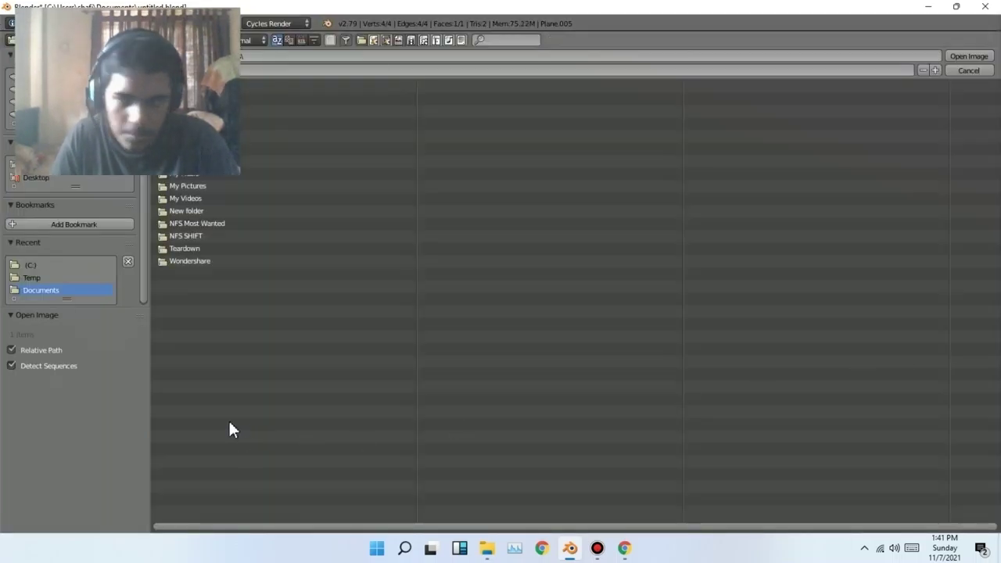
{"action": "left_click", "coordinate": [15, 268]}
{"action": "double_click", "coordinate": [220, 311]}
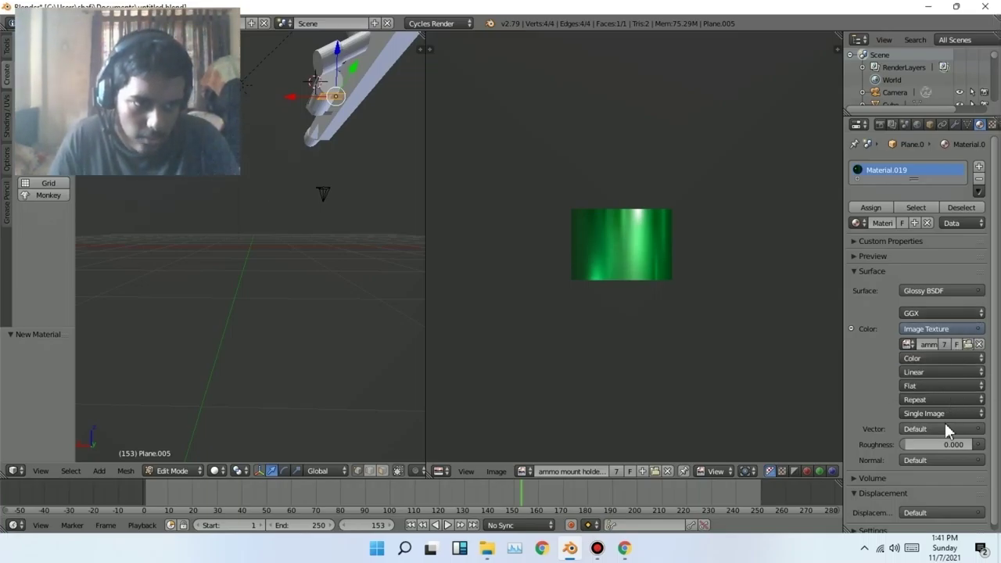
{"action": "left_click_drag", "start_coordinate": [922, 444], "coordinate": [931, 444]}
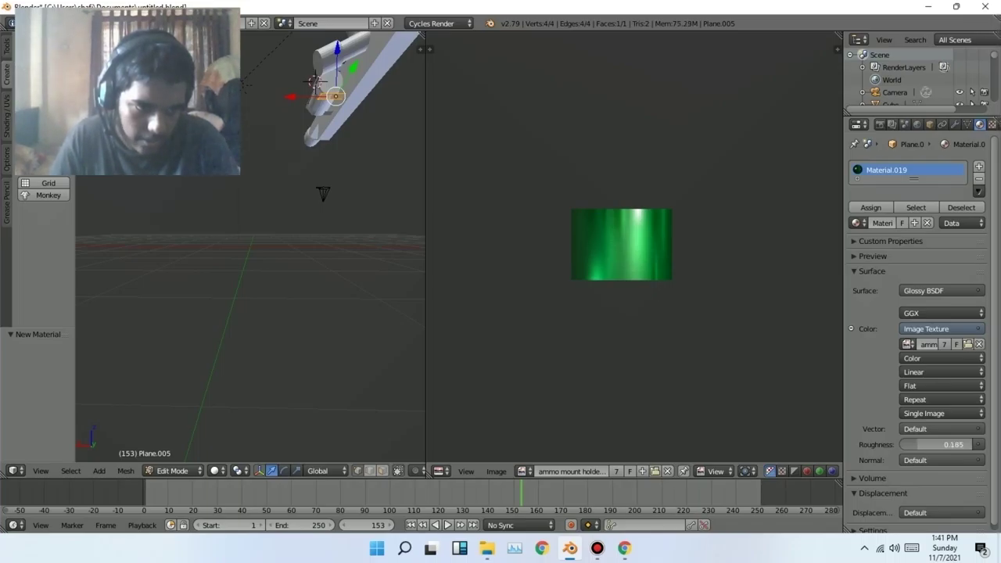
{"action": "left_click_drag", "start_coordinate": [930, 444], "coordinate": [917, 443]}
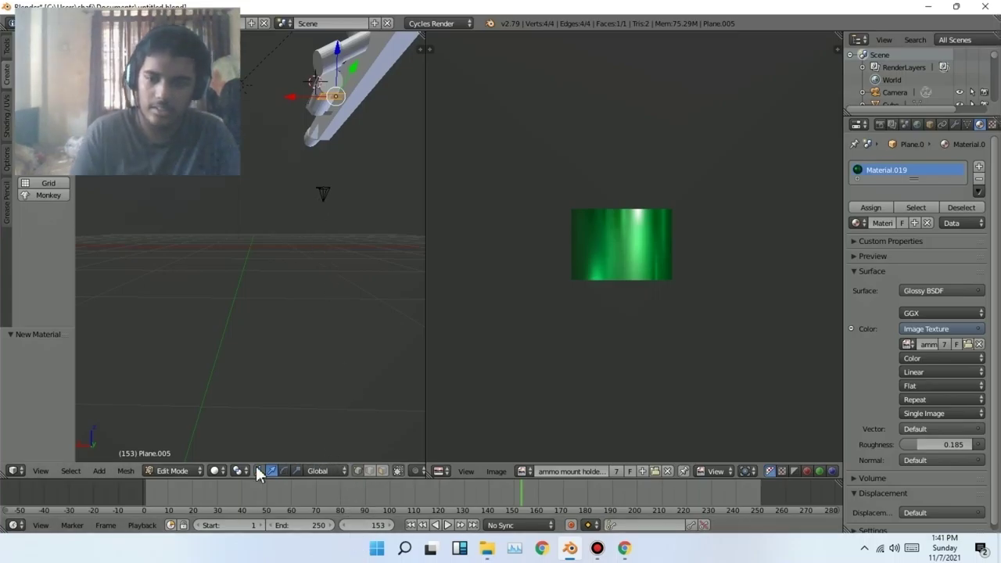
Return Plane.005 to Object Mode and start a still render from the repositioned camera
{"action": "left_click", "coordinate": [179, 470]}
{"action": "left_click", "coordinate": [182, 452]}
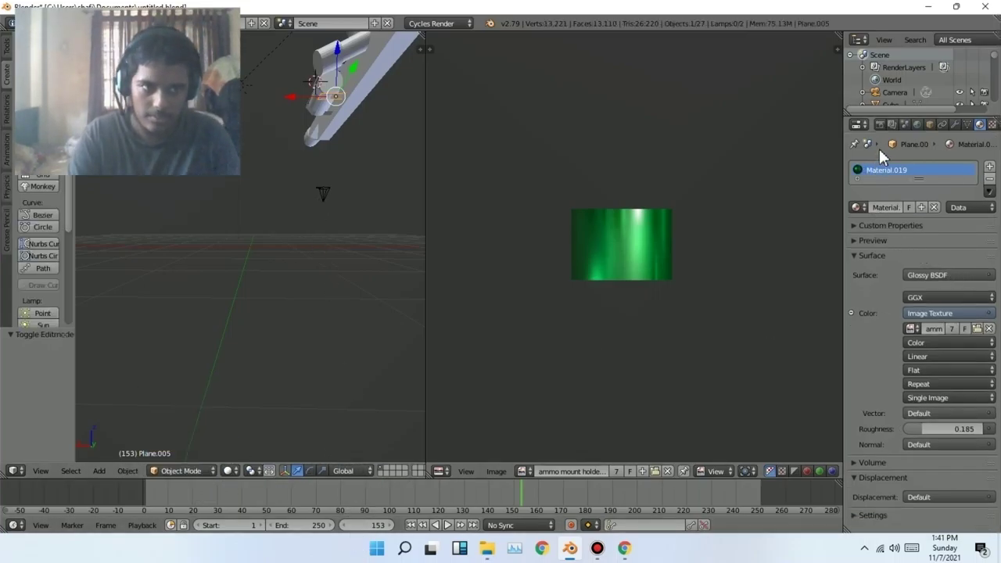
{"action": "left_click", "coordinate": [880, 124]}
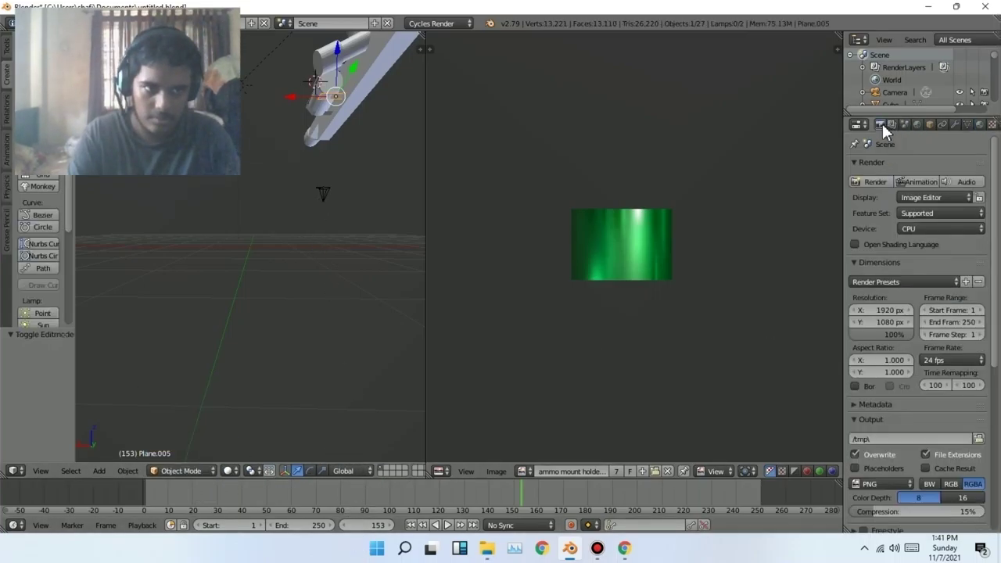
{"action": "left_click", "coordinate": [877, 182]}
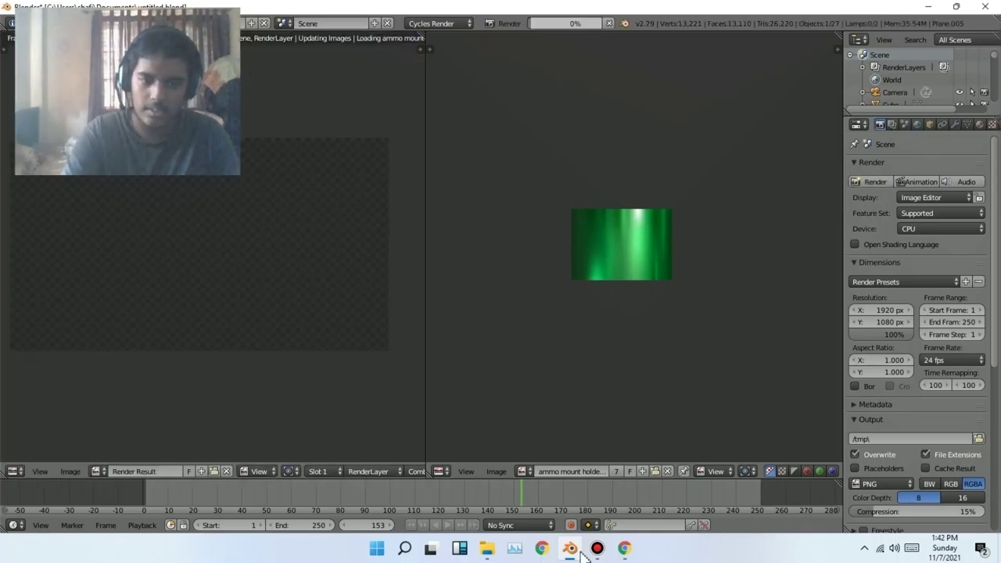
{"action": "left_click", "coordinate": [596, 547]}
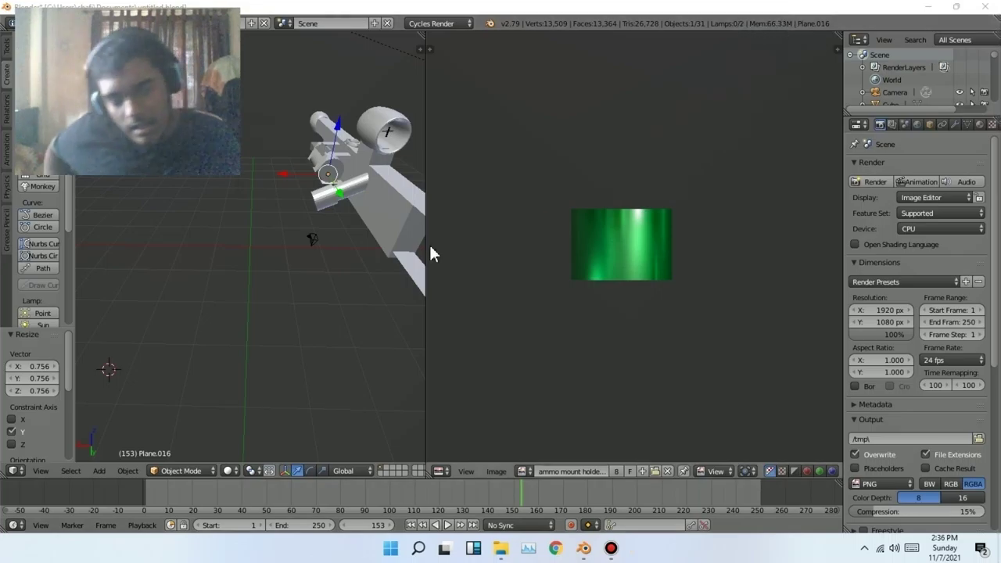
Show the 3D view of the gun in rendered shading and expand that view over the image editor
{"action": "middle_click_drag", "start_coordinate": [219, 276], "coordinate": [7, 246]}
{"action": "middle_click_drag", "start_coordinate": [226, 216], "coordinate": [282, 277]}
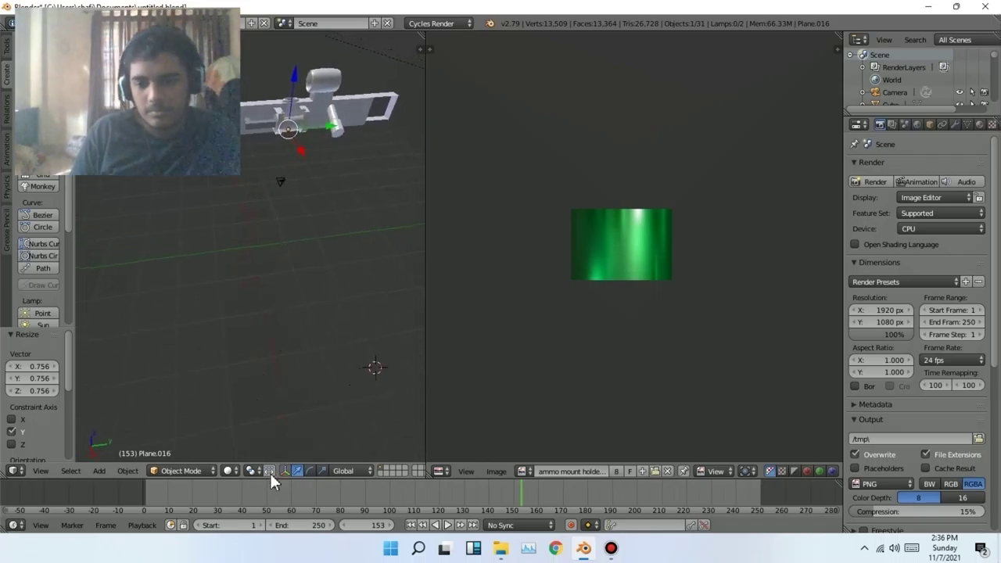
{"action": "key", "text": "shift+z"}
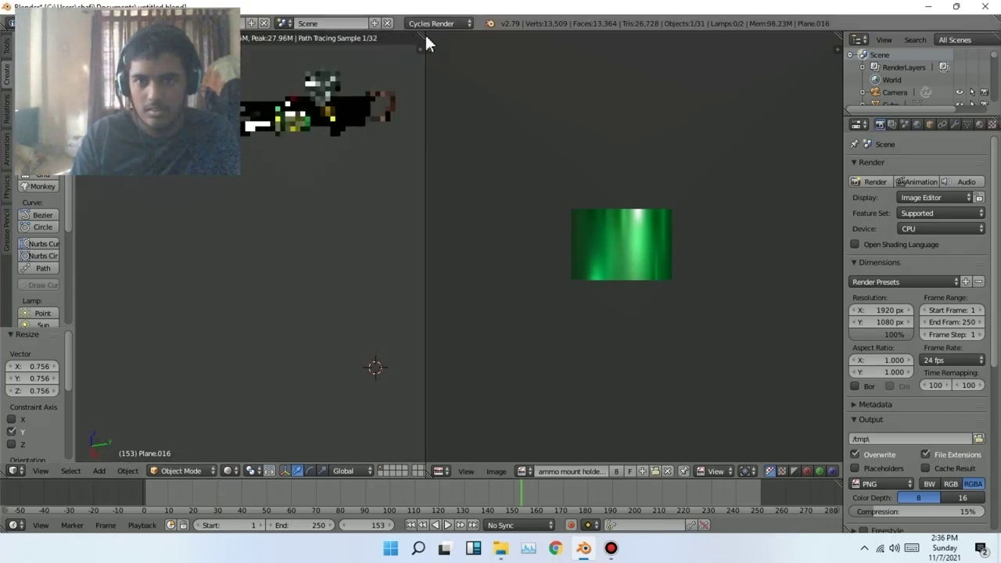
{"action": "left_click_drag", "start_coordinate": [424, 36], "coordinate": [492, 94]}
Examine the textured gun in the rendered preview from several angles, including the canister, scope and stock
{"action": "scroll", "coordinate": [421, 193], "scroll_direction": "down", "scroll_amount": 2}
{"action": "middle_click_drag", "start_coordinate": [427, 205], "coordinate": [510, 206]}
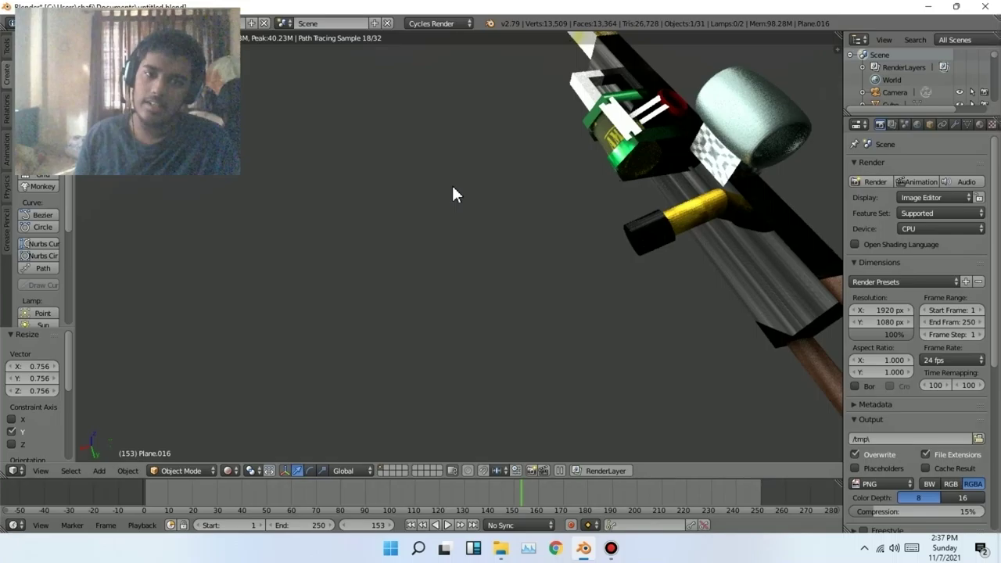
{"action": "scroll", "coordinate": [451, 183], "scroll_direction": "down", "scroll_amount": 1}
{"action": "key", "text": "KP_4"}
{"action": "key", "text": "KP_4"}
{"action": "key", "text": "KP_4"}
{"action": "key", "text": "KP_4"}
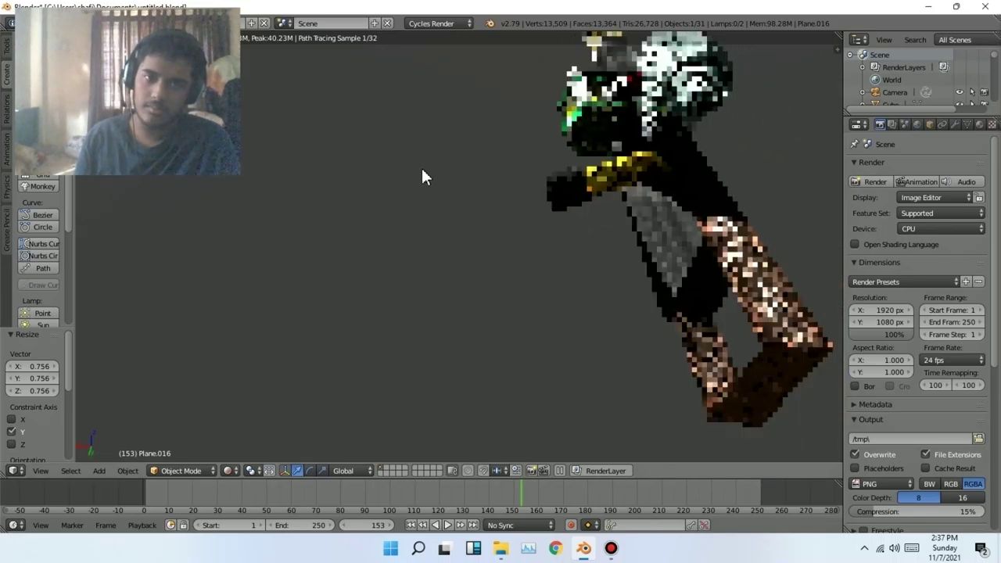
{"action": "key", "text": "KP_4"}
{"action": "key", "text": "KP_4"}
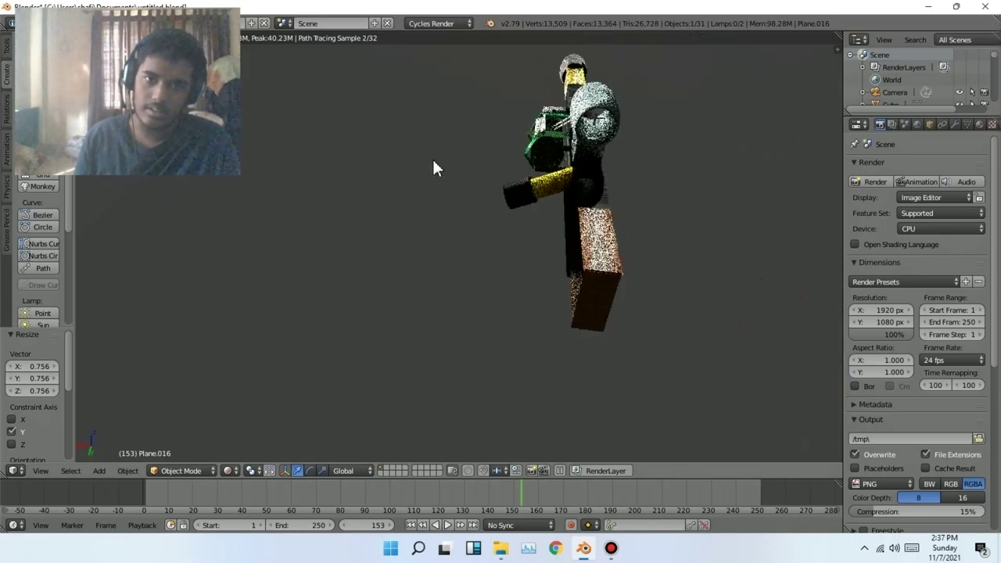
{"action": "key", "text": "KP_8"}
{"action": "key", "text": "KP_8"}
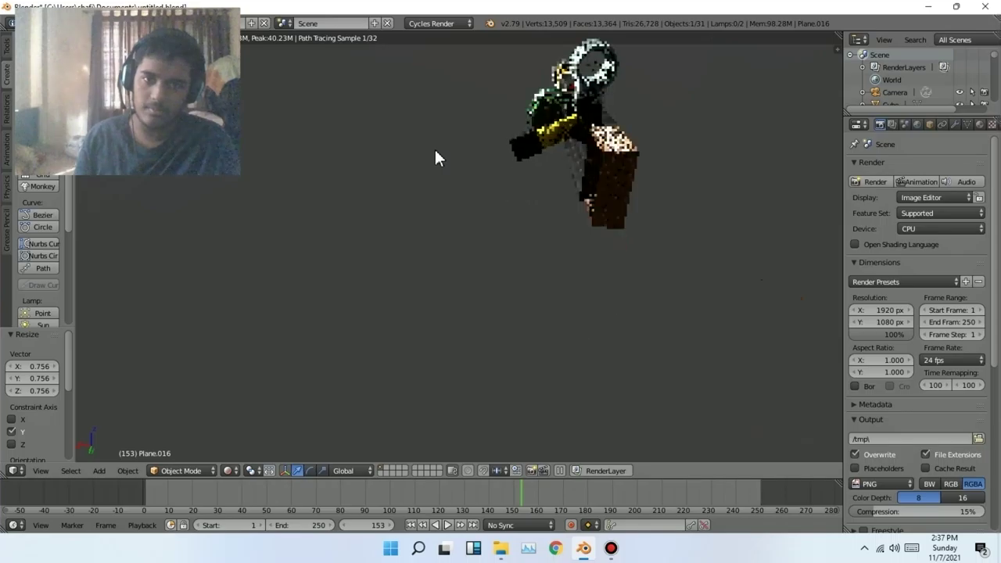
{"action": "middle_click_drag", "start_coordinate": [431, 172], "coordinate": [563, 206]}
{"action": "middle_click_drag", "start_coordinate": [626, 187], "coordinate": [649, 163]}
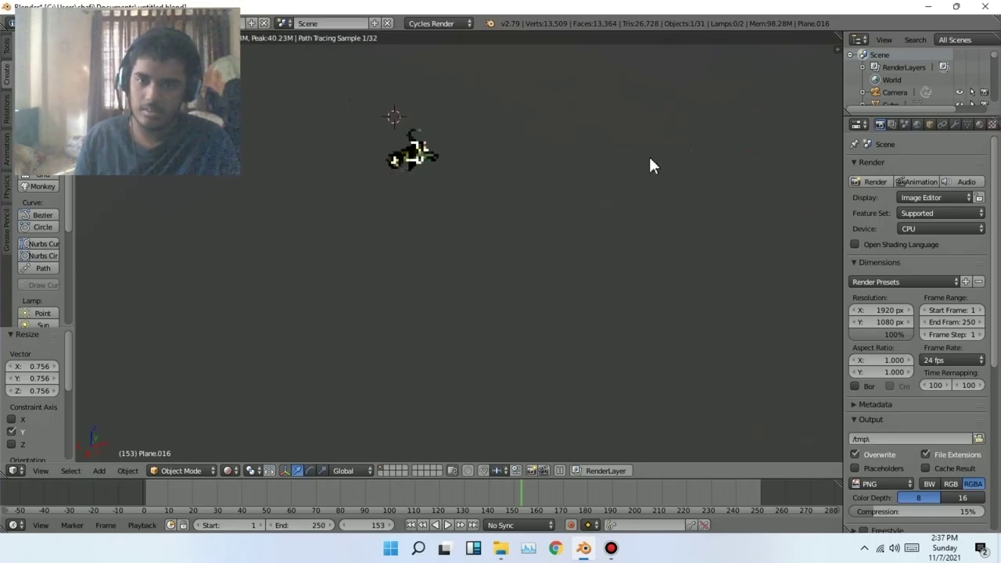
{"action": "middle_click_drag", "start_coordinate": [571, 176], "coordinate": [480, 181]}
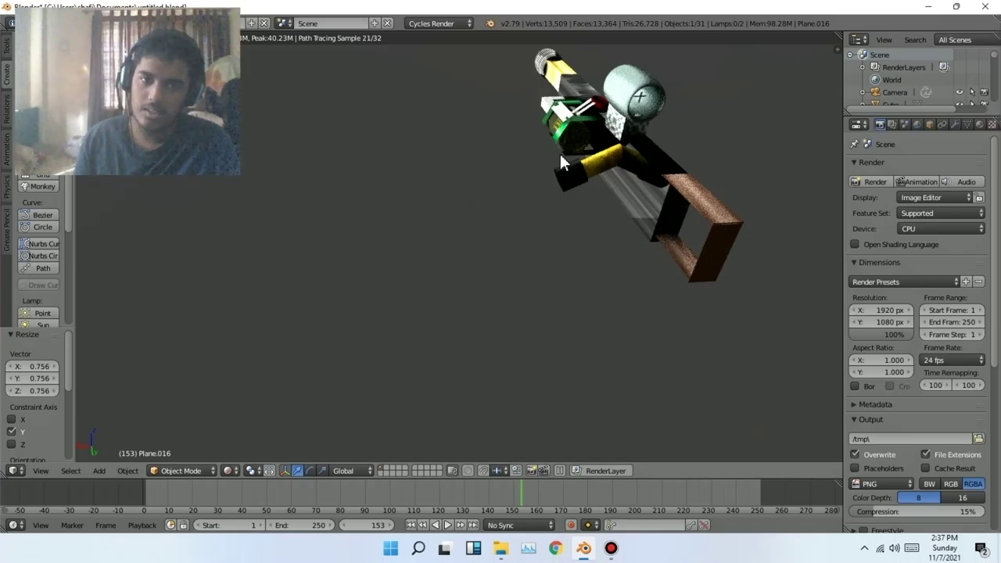
{"action": "left_click", "coordinate": [611, 547]}
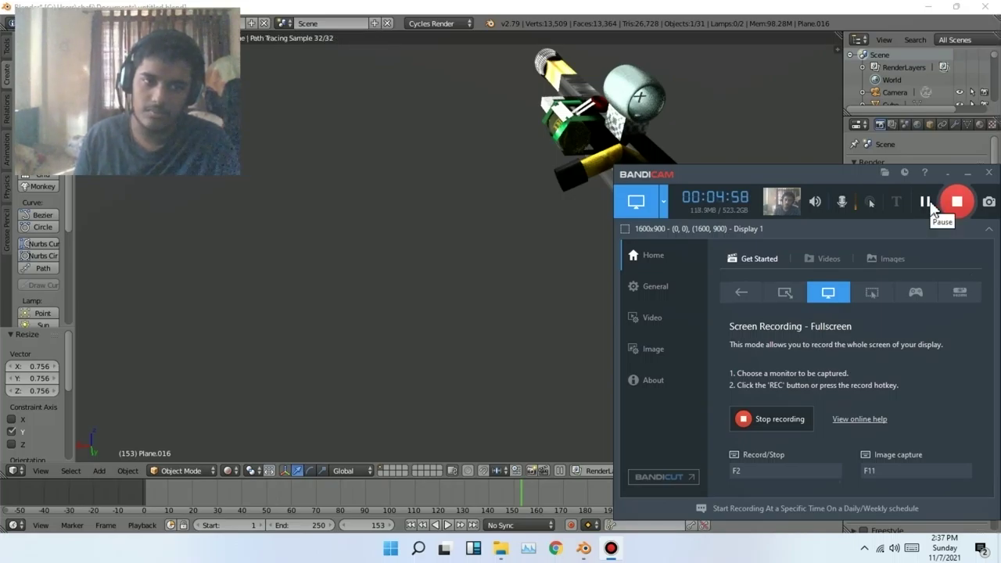
{"action": "left_click", "coordinate": [926, 201]}
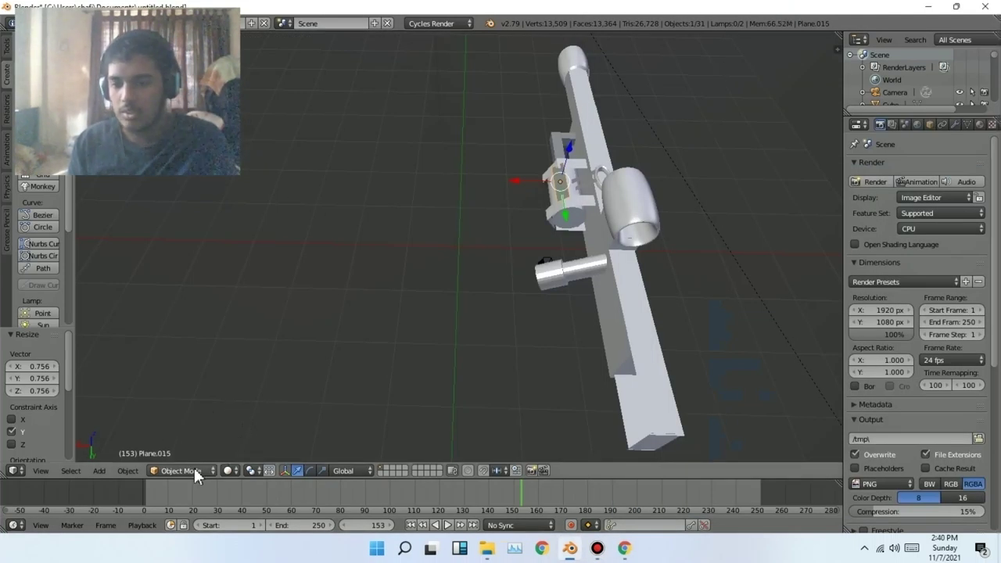
Add a Subdivision Surface modifier to Plane.015 and apply it
{"action": "left_click", "coordinate": [194, 468]}
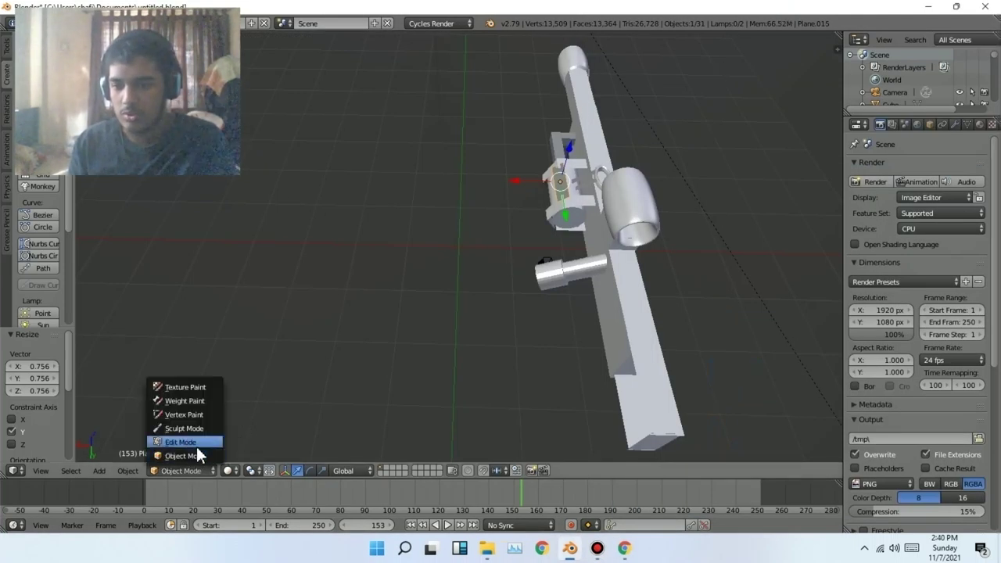
{"action": "left_click", "coordinate": [306, 387]}
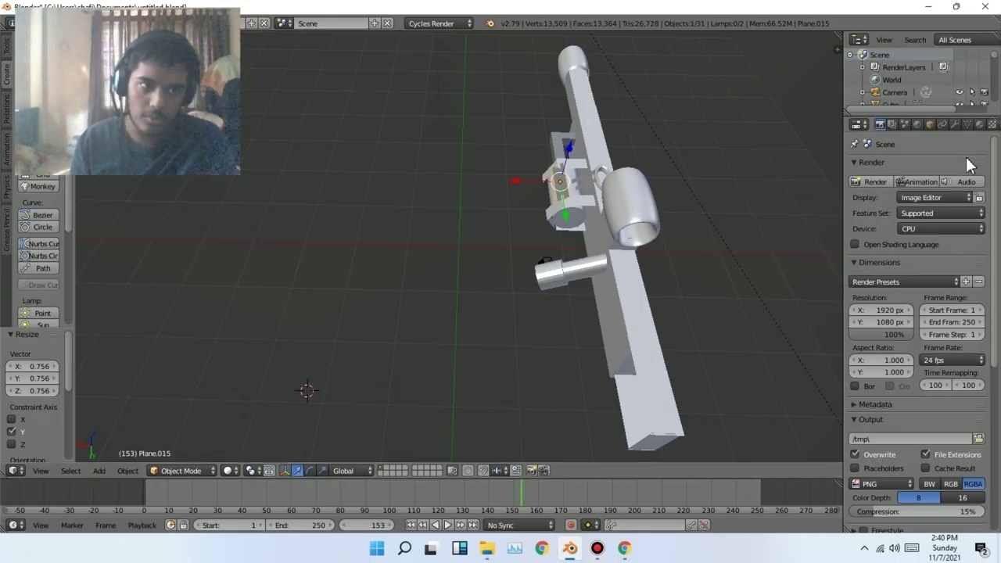
{"action": "left_click", "coordinate": [954, 125]}
{"action": "left_click", "coordinate": [909, 165]}
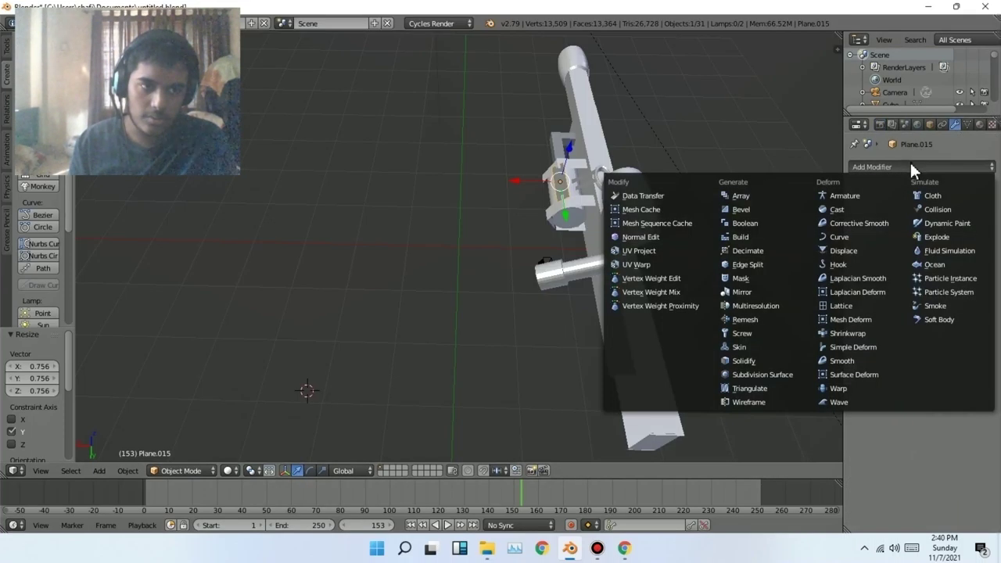
{"action": "left_click", "coordinate": [753, 369]}
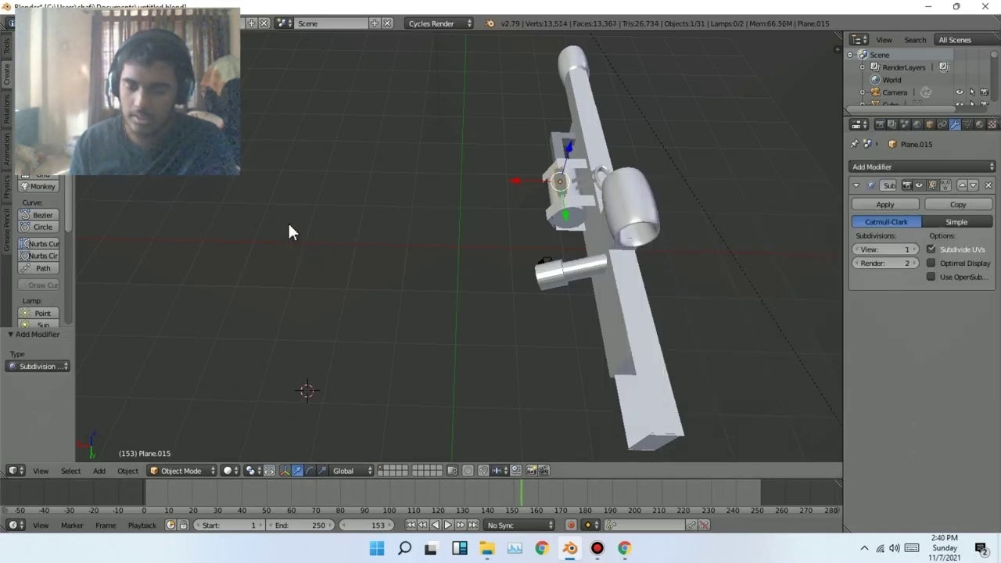
{"action": "left_click", "coordinate": [893, 203]}
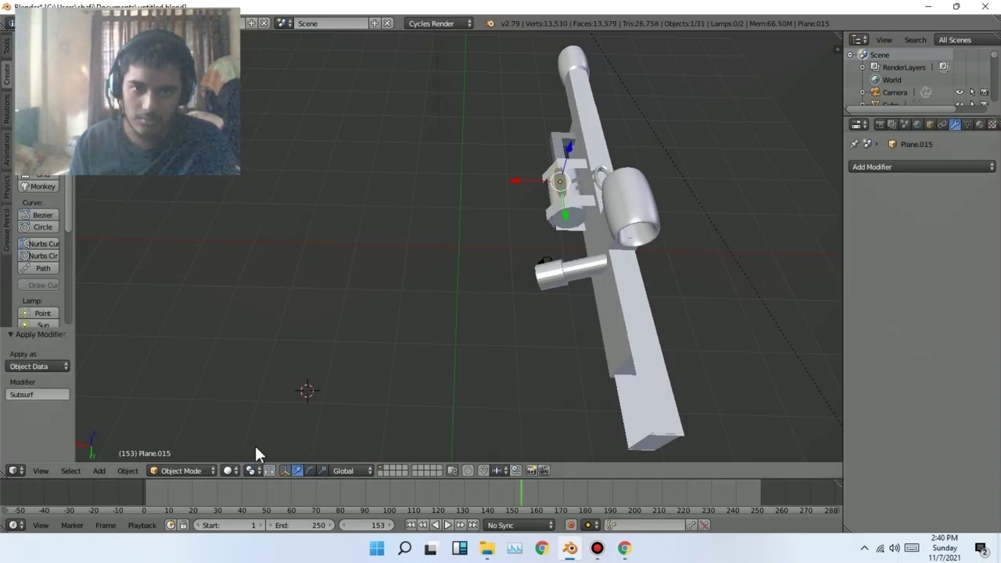
Add a second Subdivision Surface modifier to Plane.015, set its type to Simple and apply it
{"action": "left_click", "coordinate": [970, 167]}
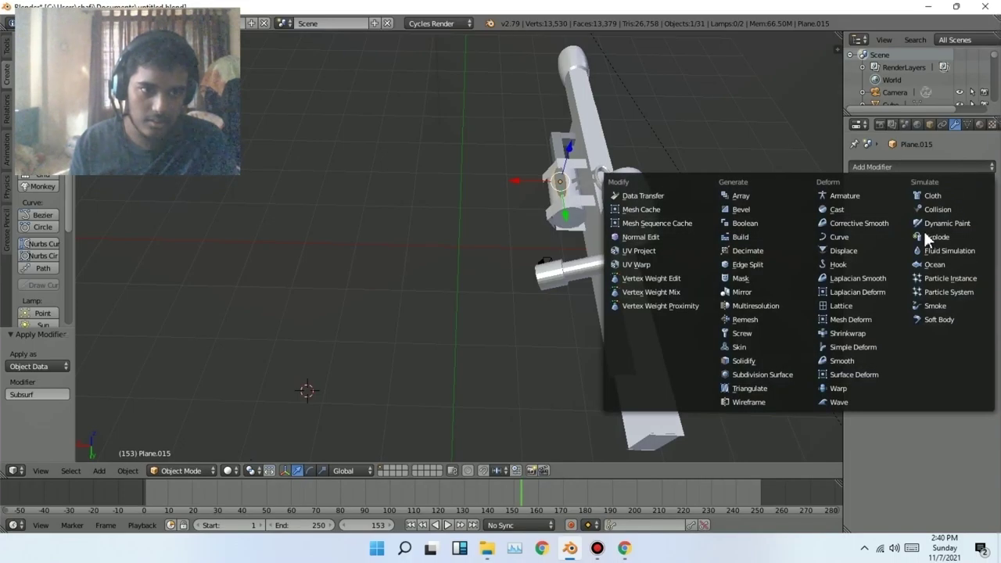
{"action": "left_click", "coordinate": [762, 374]}
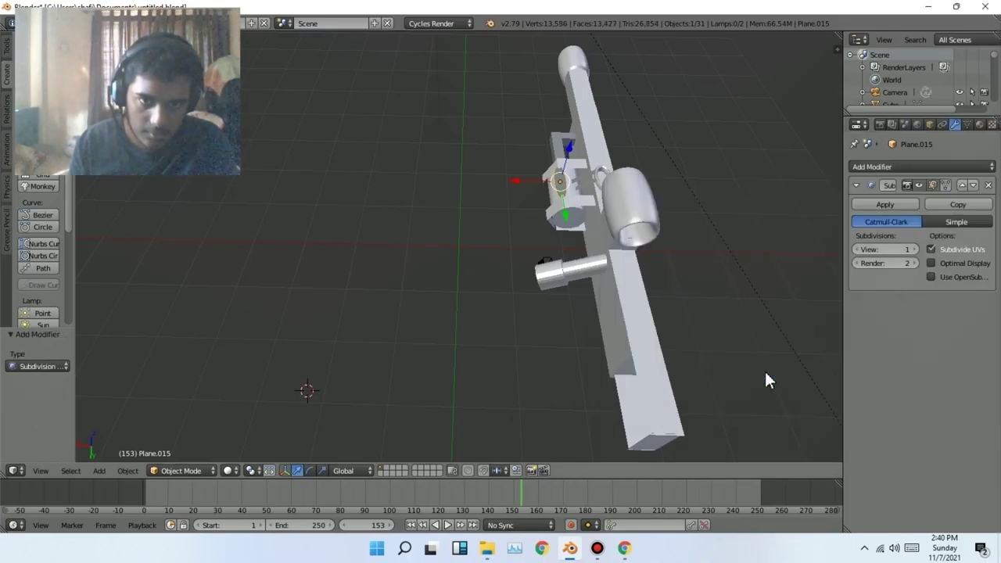
{"action": "left_click", "coordinate": [966, 224]}
{"action": "left_click", "coordinate": [904, 223]}
{"action": "left_click", "coordinate": [928, 221]}
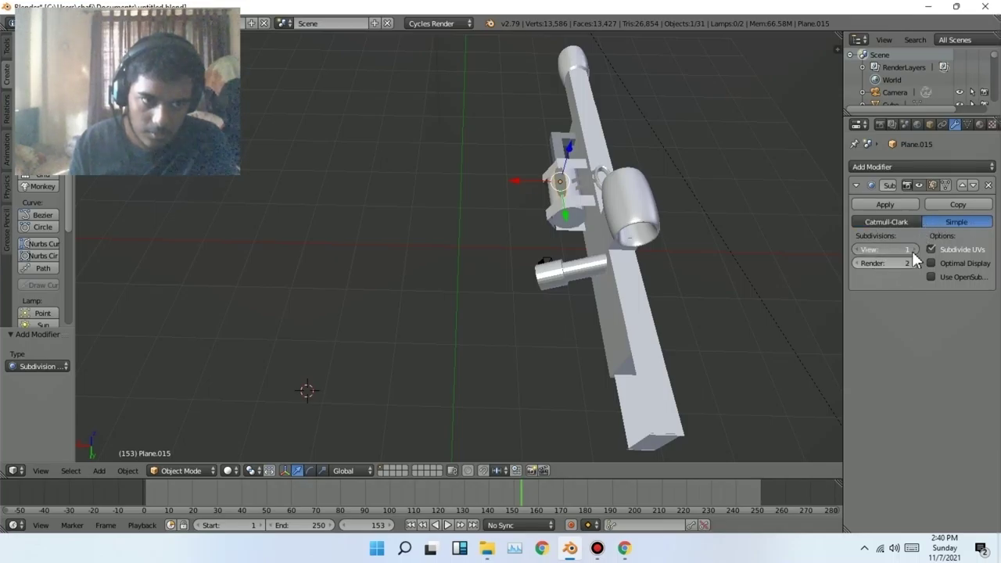
{"action": "left_click", "coordinate": [890, 204]}
Delete Plane.015 and add a fresh plane with radius 1.000 at the 3D cursor
{"action": "middle_click_drag", "start_coordinate": [672, 252], "coordinate": [715, 260]}
{"action": "key", "text": "Delete"}
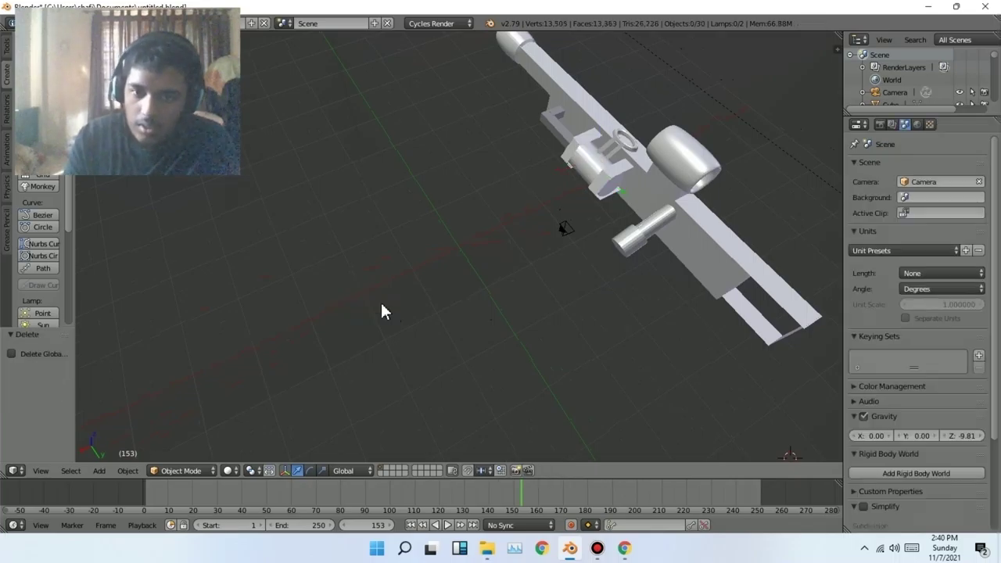
{"action": "key", "text": "ctrl+z"}
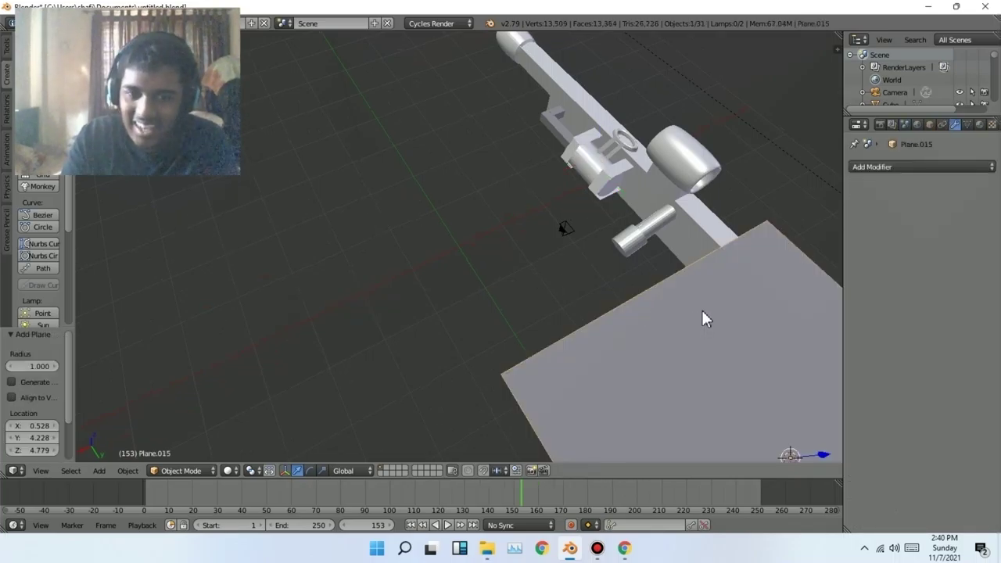
Move the new plane -2.052 along Y and 0.808 along X, and scale it uniformly to 0.083
{"action": "scroll", "coordinate": [668, 344], "scroll_direction": "down", "scroll_amount": 2}
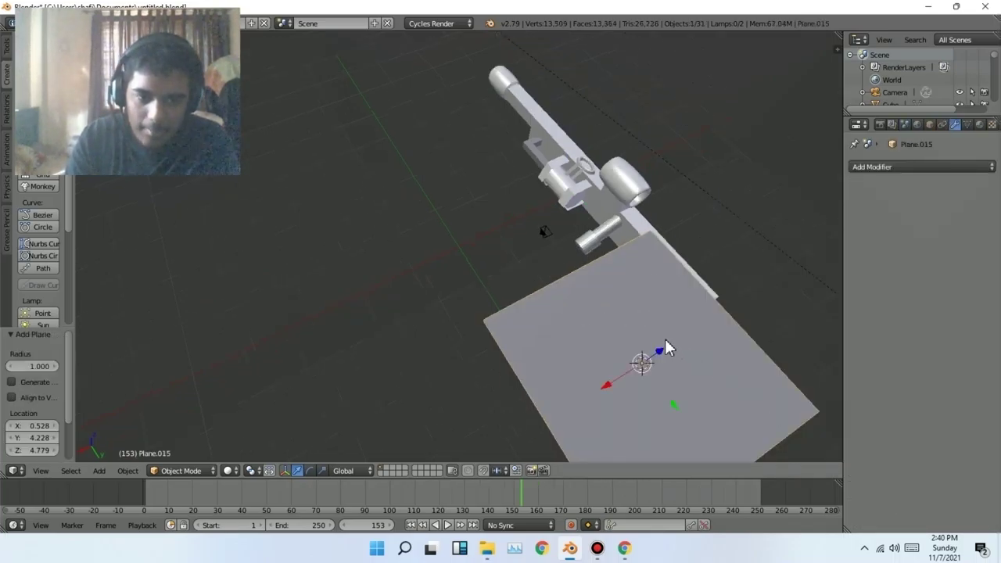
{"action": "key", "text": "g"}
{"action": "left_click", "coordinate": [493, 274]}
{"action": "scroll", "coordinate": [471, 281], "scroll_direction": "up", "scroll_amount": 5}
{"action": "scroll", "coordinate": [493, 243], "scroll_direction": "down", "scroll_amount": 3}
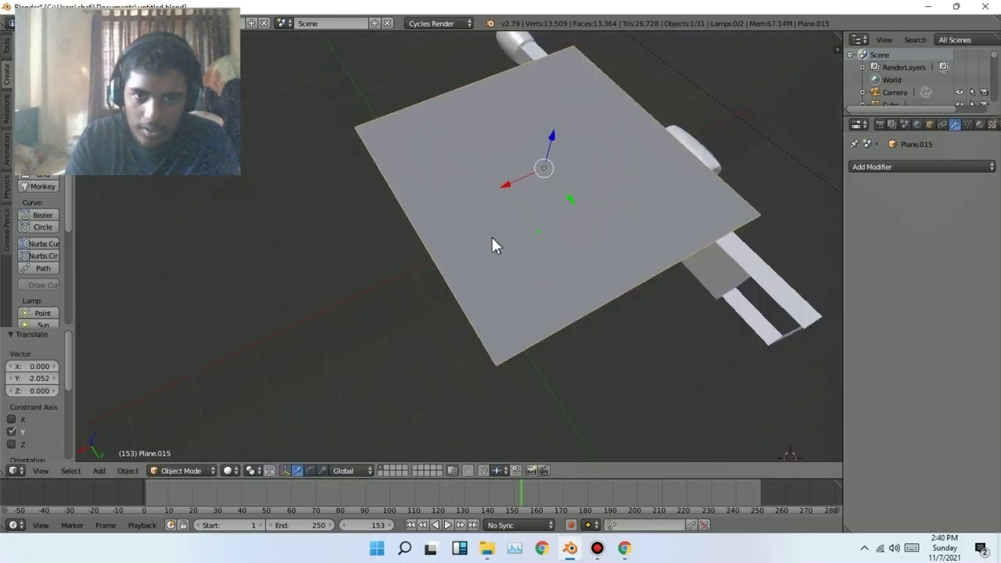
{"action": "key", "text": "g"}
{"action": "key", "text": "x"}
{"action": "left_click", "coordinate": [403, 220]}
{"action": "key", "text": "s"}
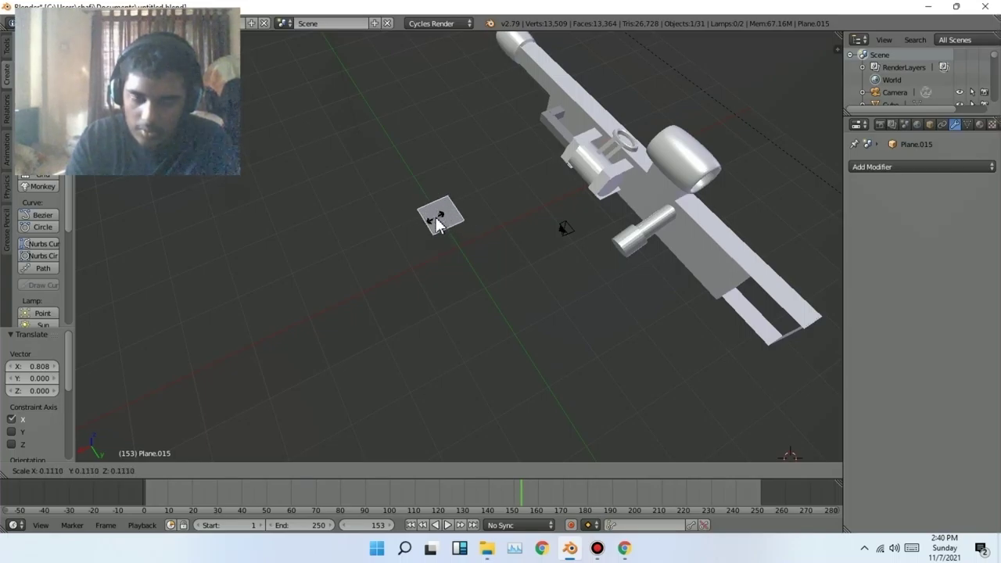
{"action": "left_click", "coordinate": [439, 223]}
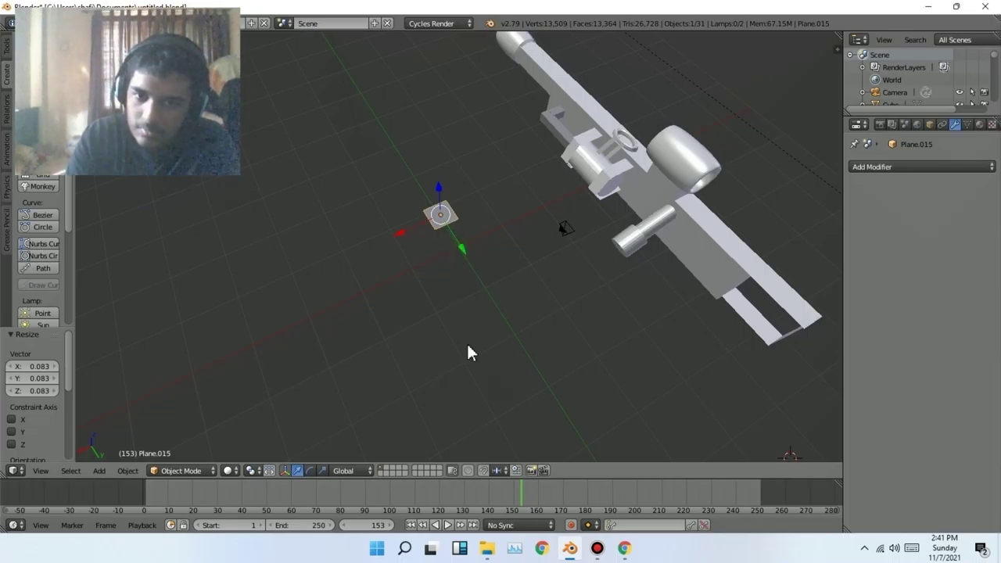
Shift the small plane along Y and X and rotate it 30.4° about the Y axis
{"action": "left_click_drag", "start_coordinate": [462, 252], "coordinate": [469, 319]}
{"action": "left_click_drag", "start_coordinate": [405, 233], "coordinate": [459, 250]}
{"action": "left_click", "coordinate": [311, 470]}
{"action": "mouse_move", "coordinate": [426, 219]}
{"action": "left_mouse_down"}
{"action": "mouse_move", "coordinate": [409, 221]}
{"action": "mouse_move", "coordinate": [412, 229]}
{"action": "left_mouse_up"}
{"action": "left_click", "coordinate": [297, 470]}
Bring the plane to the gun's canister by moving it -2.304 along X, -0.347 along Z and -0.823 along Y
{"action": "middle_click_drag", "start_coordinate": [313, 423], "coordinate": [292, 173]}
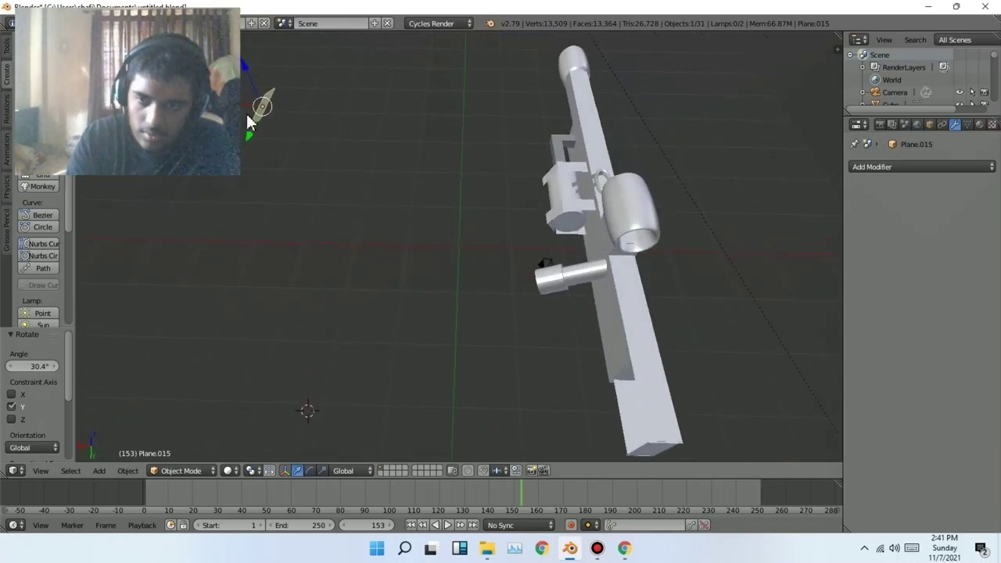
{"action": "left_click_drag", "start_coordinate": [256, 114], "coordinate": [291, 210]}
{"action": "middle_click_drag", "start_coordinate": [291, 210], "coordinate": [346, 236]}
{"action": "left_click_drag", "start_coordinate": [306, 93], "coordinate": [560, 100]}
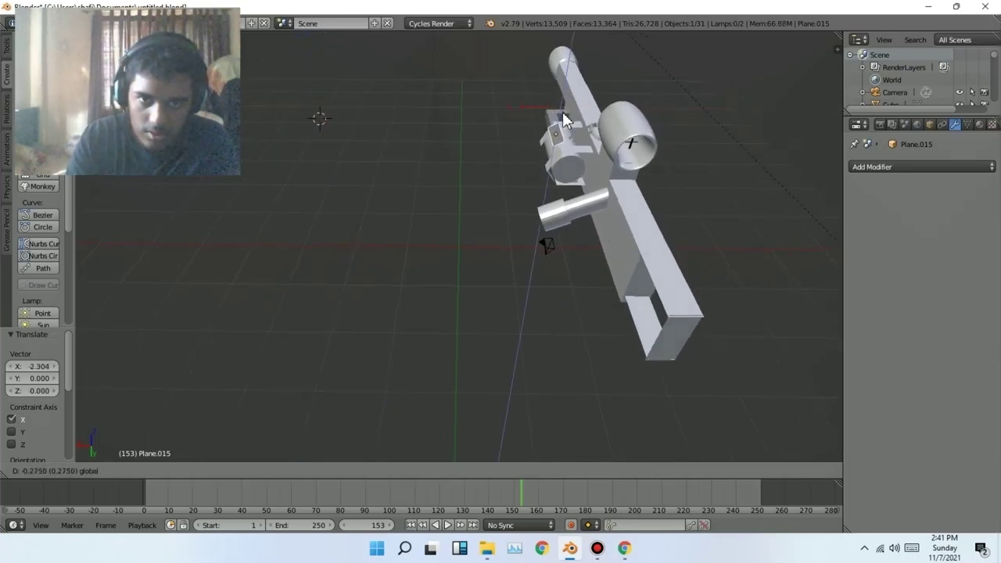
{"action": "left_click", "coordinate": [563, 116]}
{"action": "middle_click_drag", "start_coordinate": [367, 224], "coordinate": [489, 259]}
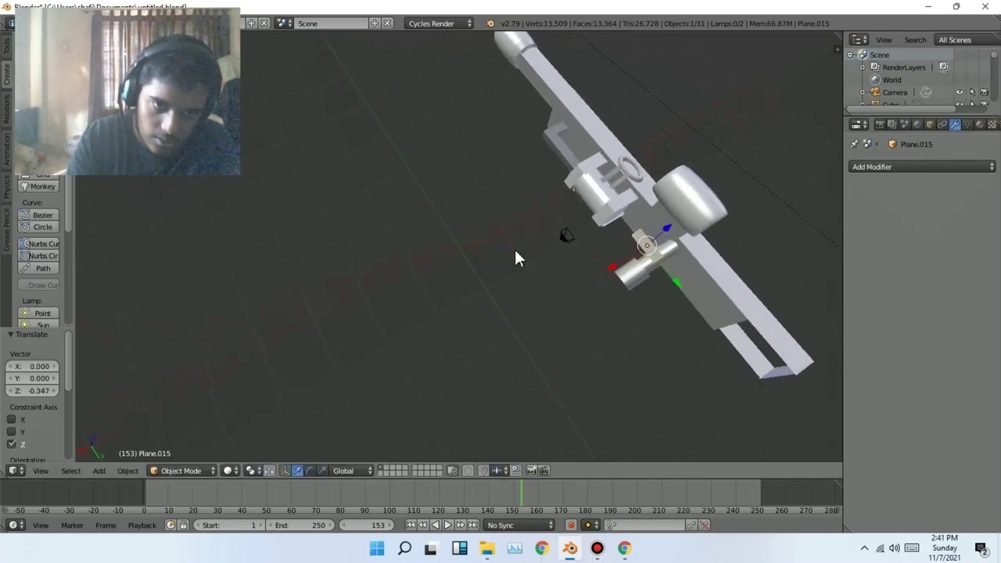
{"action": "key", "text": "g"}
{"action": "key", "text": "y"}
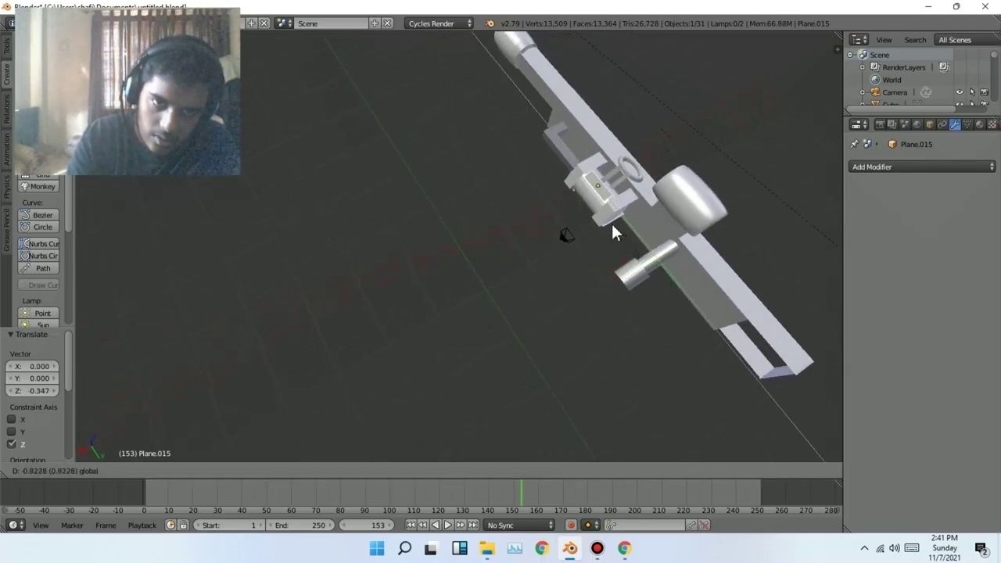
{"action": "left_click", "coordinate": [611, 222]}
Lower the plane by 0.346 along Z and move it -0.110 along Y to line up with the canister
{"action": "middle_click_drag", "start_coordinate": [545, 244], "coordinate": [524, 141]}
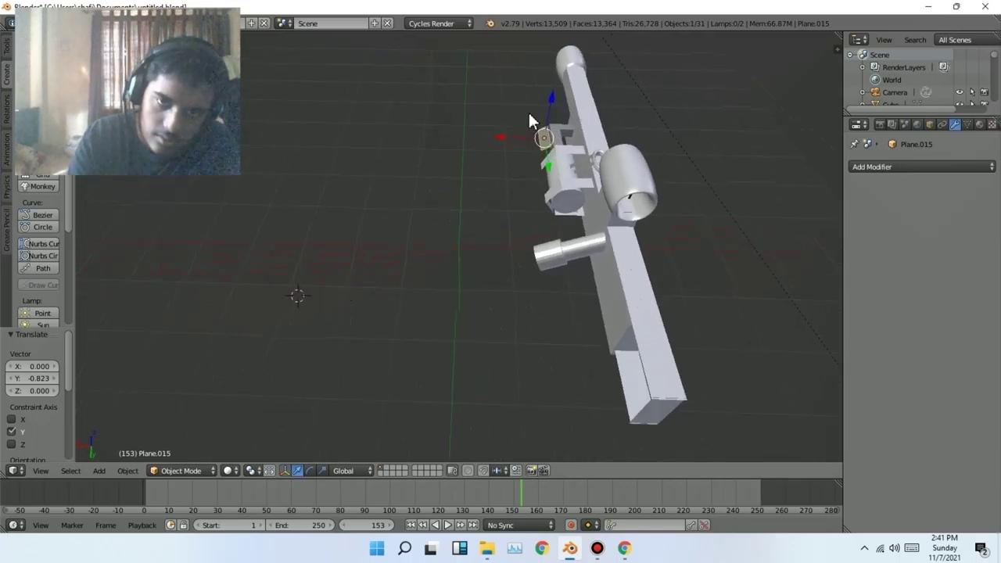
{"action": "left_click_drag", "start_coordinate": [548, 110], "coordinate": [541, 141]}
{"action": "middle_click_drag", "start_coordinate": [495, 239], "coordinate": [578, 274]}
{"action": "key", "text": "g"}
{"action": "key", "text": "y"}
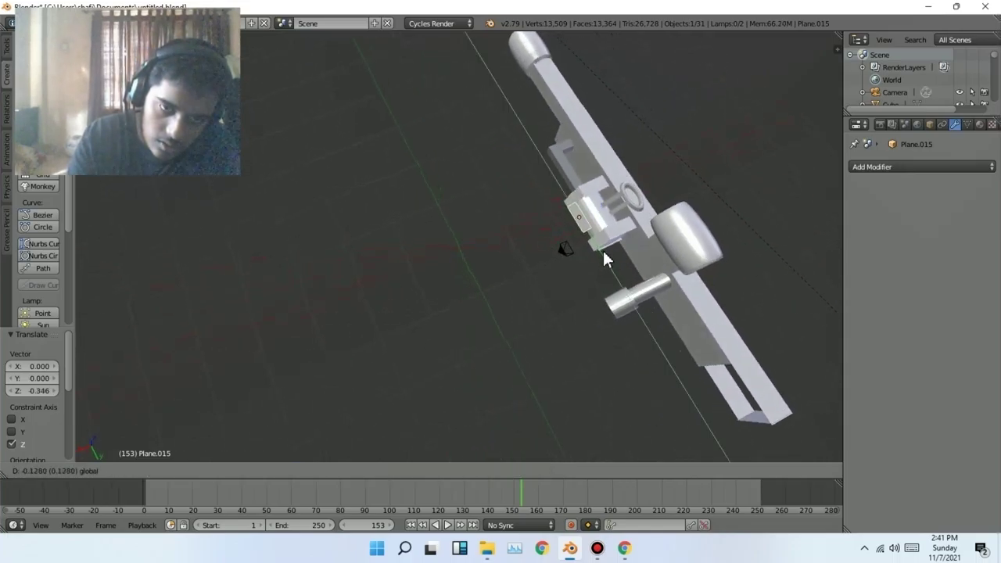
{"action": "left_click", "coordinate": [603, 261]}
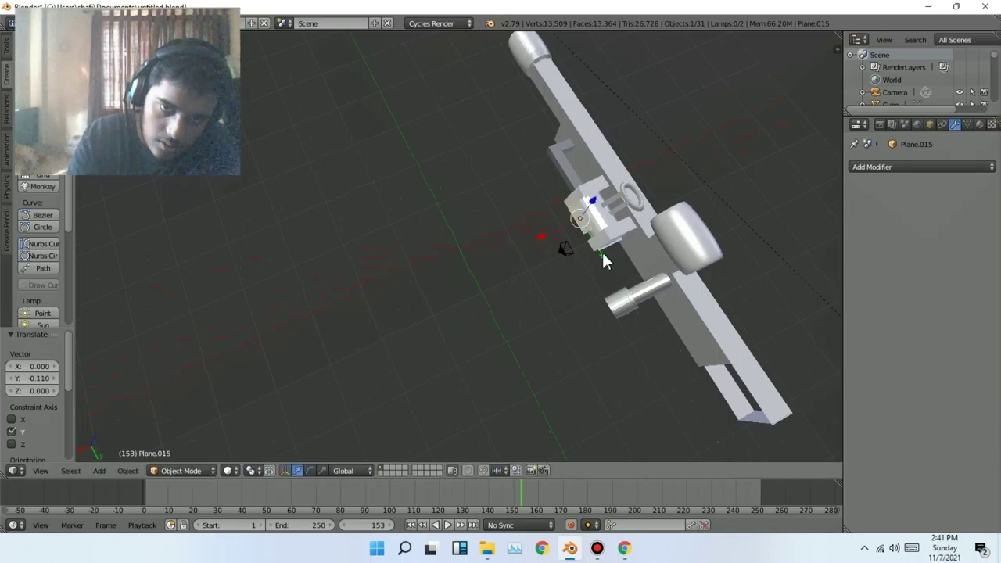
Stretch the plane by a factor of 1.325 along the Y axis
{"action": "left_click", "coordinate": [322, 470]}
{"action": "left_click_drag", "start_coordinate": [539, 239], "coordinate": [529, 249]}
{"action": "left_click_drag", "start_coordinate": [612, 261], "coordinate": [606, 273]}
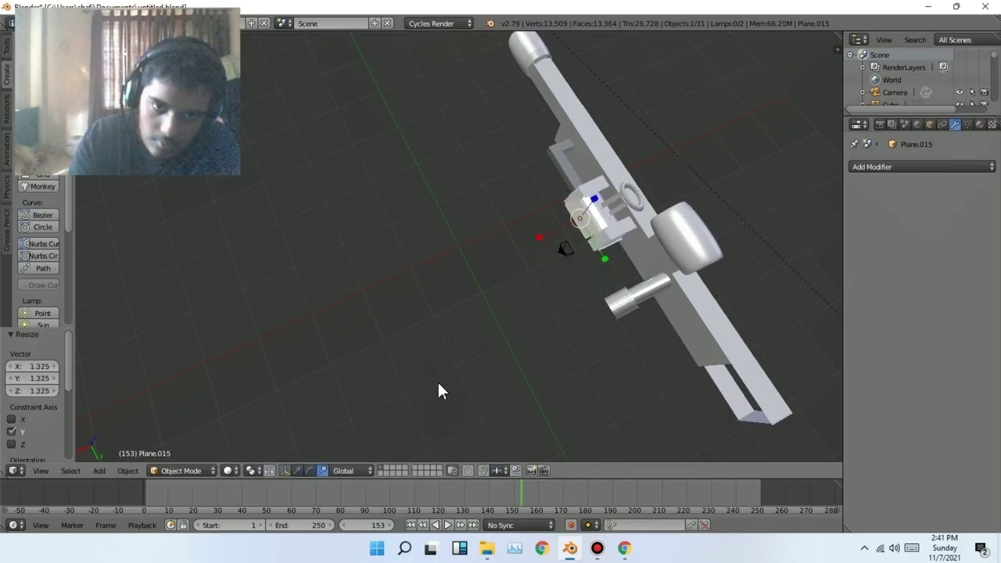
Fine-tune the plane's position against the canister, finishing with a -0.055 move along X
{"action": "left_click", "coordinate": [298, 471]}
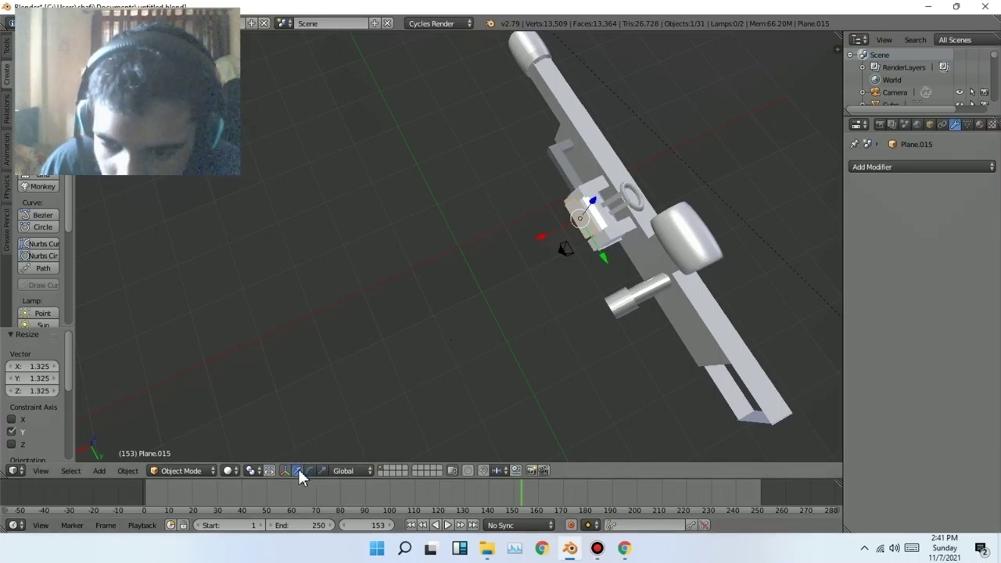
{"action": "mouse_move", "coordinate": [558, 239]}
{"action": "left_mouse_down"}
{"action": "mouse_move", "coordinate": [545, 239]}
{"action": "mouse_move", "coordinate": [557, 238]}
{"action": "left_mouse_up"}
{"action": "middle_click_drag", "start_coordinate": [525, 286], "coordinate": [494, 252]}
{"action": "left_click_drag", "start_coordinate": [578, 117], "coordinate": [572, 131]}
{"action": "left_click_drag", "start_coordinate": [523, 164], "coordinate": [531, 160]}
{"action": "middle_click_drag", "start_coordinate": [518, 212], "coordinate": [568, 229]}
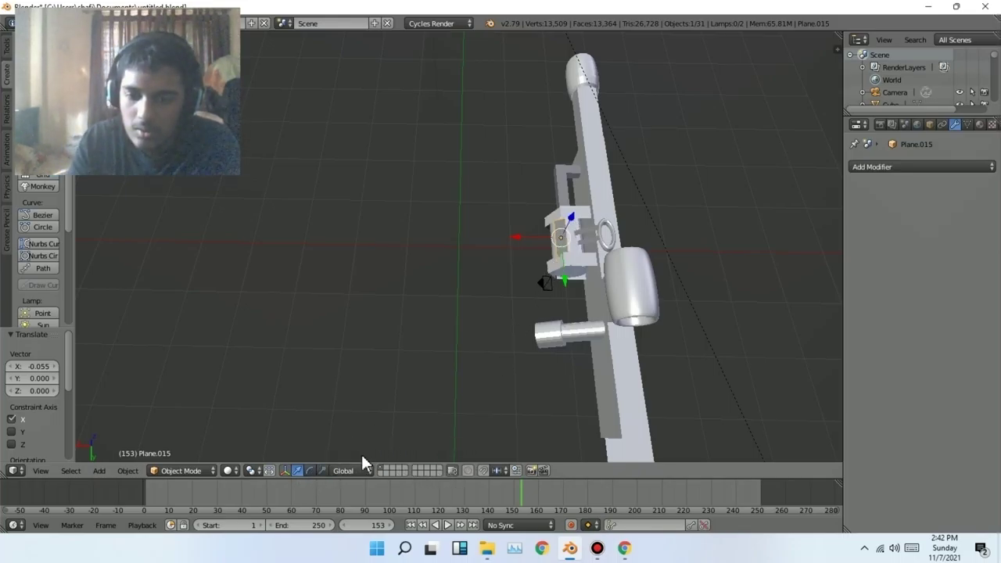
Rotate the plane about the X axis by 7.06° and back by -5.8° to match the canister's tilt
{"action": "left_click", "coordinate": [309, 470]}
{"action": "mouse_move", "coordinate": [575, 261]}
{"action": "left_mouse_down"}
{"action": "mouse_move", "coordinate": [573, 252]}
{"action": "mouse_move", "coordinate": [575, 268]}
{"action": "left_mouse_up"}
{"action": "middle_click_drag", "start_coordinate": [454, 309], "coordinate": [566, 321]}
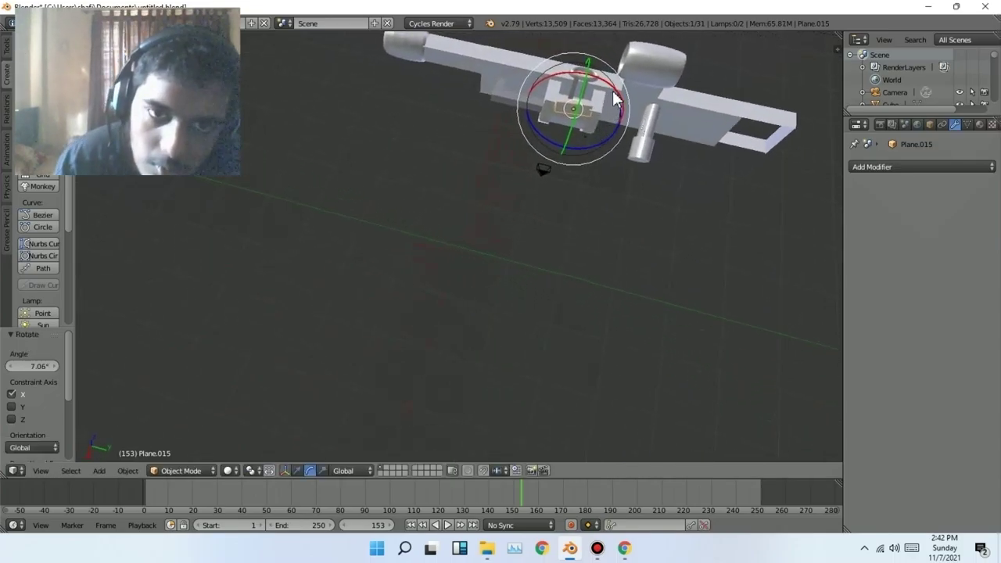
{"action": "key", "text": "r"}
{"action": "key", "text": "x"}
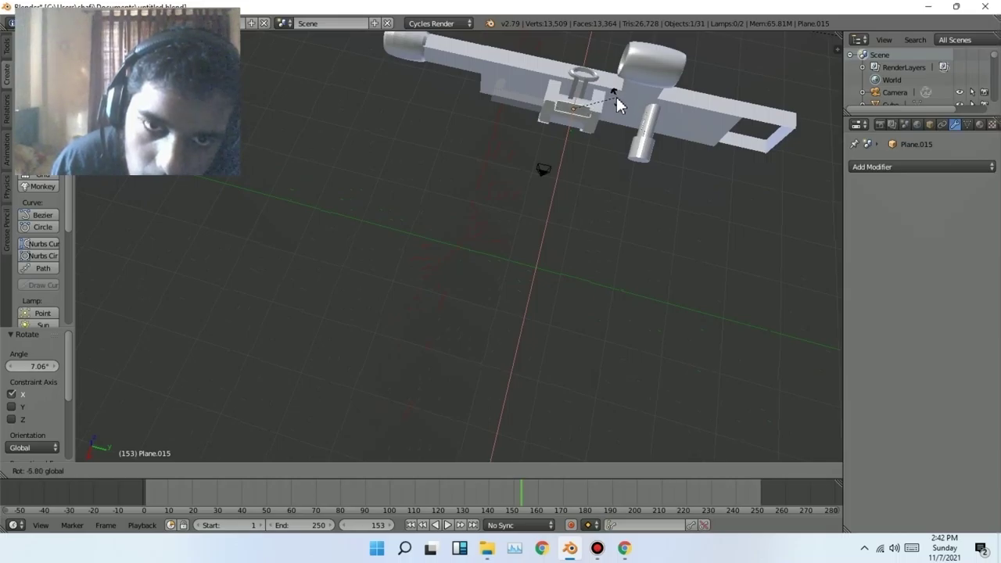
{"action": "left_click", "coordinate": [618, 106]}
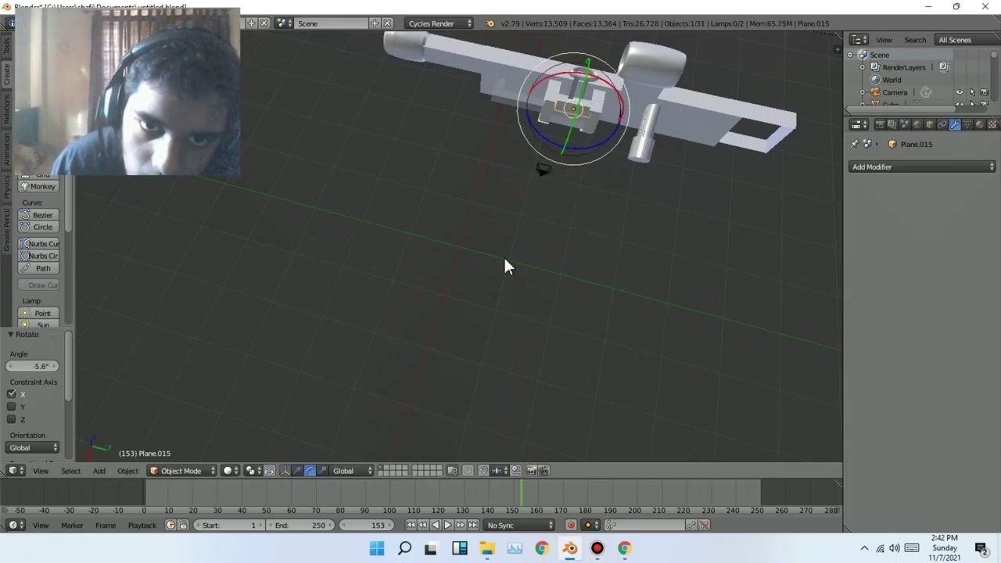
Shift the plane by -0.023 along the Y axis to seat it against the canister
{"action": "left_click", "coordinate": [296, 469]}
{"action": "left_click_drag", "start_coordinate": [620, 119], "coordinate": [619, 116]}
{"action": "middle_click_drag", "start_coordinate": [571, 241], "coordinate": [458, 207]}
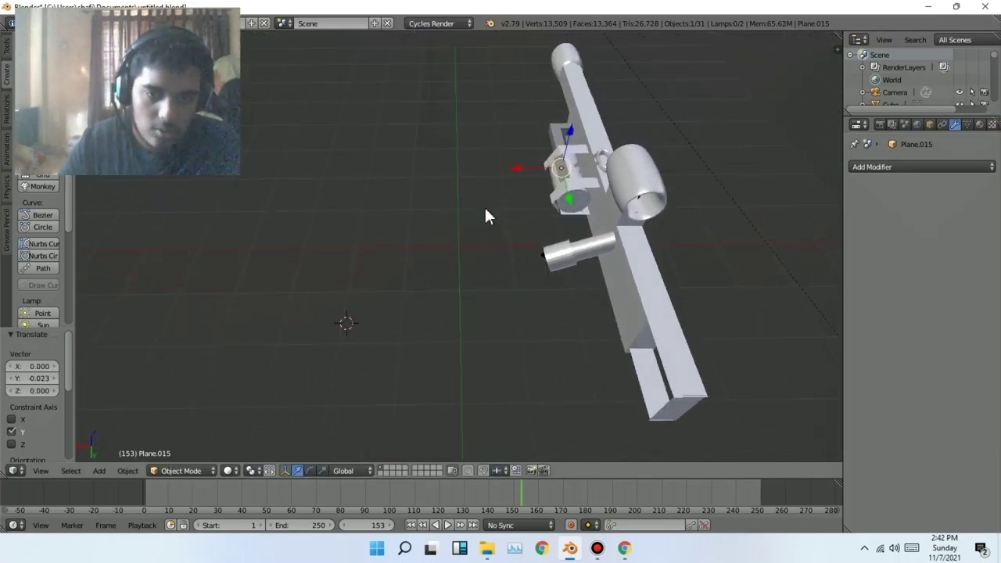
{"action": "left_click", "coordinate": [518, 176]}
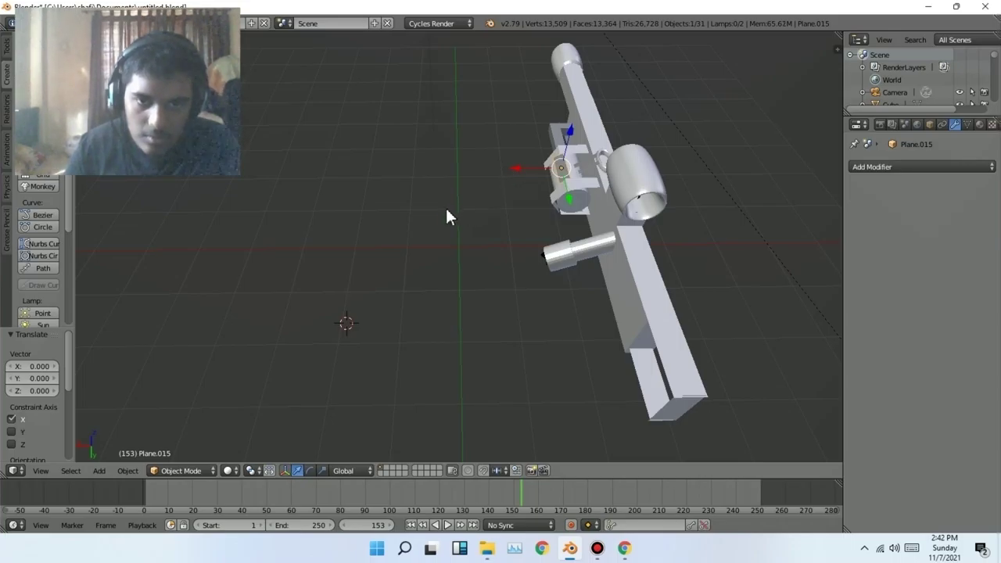
Divide the plane into 16 faces with a Subdivision Surface modifier of the Simple type and apply the modifier
{"action": "left_click", "coordinate": [917, 168]}
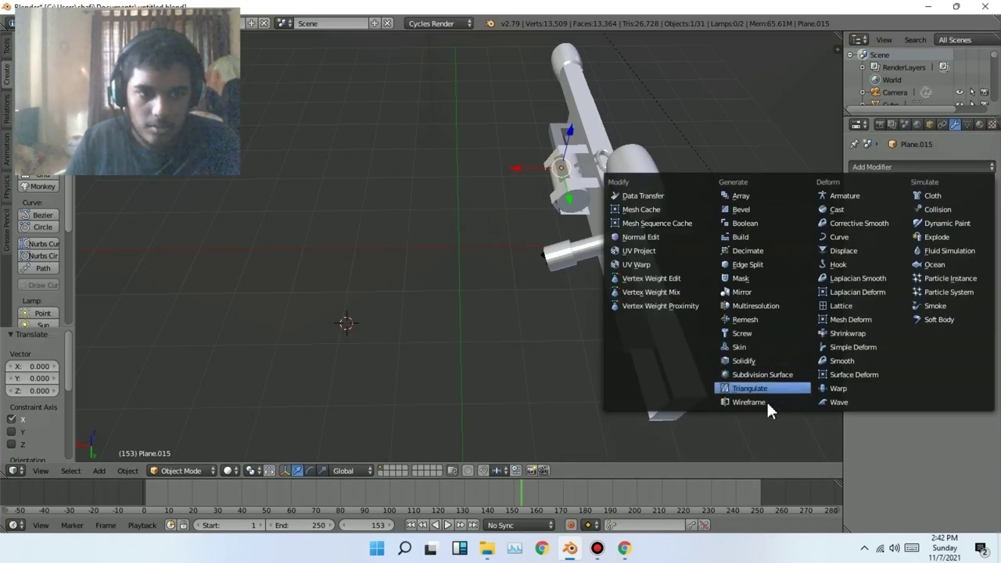
{"action": "left_click", "coordinate": [769, 374]}
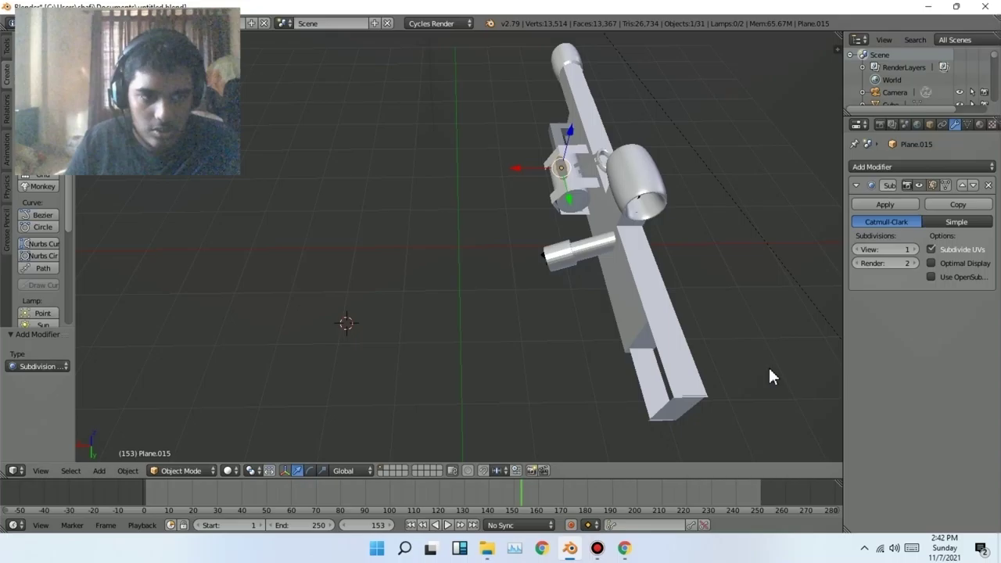
{"action": "left_click", "coordinate": [953, 225]}
{"action": "left_click", "coordinate": [891, 202]}
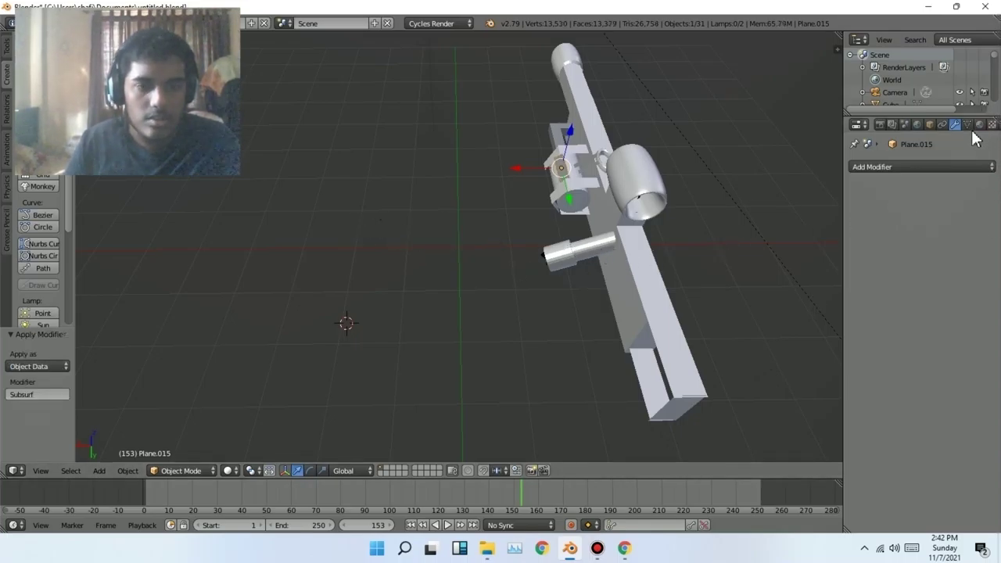
Enter Edit Mode and unwrap the plane's subdivided mesh
{"action": "left_click", "coordinate": [205, 469]}
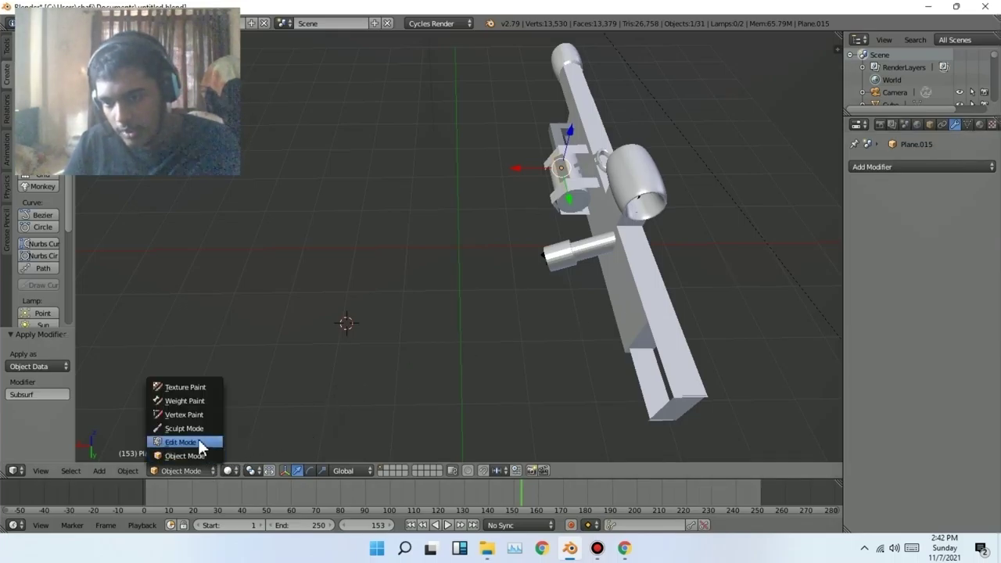
{"action": "left_click", "coordinate": [201, 445]}
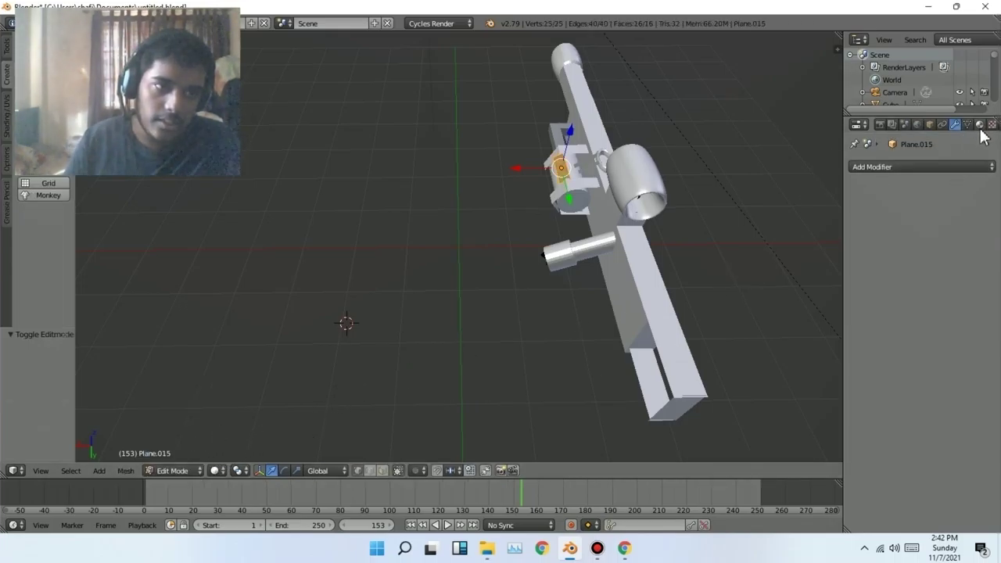
{"action": "key", "text": "u"}
{"action": "left_click", "coordinate": [248, 236]}
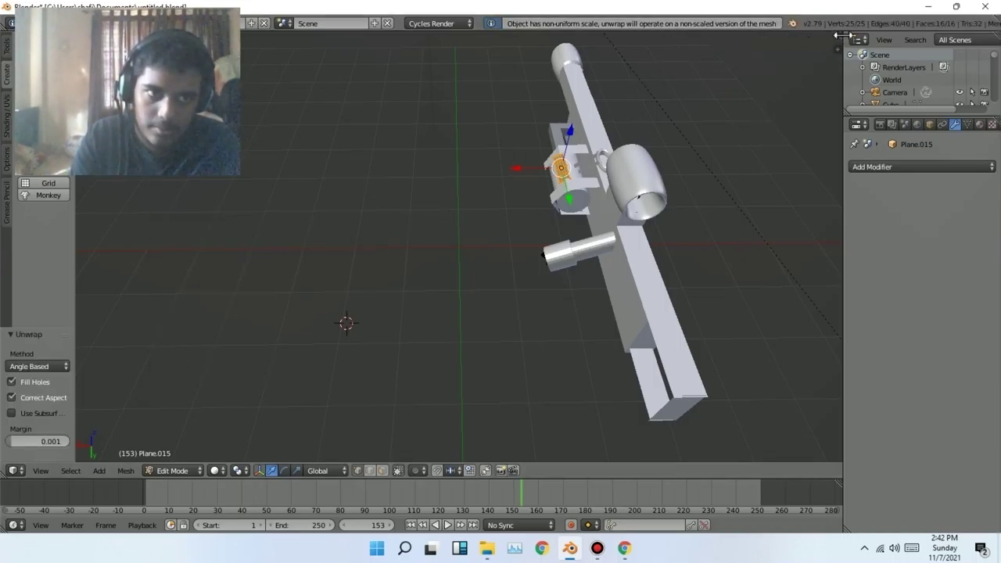
Split the 3D view into two side-by-side areas and add a new material to the plane
{"action": "left_click_drag", "start_coordinate": [841, 36], "coordinate": [407, 128]}
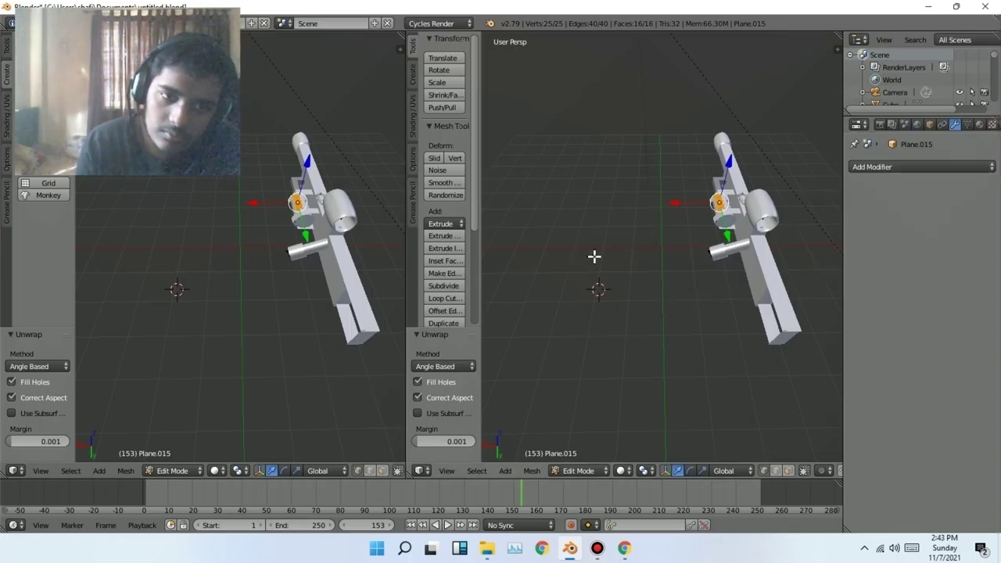
{"action": "left_click", "coordinate": [980, 125]}
{"action": "left_click", "coordinate": [907, 223]}
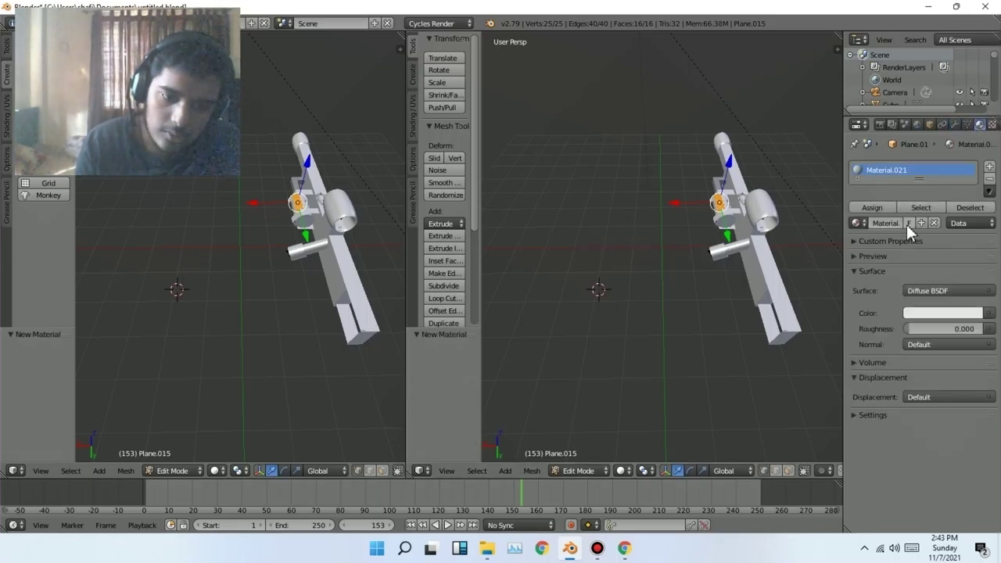
Turn the second view into a UV/Image Editor and load "ammo system bracket holder texture.jpeg" from the C: drive under the plane's UVs
{"action": "left_click", "coordinate": [423, 469]}
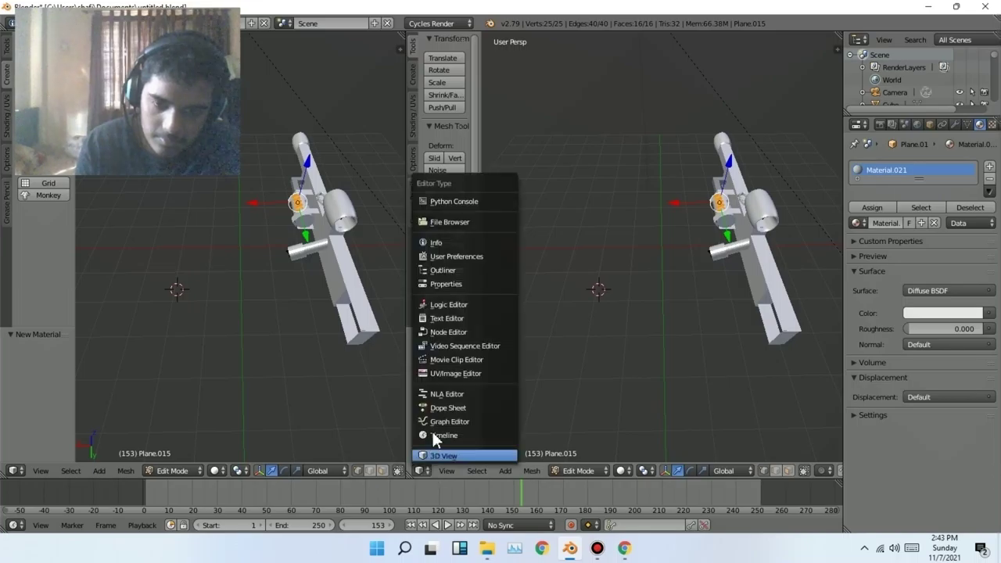
{"action": "left_click", "coordinate": [448, 368]}
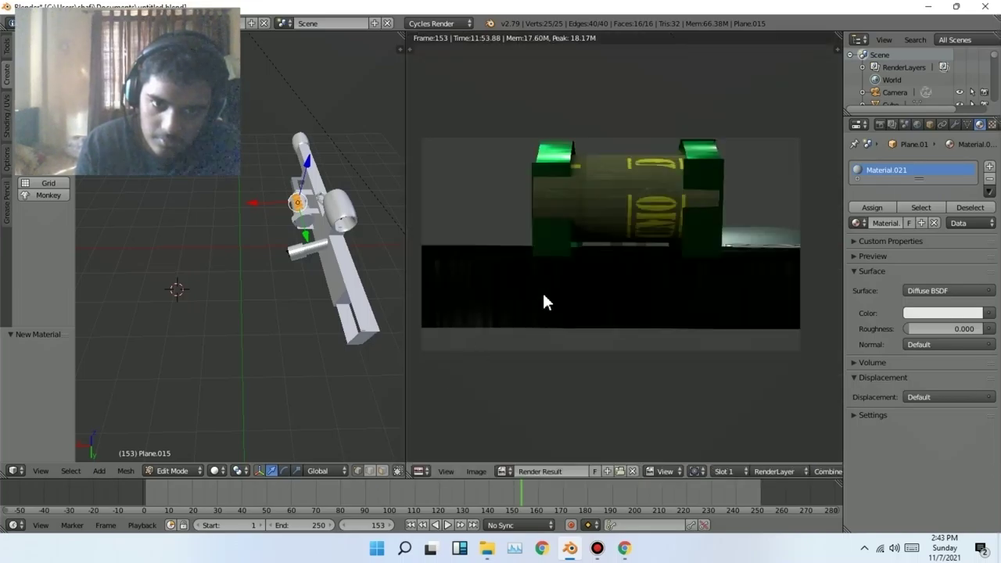
{"action": "left_click", "coordinate": [616, 467]}
{"action": "left_click", "coordinate": [36, 266]}
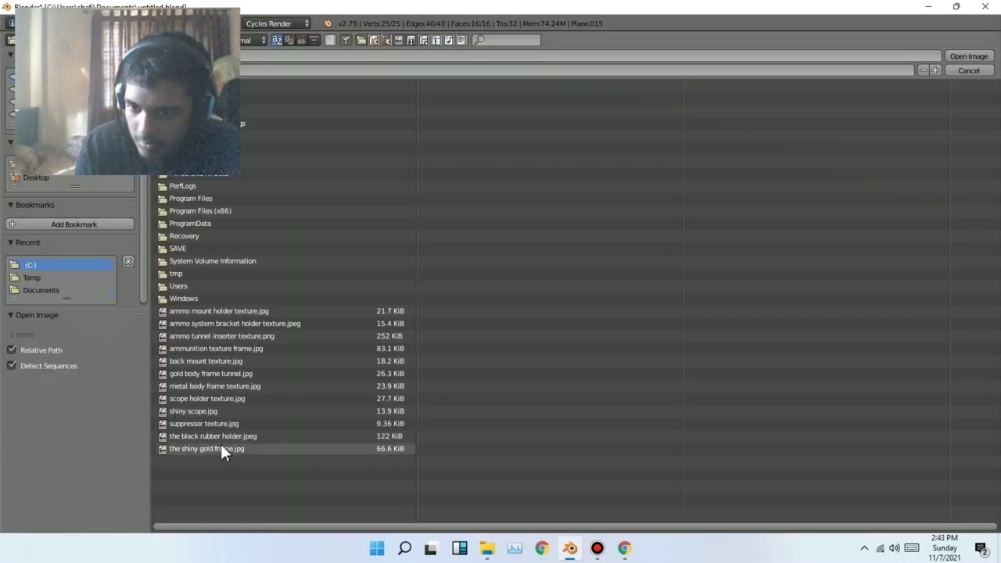
{"action": "double_click", "coordinate": [260, 325]}
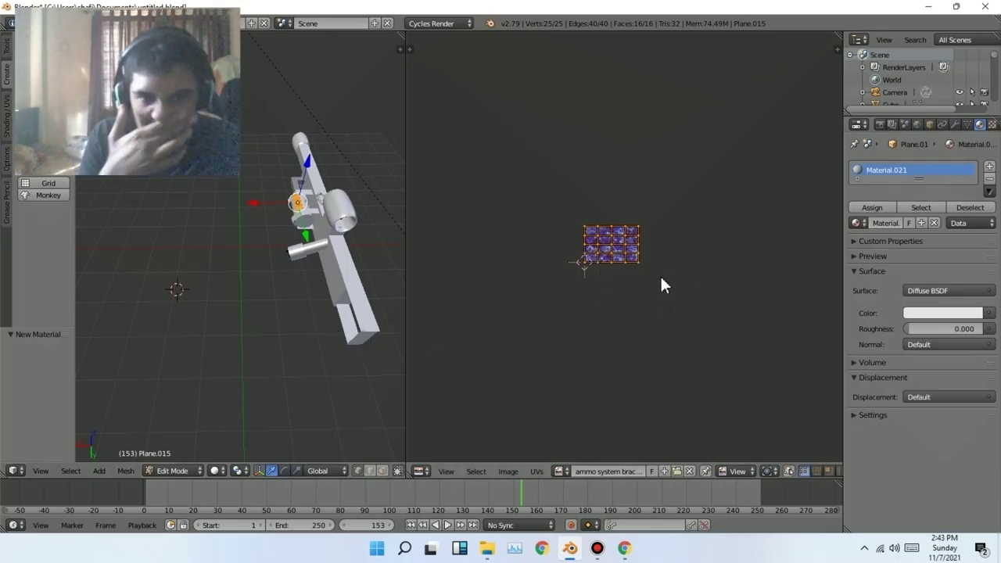
{"action": "scroll", "coordinate": [627, 279], "scroll_direction": "up", "scroll_amount": 5}
{"action": "middle_click_drag", "start_coordinate": [550, 328], "coordinate": [594, 368]}
{"action": "scroll", "coordinate": [576, 333], "scroll_direction": "up", "scroll_amount": 3}
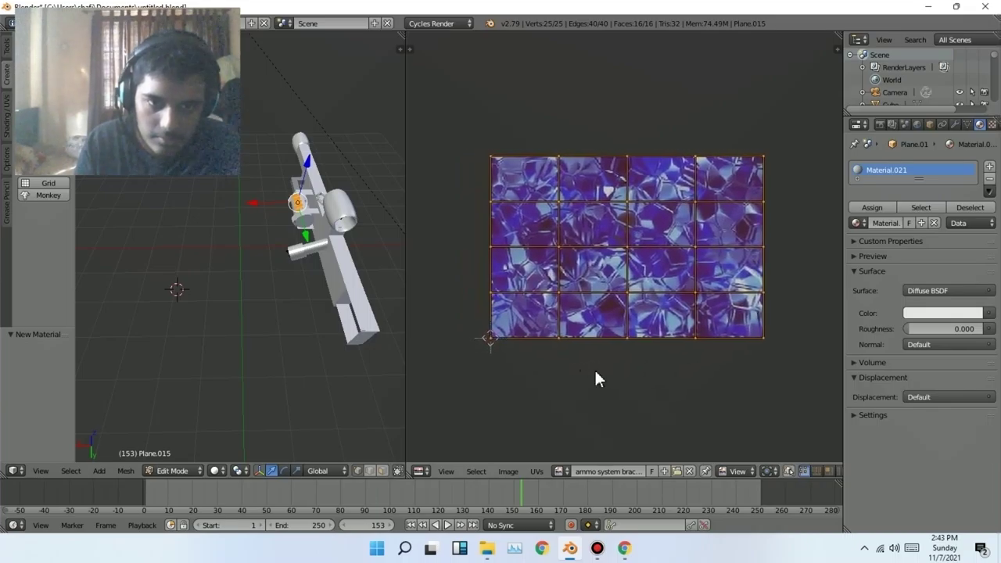
{"action": "scroll", "coordinate": [594, 368], "scroll_direction": "up", "scroll_amount": 2}
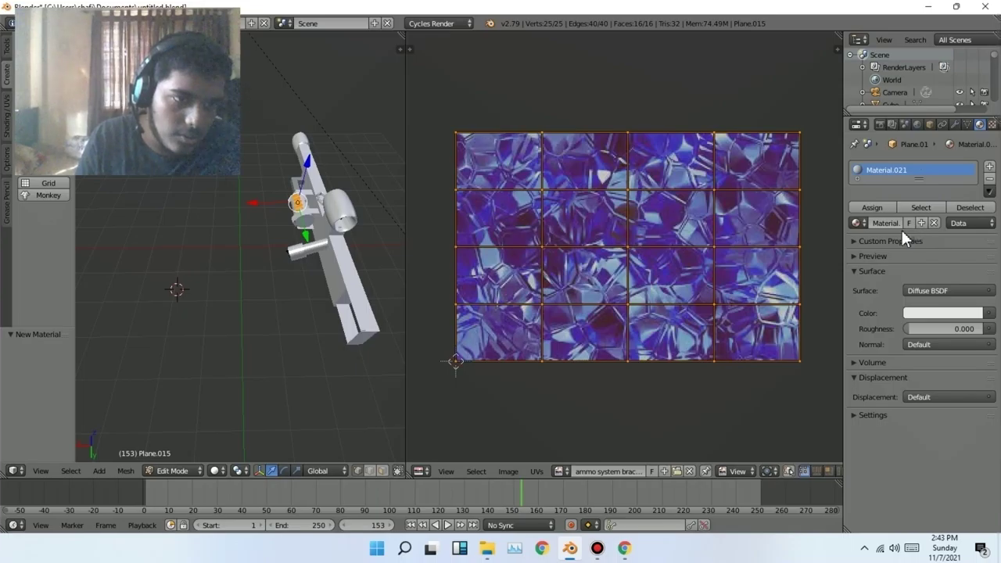
Set the new material's surface to Glossy BSDF and its color source to Image Texture
{"action": "left_click", "coordinate": [974, 291]}
{"action": "left_click", "coordinate": [874, 104]}
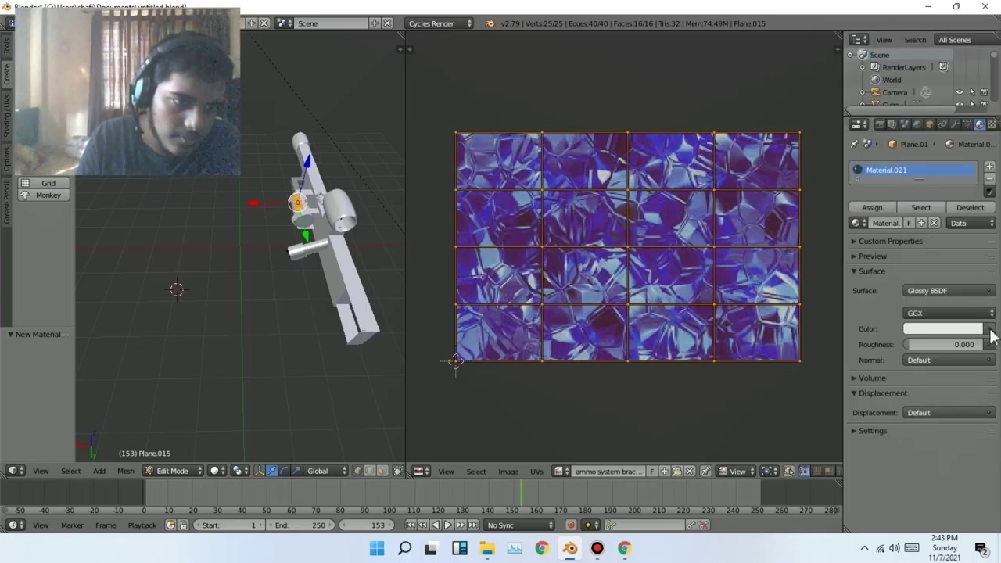
{"action": "left_click", "coordinate": [990, 329]}
{"action": "left_click", "coordinate": [756, 218]}
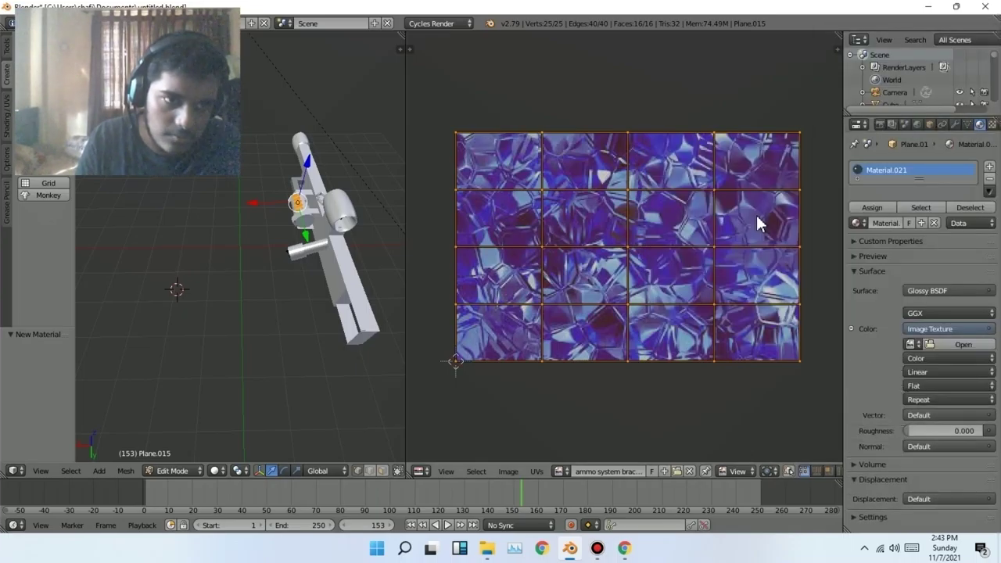
Use "ammo system bracket holder texture.jpeg" as the material's color image and set the roughness to 0.241
{"action": "left_click", "coordinate": [950, 343]}
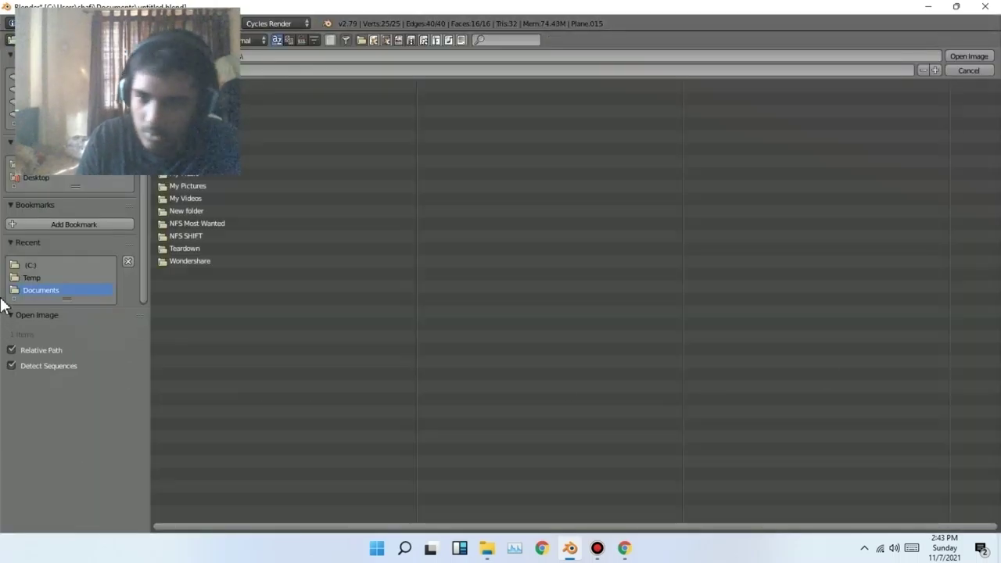
{"action": "left_click", "coordinate": [31, 265]}
{"action": "double_click", "coordinate": [235, 323]}
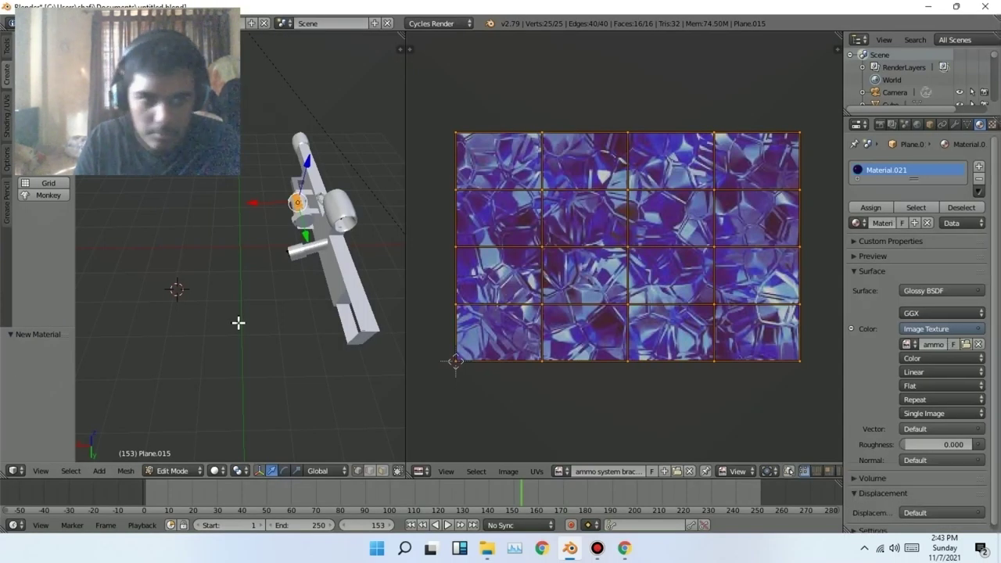
{"action": "left_click_drag", "start_coordinate": [911, 442], "coordinate": [923, 442]}
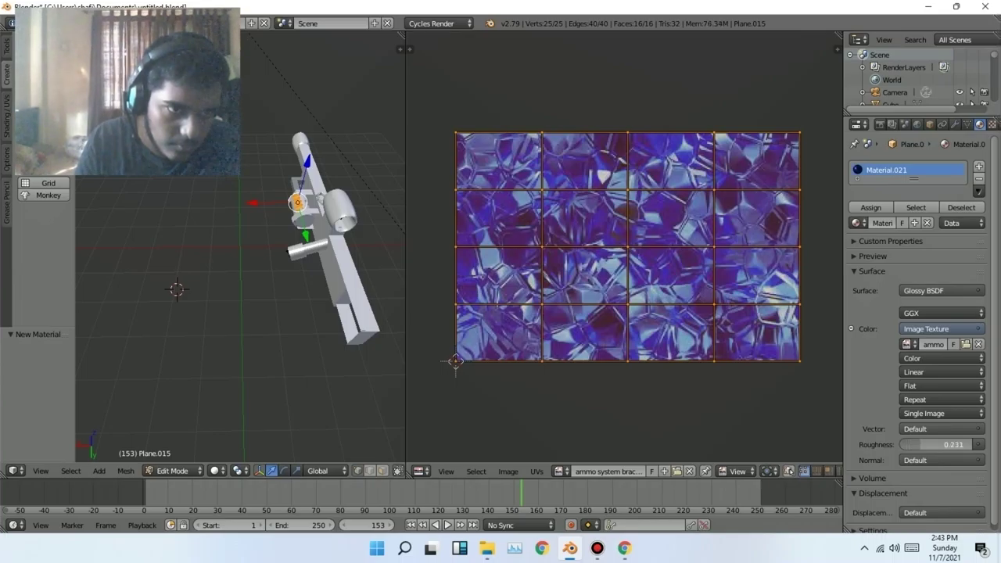
{"action": "left_click_drag", "start_coordinate": [924, 442], "coordinate": [920, 443]}
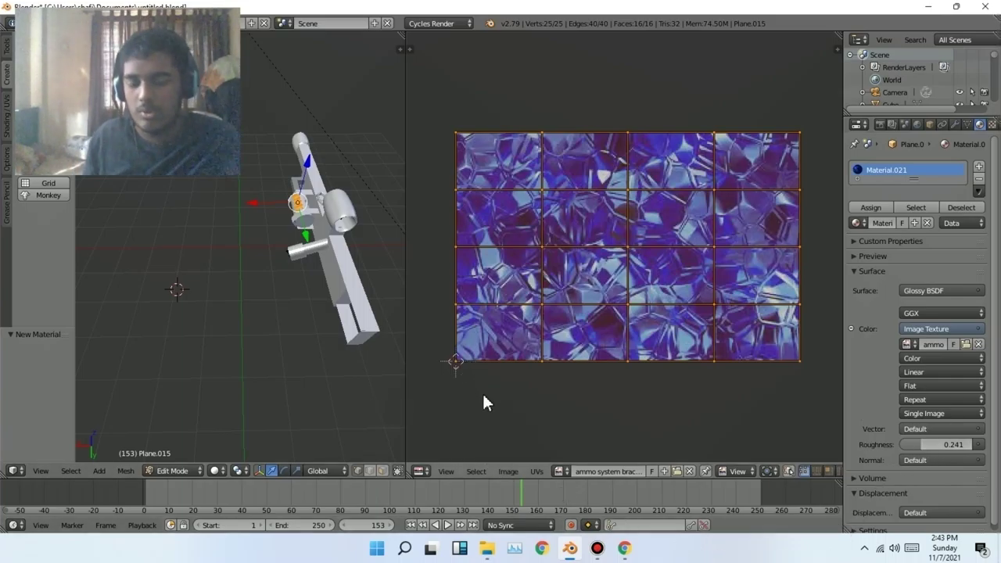
Return to Object Mode and select the scene camera near the gun
{"action": "middle_click_drag", "start_coordinate": [402, 377], "coordinate": [317, 335]}
{"action": "scroll", "coordinate": [329, 326], "scroll_direction": "up", "scroll_amount": 3}
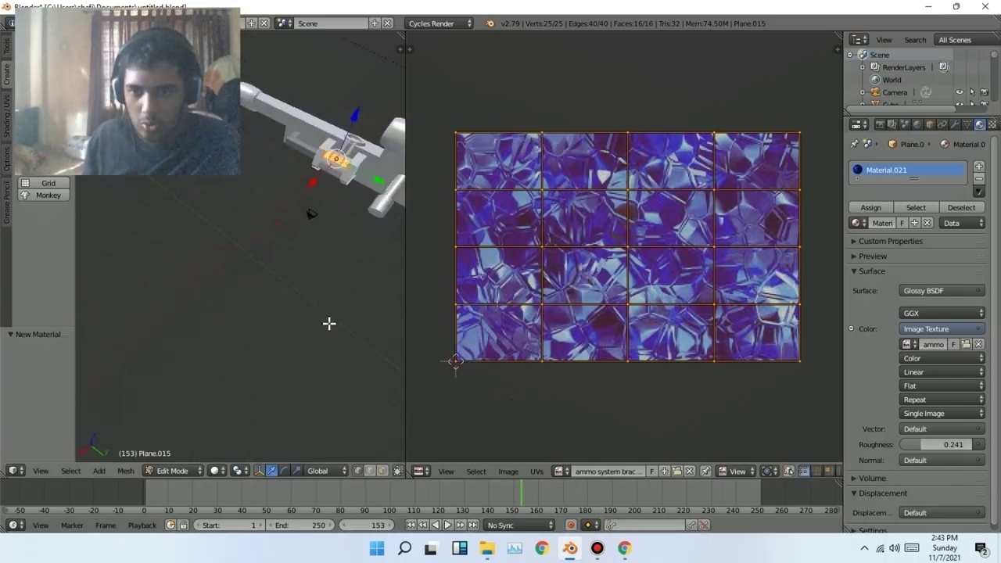
{"action": "left_click", "coordinate": [168, 470]}
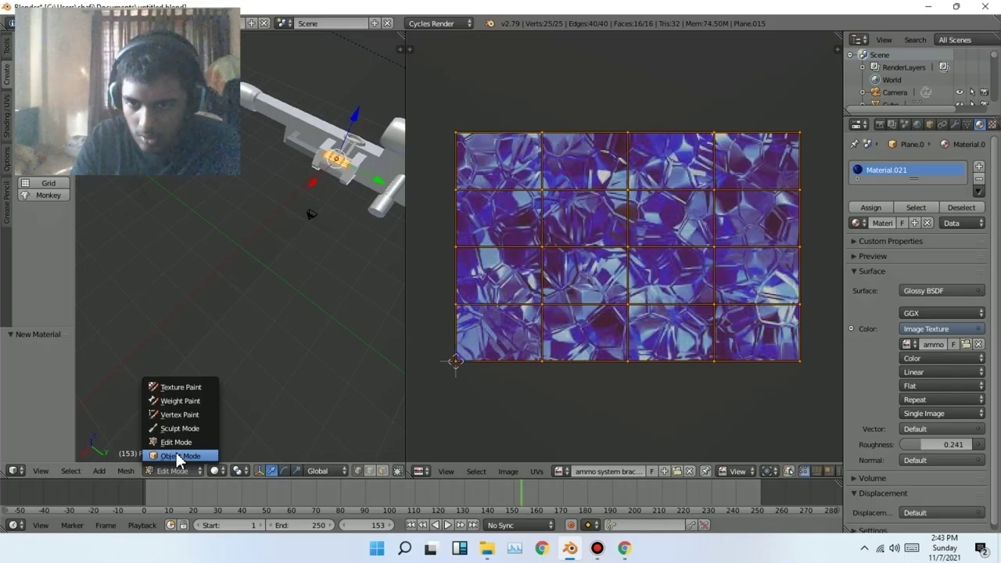
{"action": "left_click", "coordinate": [176, 453]}
{"action": "right_click", "coordinate": [309, 217]}
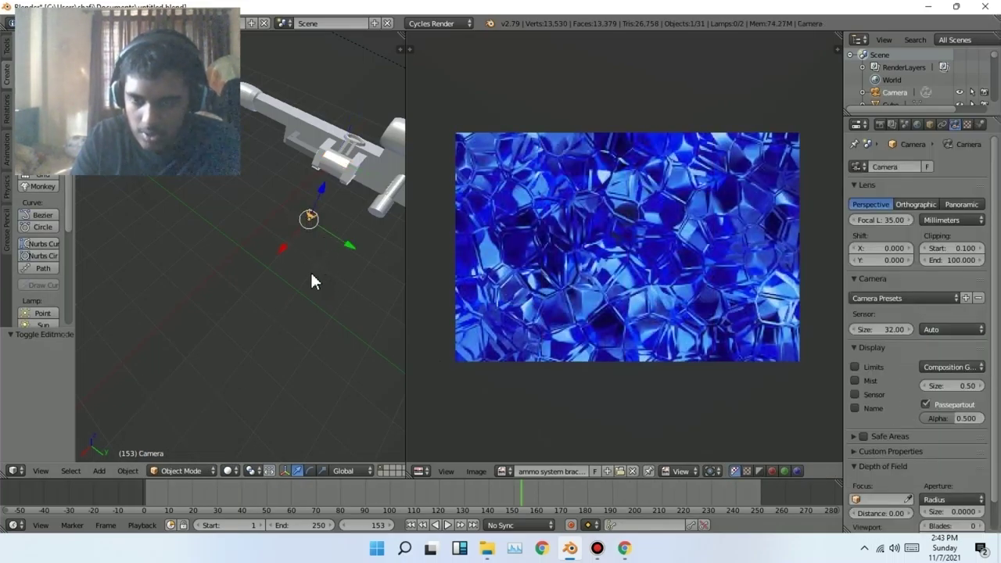
Fly the camera in close so its frame covers the canister and the brackets on both sides
{"action": "key", "text": "KP_0"}
{"action": "key", "text": "shift+f"}
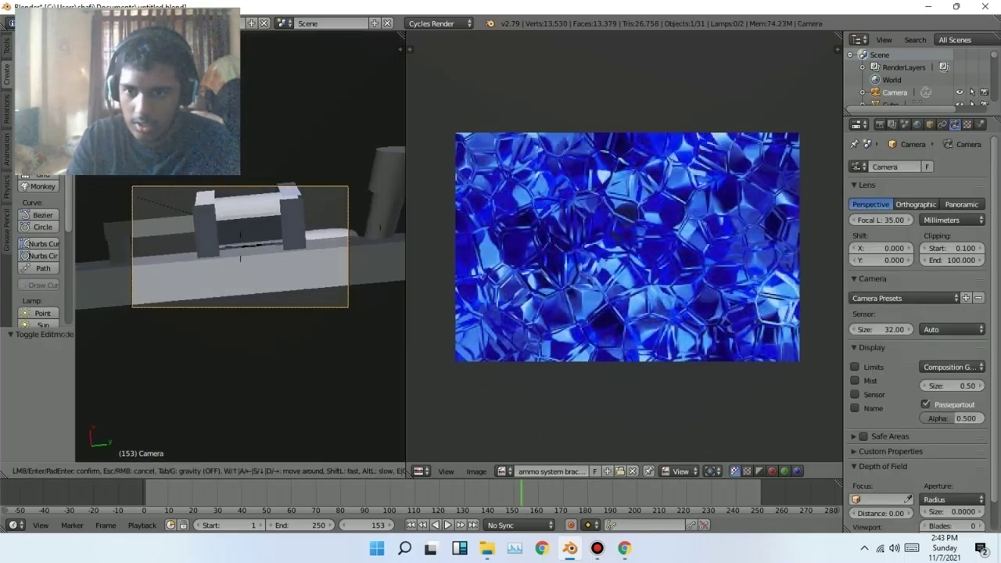
{"action": "mouse_move", "coordinate": [240, 246]}
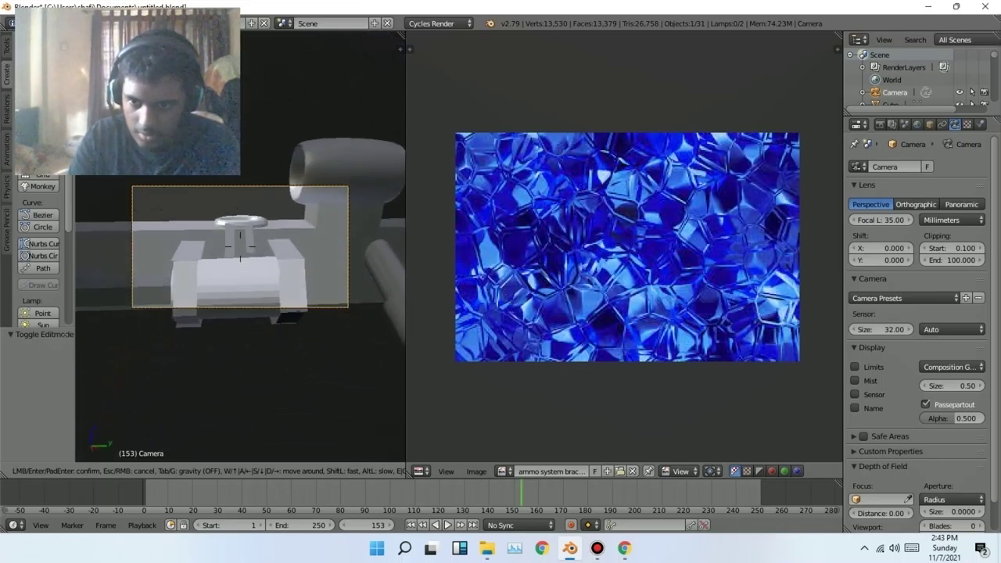
{"action": "key", "text": "w"}
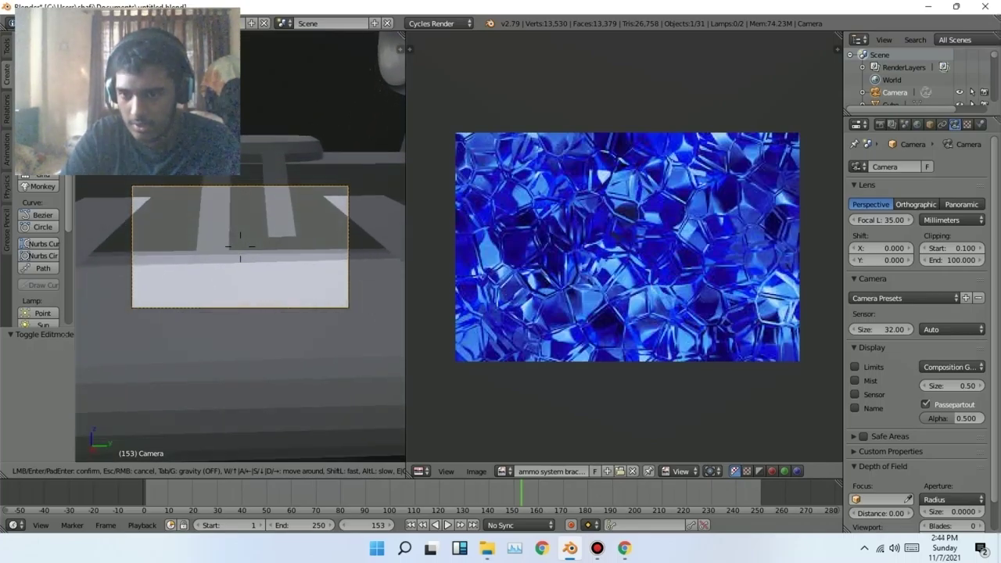
{"action": "key", "text": "s"}
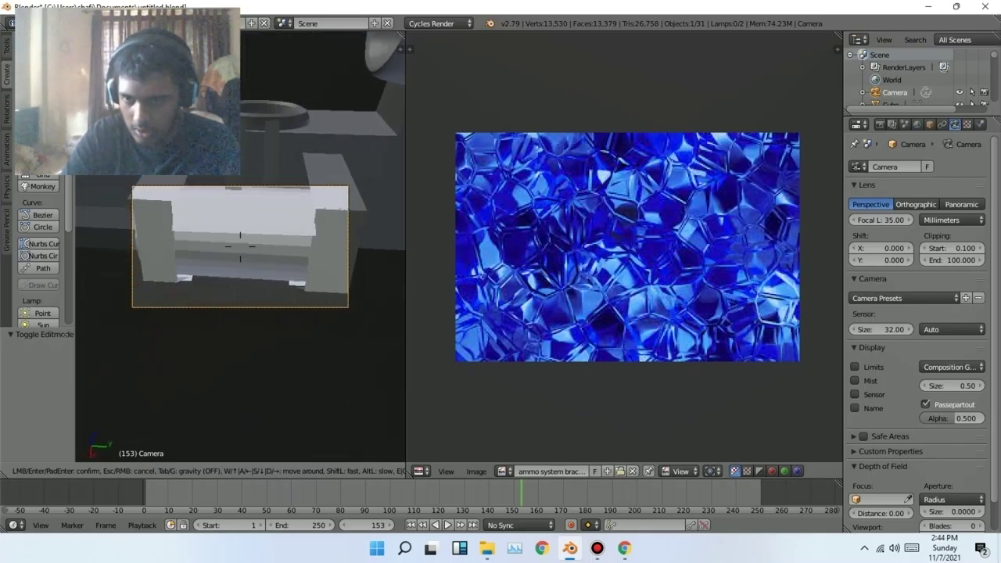
{"action": "left_click", "coordinate": [240, 247]}
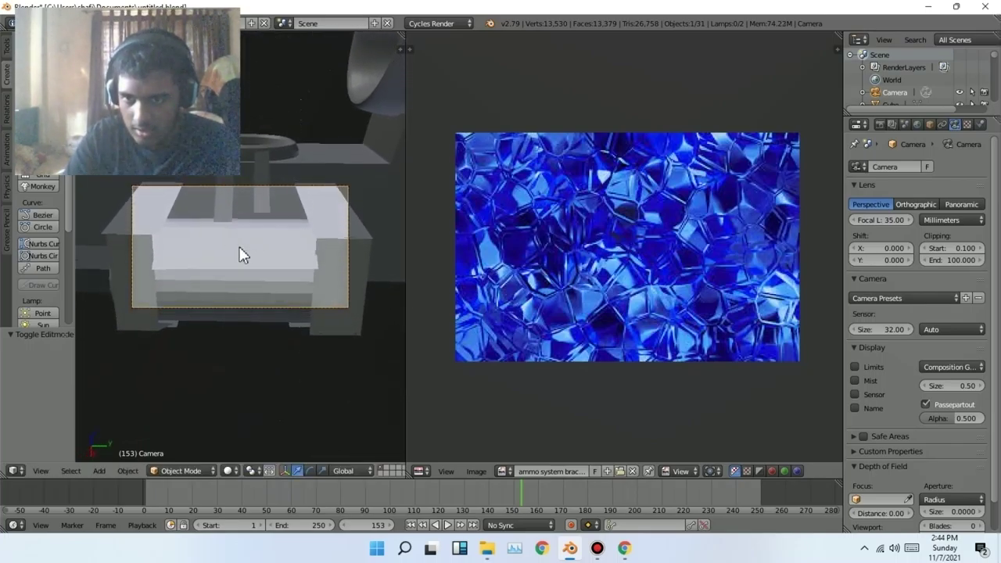
Leave the camera view, select the thin strip Plane.011 beside the ring, and rotate it -1.64° about the global Y axis
{"action": "key", "text": "KP_0"}
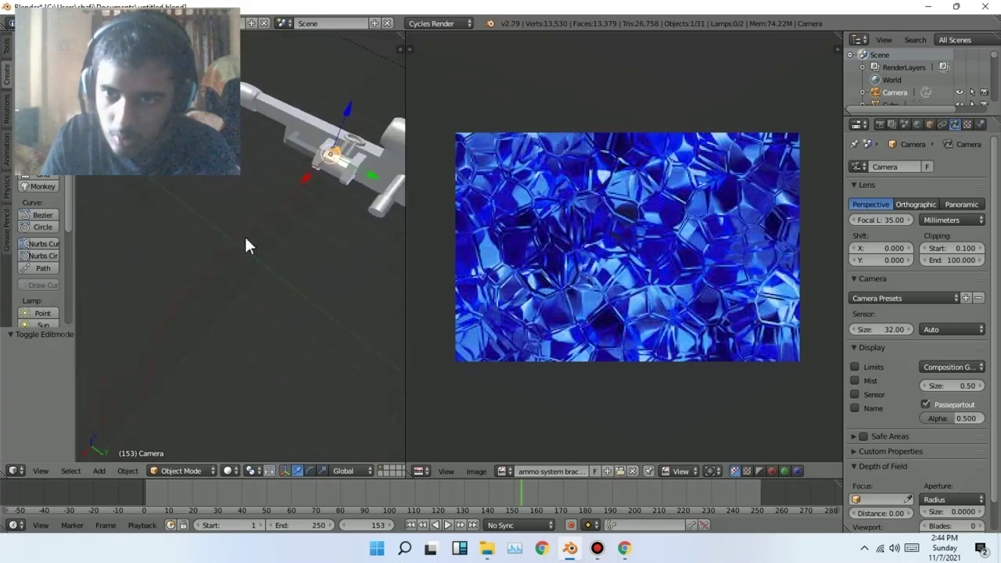
{"action": "middle_click_drag", "start_coordinate": [289, 250], "coordinate": [226, 251]}
{"action": "scroll", "coordinate": [225, 270], "scroll_direction": "up", "scroll_amount": 8}
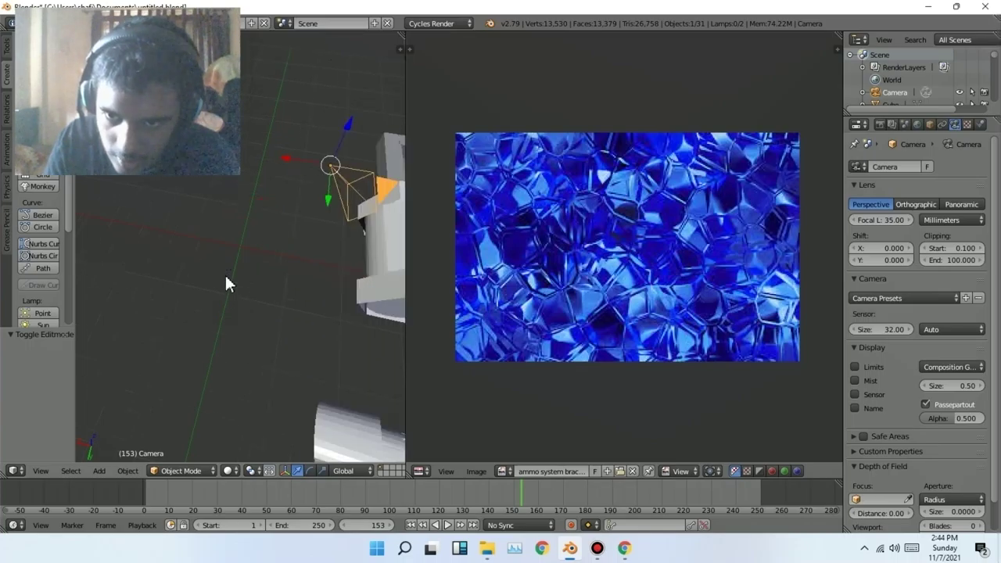
{"action": "scroll", "coordinate": [286, 286], "scroll_direction": "down", "scroll_amount": 6}
{"action": "mouse_move", "coordinate": [284, 284]}
{"action": "middle_mouse_down"}
{"action": "mouse_move", "coordinate": [253, 283]}
{"action": "mouse_move", "coordinate": [221, 256]}
{"action": "mouse_move", "coordinate": [274, 283]}
{"action": "middle_mouse_up"}
{"action": "scroll", "coordinate": [276, 276], "scroll_direction": "up", "scroll_amount": 6}
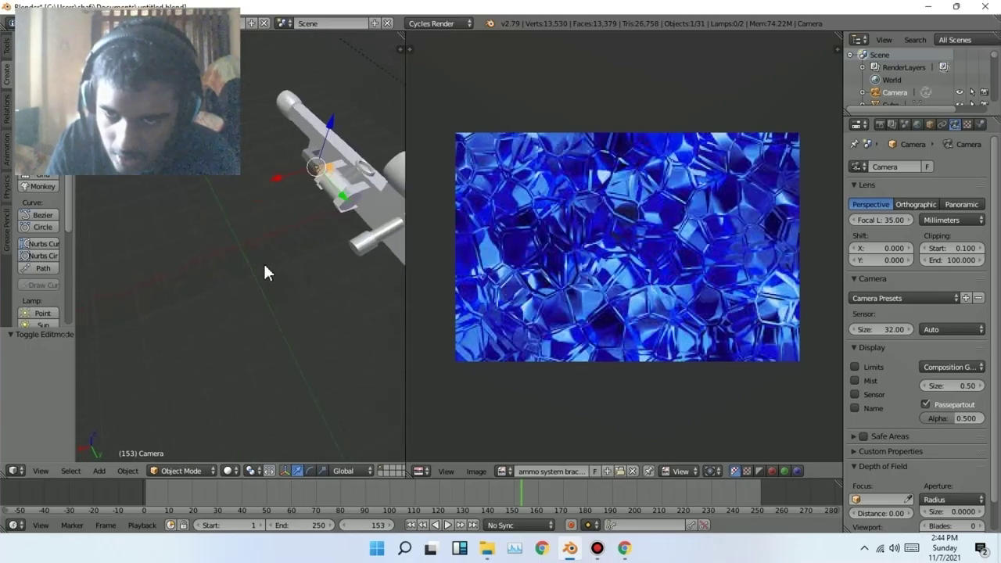
{"action": "middle_click_drag", "start_coordinate": [238, 275], "coordinate": [306, 287]}
{"action": "scroll", "coordinate": [196, 262], "scroll_direction": "down", "scroll_amount": 4}
{"action": "right_click", "coordinate": [346, 305]}
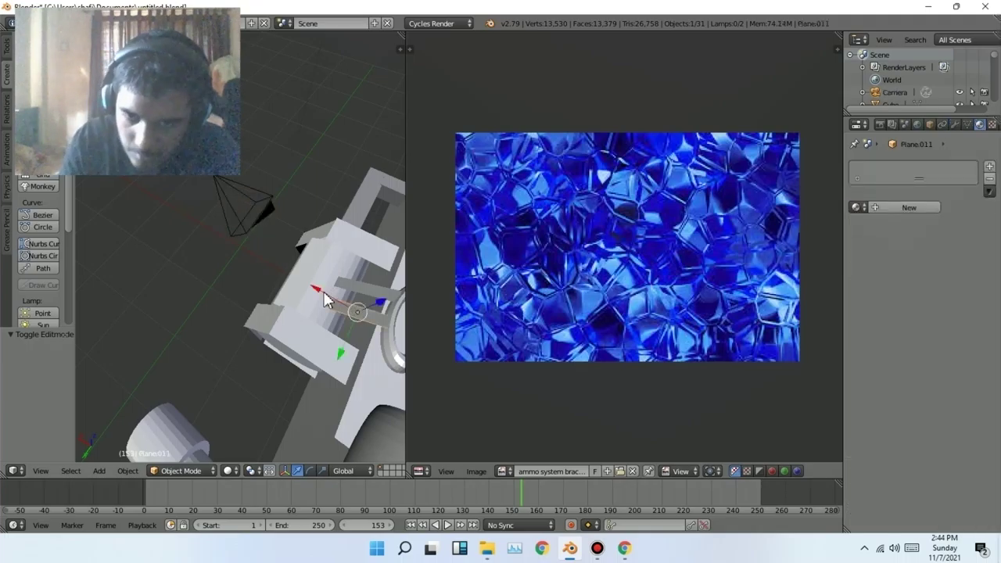
{"action": "middle_click_drag", "start_coordinate": [234, 308], "coordinate": [213, 273]}
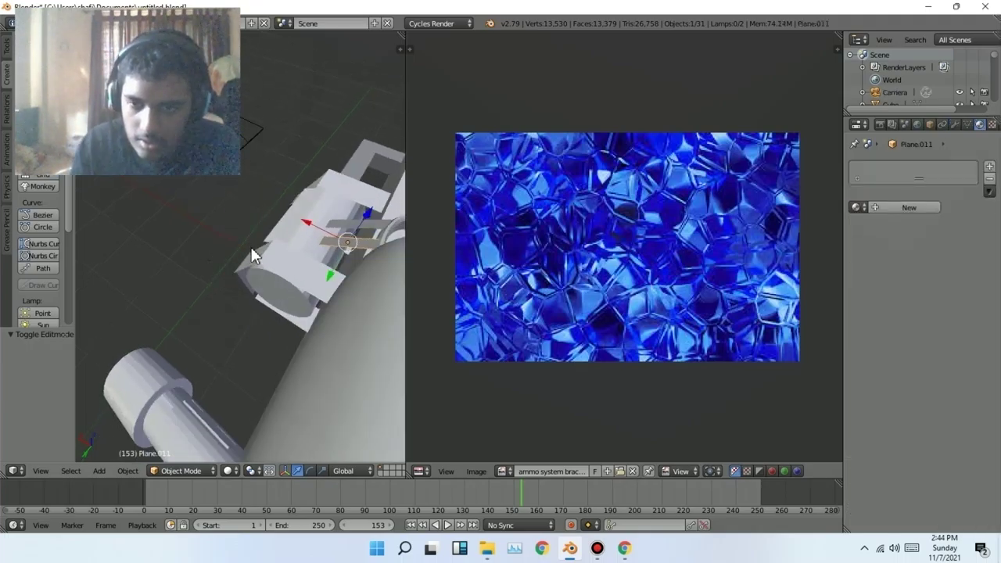
{"action": "left_click", "coordinate": [308, 471]}
{"action": "left_click_drag", "start_coordinate": [383, 217], "coordinate": [395, 230]}
{"action": "middle_click_drag", "start_coordinate": [281, 260], "coordinate": [201, 257]}
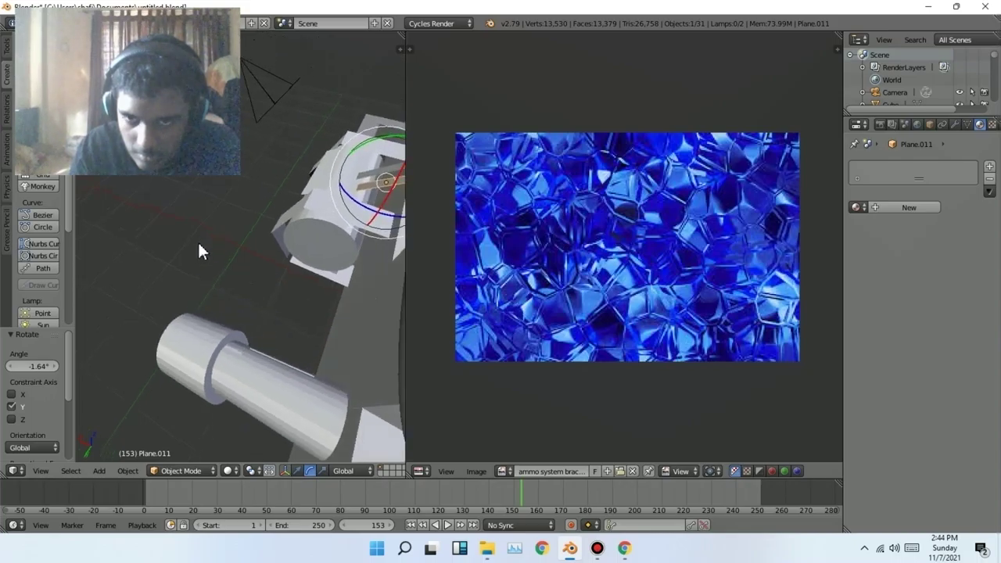
Scale Plane.011 along the global X axis by a factor of 1.112
{"action": "left_click", "coordinate": [320, 470]}
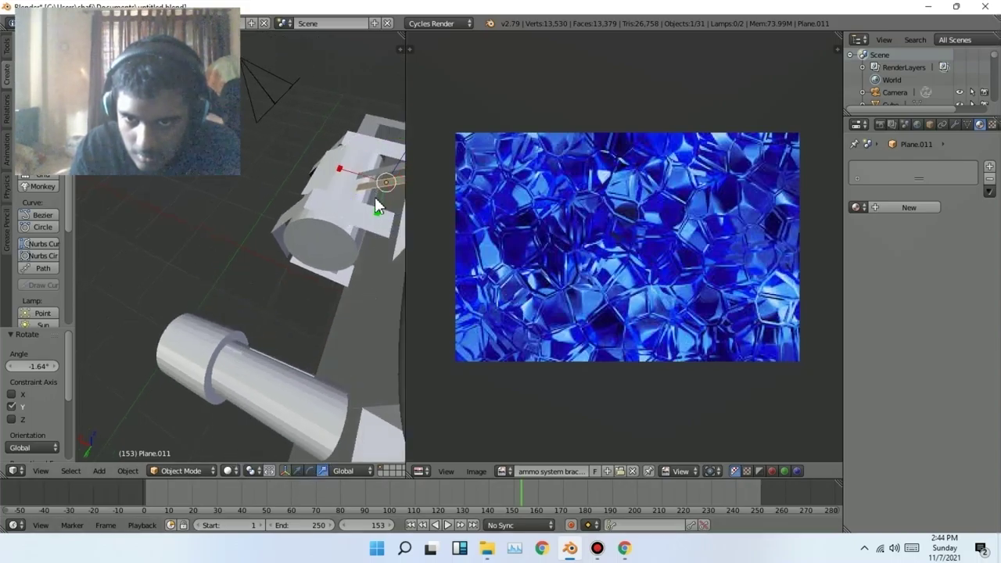
{"action": "left_click_drag", "start_coordinate": [353, 178], "coordinate": [343, 170]}
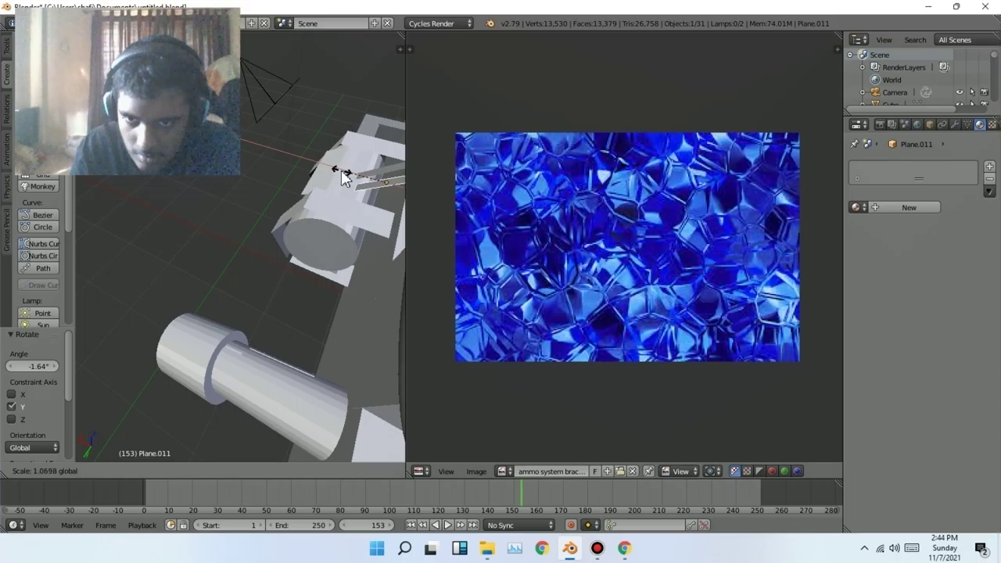
{"action": "scroll", "coordinate": [245, 205], "scroll_direction": "up", "scroll_amount": 3}
{"action": "middle_click_drag", "start_coordinate": [245, 207], "coordinate": [236, 216]}
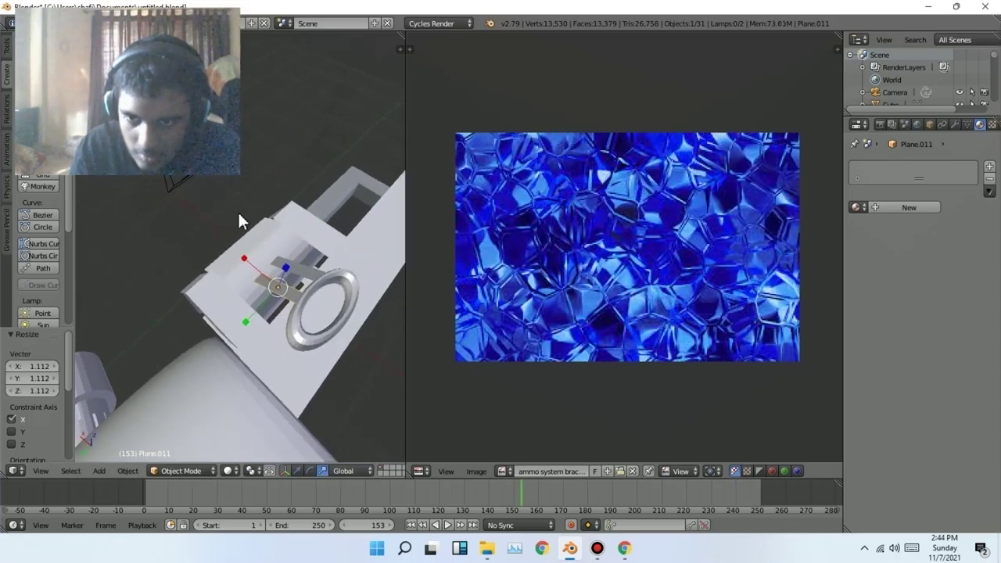
{"action": "left_click", "coordinate": [297, 470]}
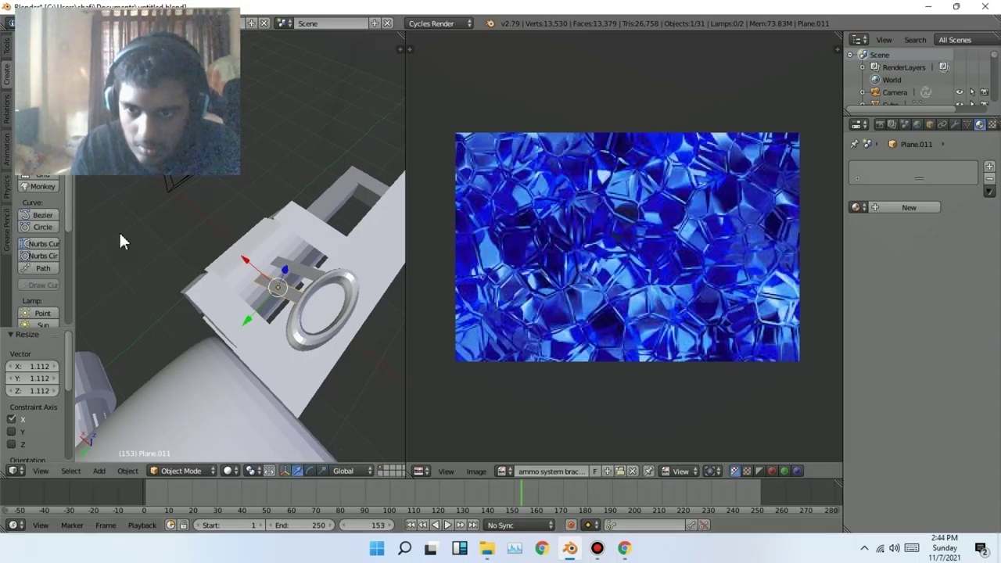
{"action": "middle_click_drag", "start_coordinate": [120, 234], "coordinate": [208, 179]}
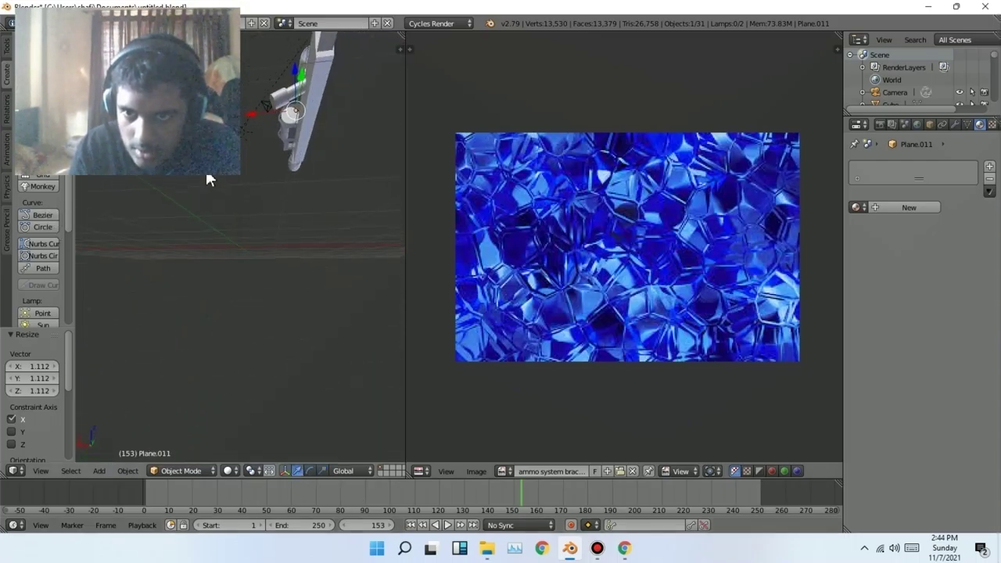
{"action": "left_click", "coordinate": [596, 547]}
{"action": "left_click", "coordinate": [923, 201]}
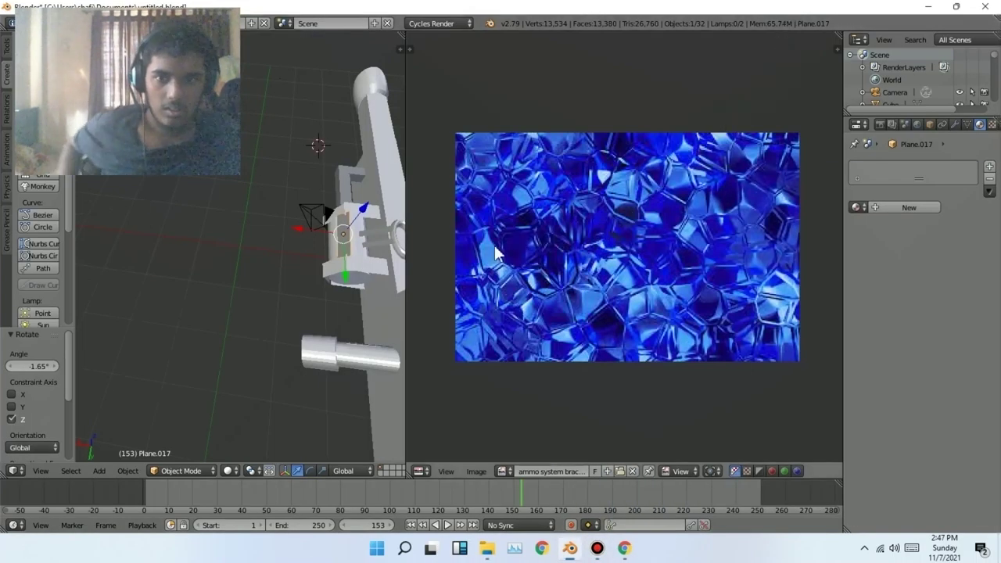
Enter Edit Mode on Plane.017 over the canister and add a new material to it
{"action": "left_click", "coordinate": [181, 470]}
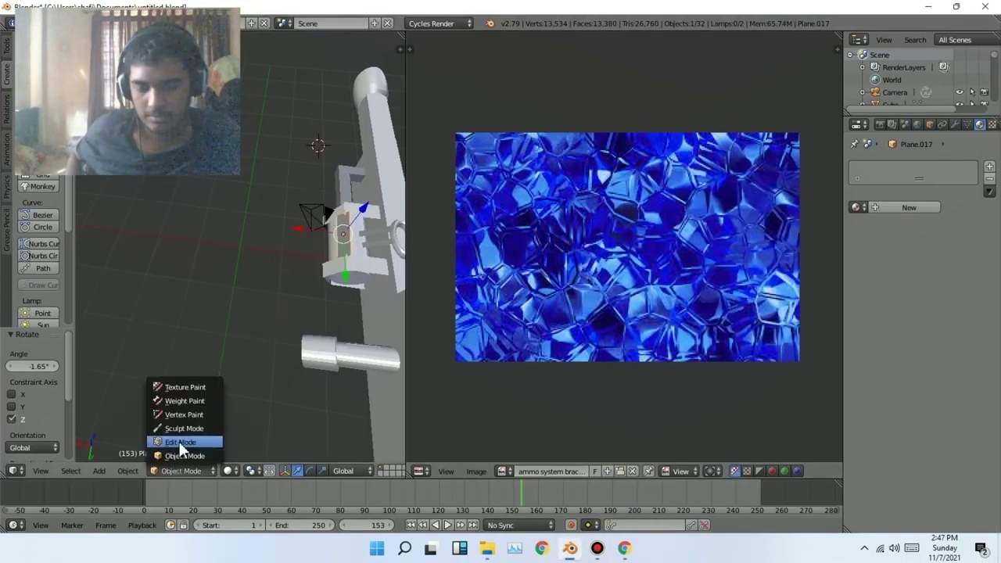
{"action": "left_click", "coordinate": [179, 441]}
{"action": "left_click", "coordinate": [915, 222]}
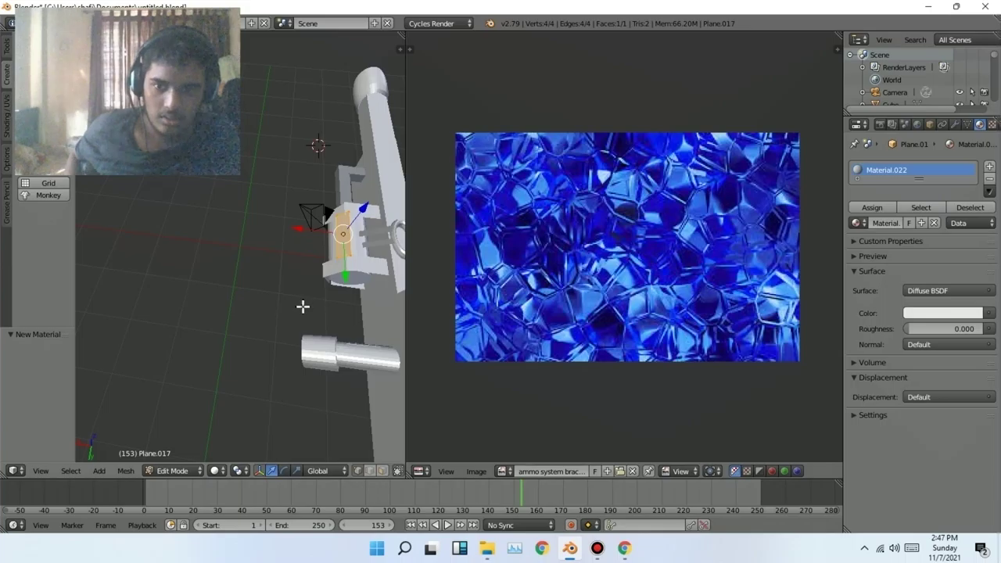
Set the surface of Plane.017's material to Glossy BSDF and its color source to Image Texture
{"action": "middle_click_drag", "start_coordinate": [303, 307], "coordinate": [456, 331]}
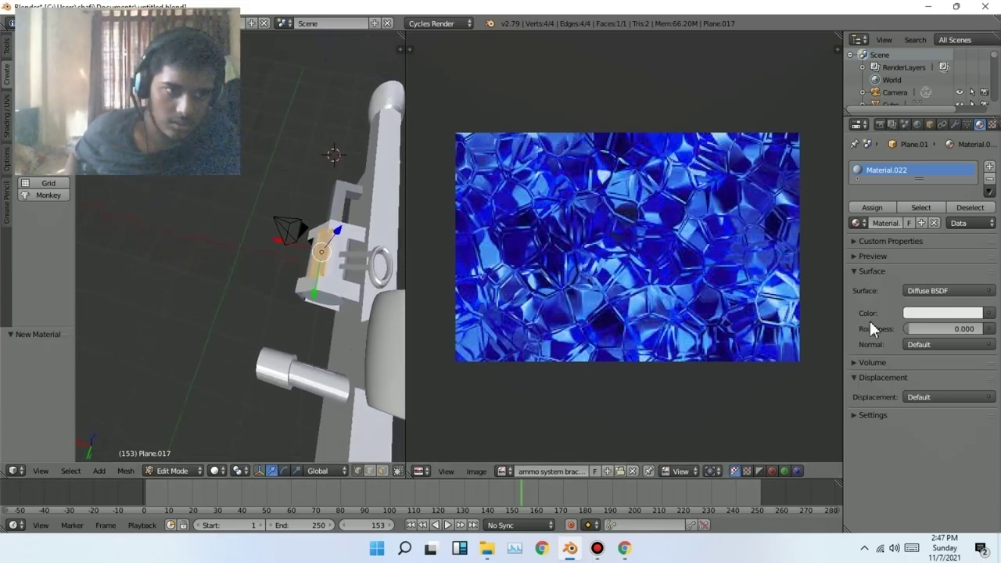
{"action": "left_click", "coordinate": [972, 294]}
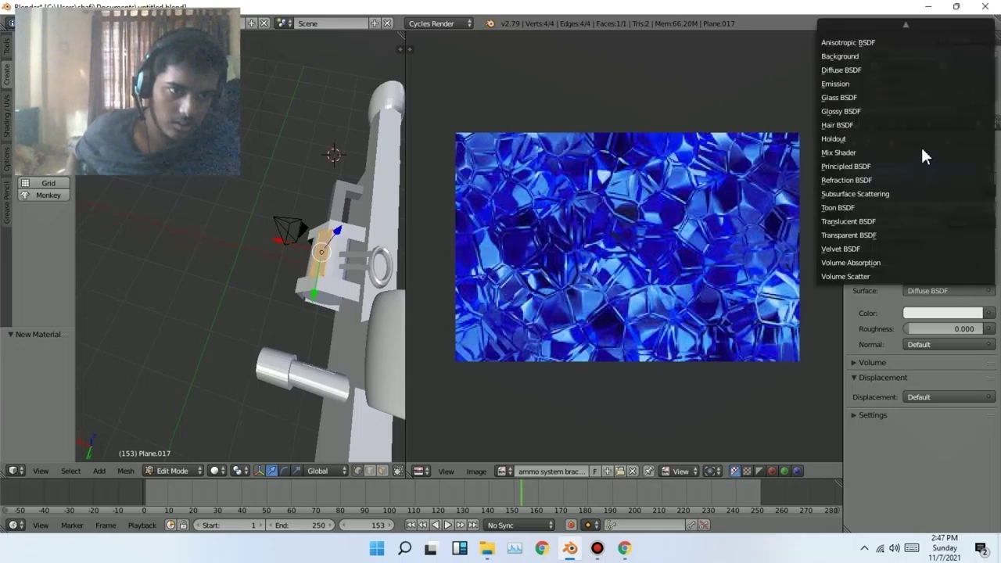
{"action": "left_click", "coordinate": [873, 97]}
{"action": "left_click", "coordinate": [955, 287]}
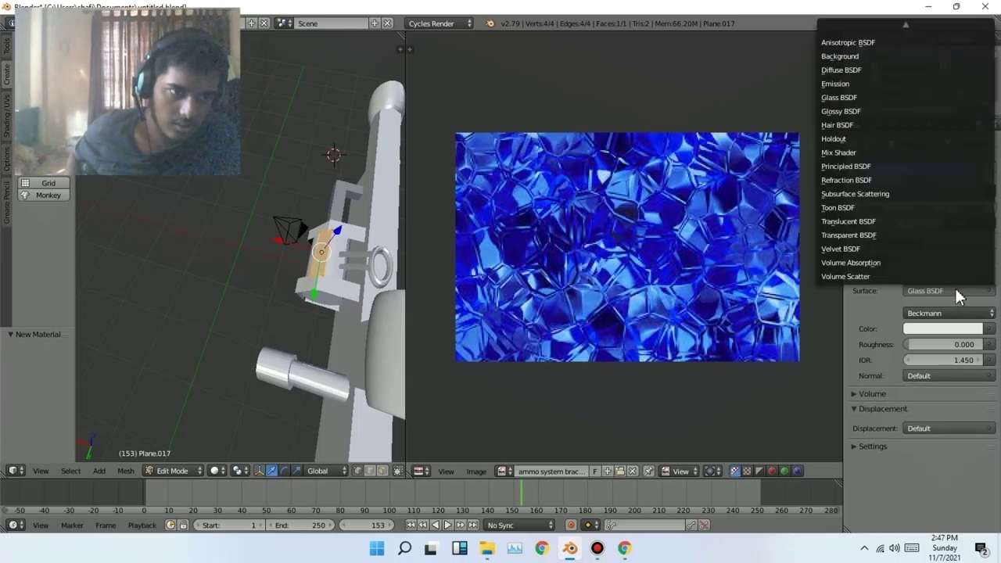
{"action": "left_click", "coordinate": [871, 113]}
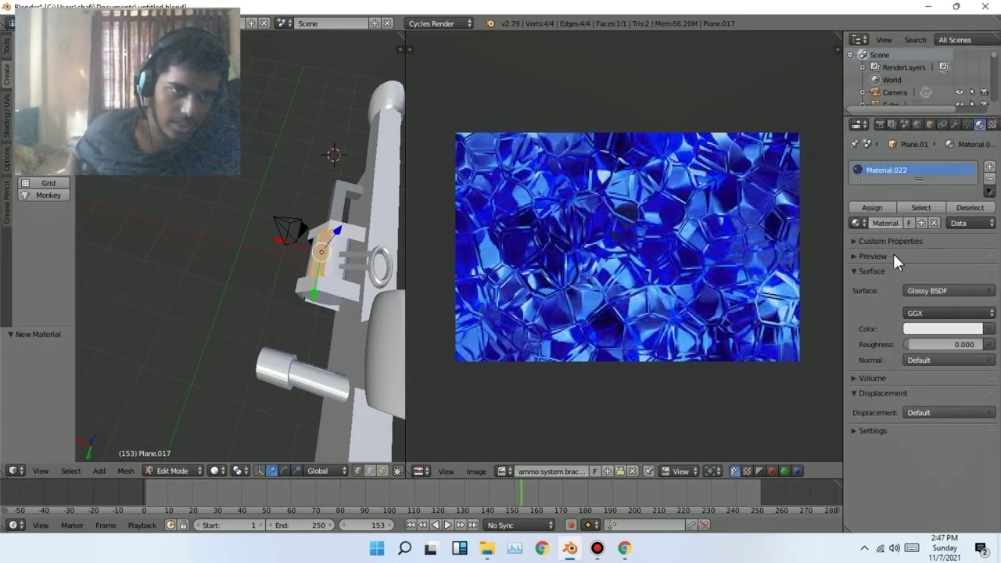
{"action": "left_click", "coordinate": [972, 319]}
{"action": "left_click", "coordinate": [989, 329]}
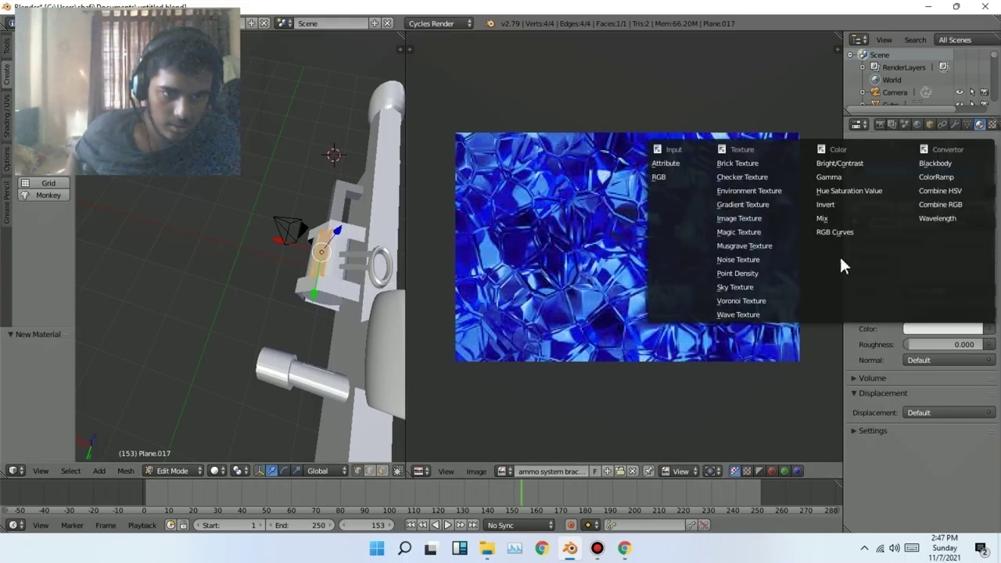
{"action": "left_click", "coordinate": [764, 220]}
Load "ammo system bracket holder texture.jpeg" from the C: drive as Plane.017's color image and set the roughness to 0.241
{"action": "left_click", "coordinate": [987, 349]}
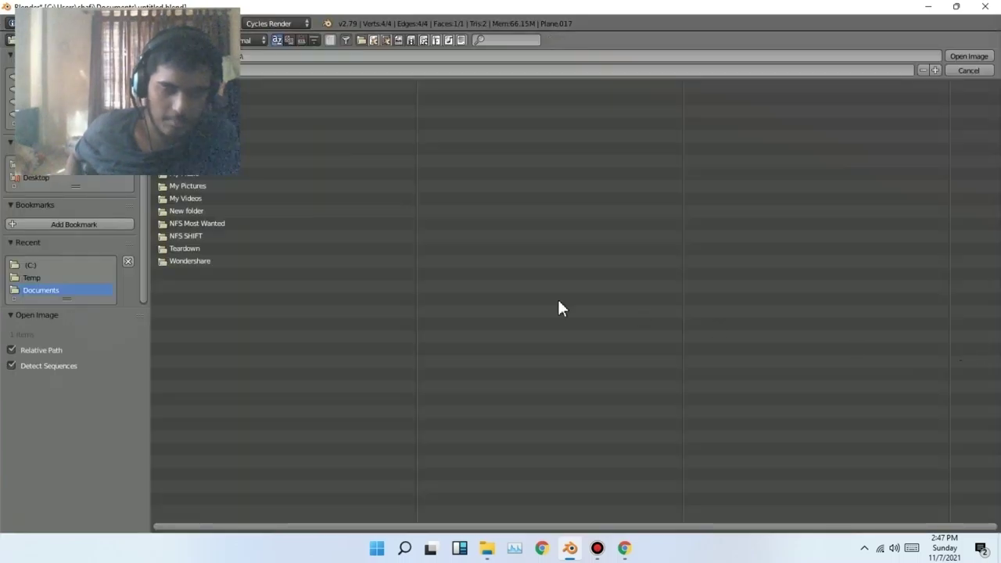
{"action": "left_click", "coordinate": [31, 266]}
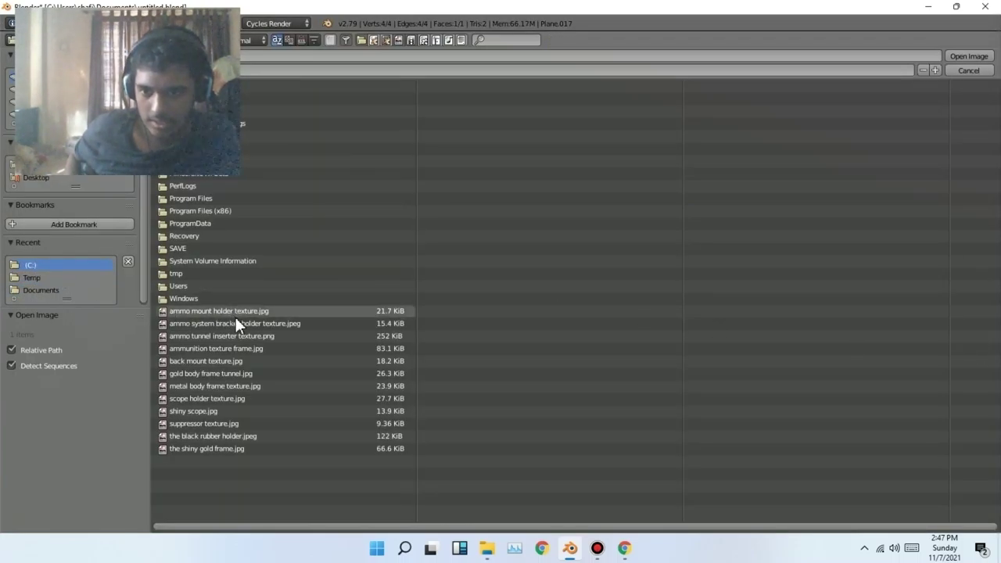
{"action": "double_click", "coordinate": [236, 317]}
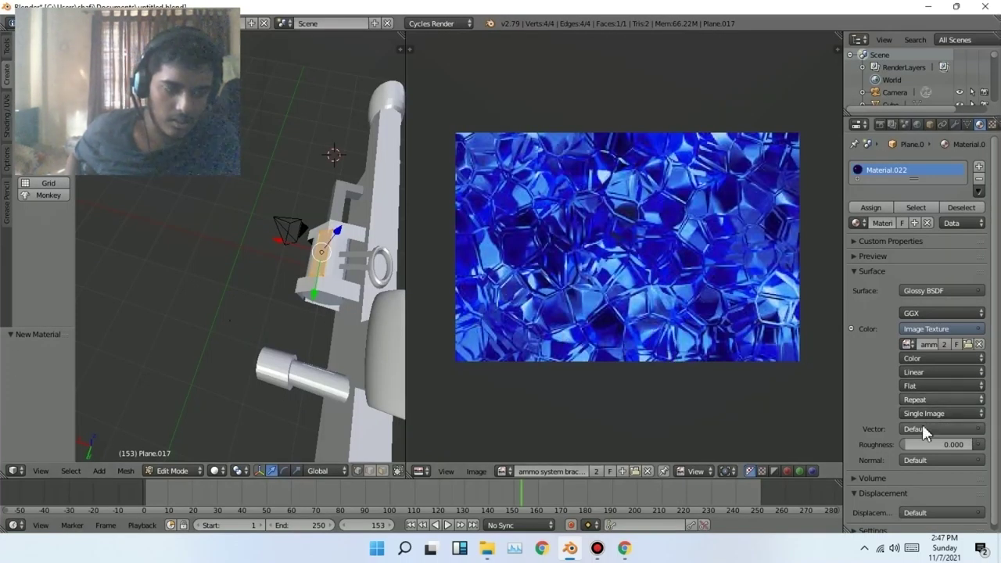
{"action": "left_click_drag", "start_coordinate": [912, 447], "coordinate": [922, 444]}
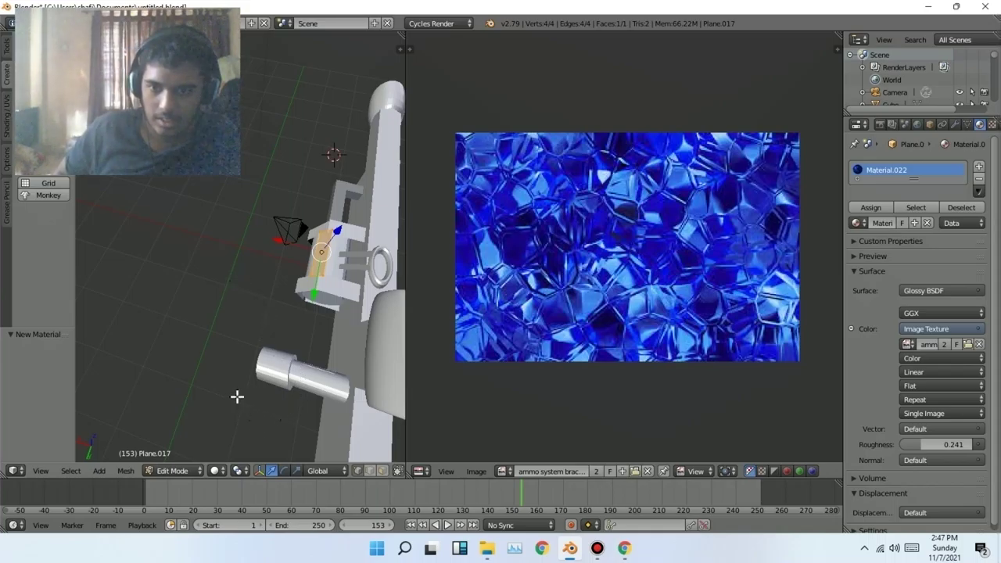
Return to Object Mode, select the scene camera, and check the canister and brackets through the camera view
{"action": "left_click", "coordinate": [193, 468]}
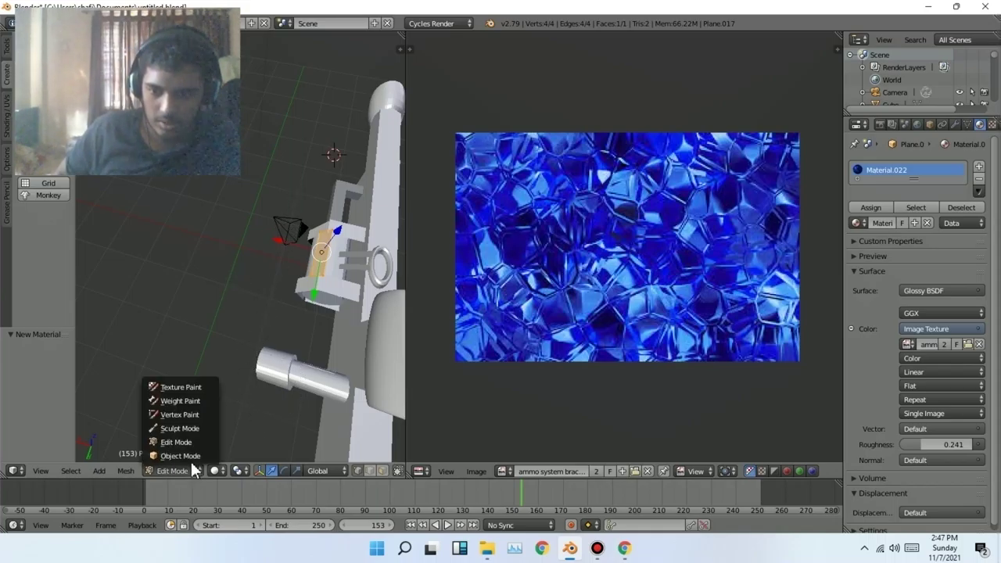
{"action": "left_click", "coordinate": [193, 460]}
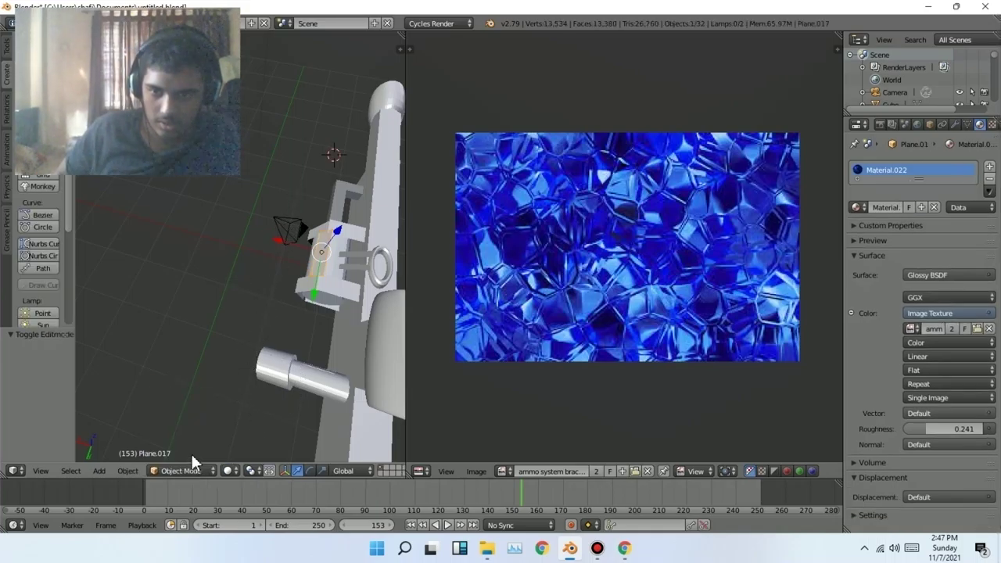
{"action": "right_click", "coordinate": [280, 229]}
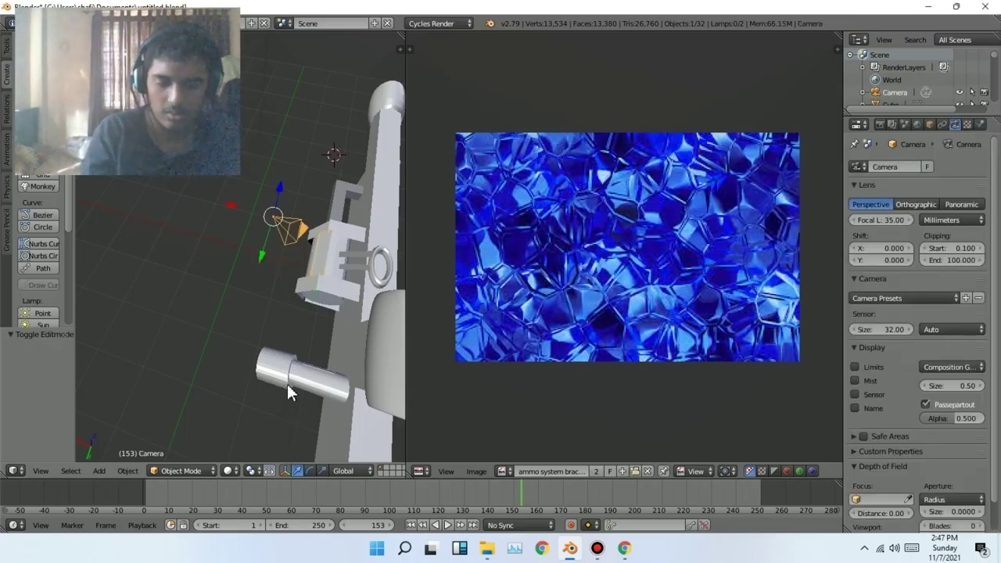
{"action": "key", "text": "KP_0"}
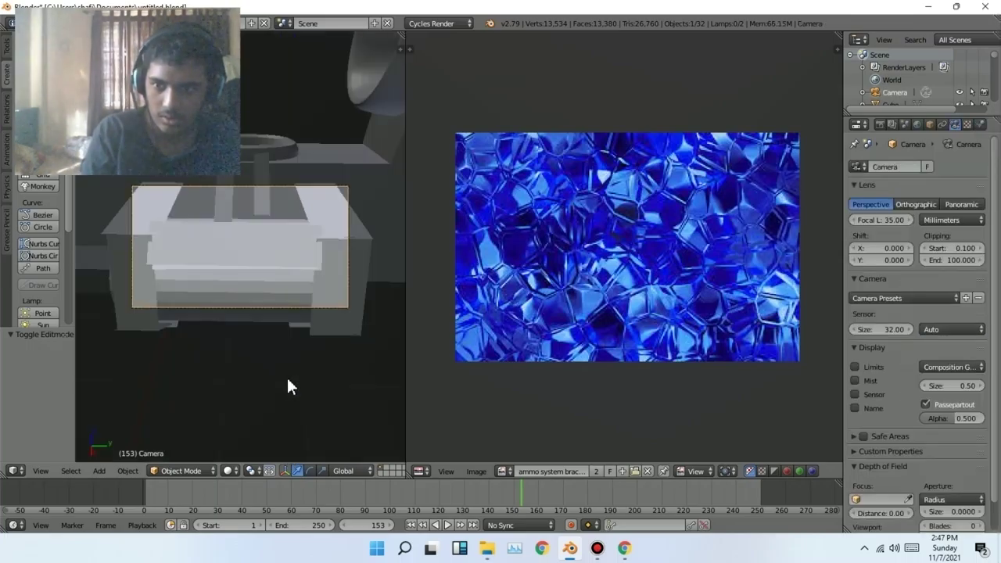
{"action": "key", "text": "KP_0"}
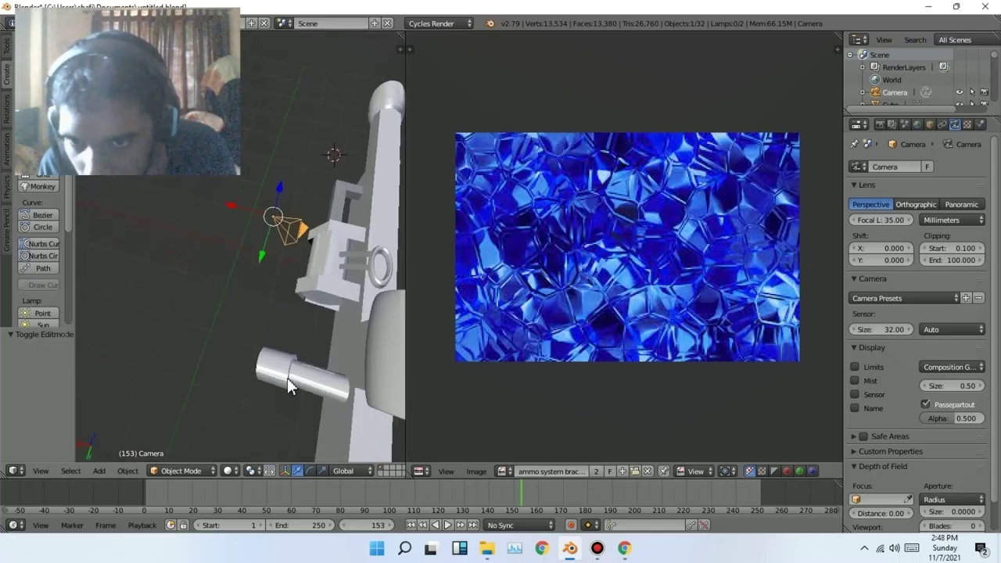
Select Plane.017 and move it 0.180 along the global X axis, away from the canister
{"action": "middle_click_drag", "start_coordinate": [252, 339], "coordinate": [194, 348]}
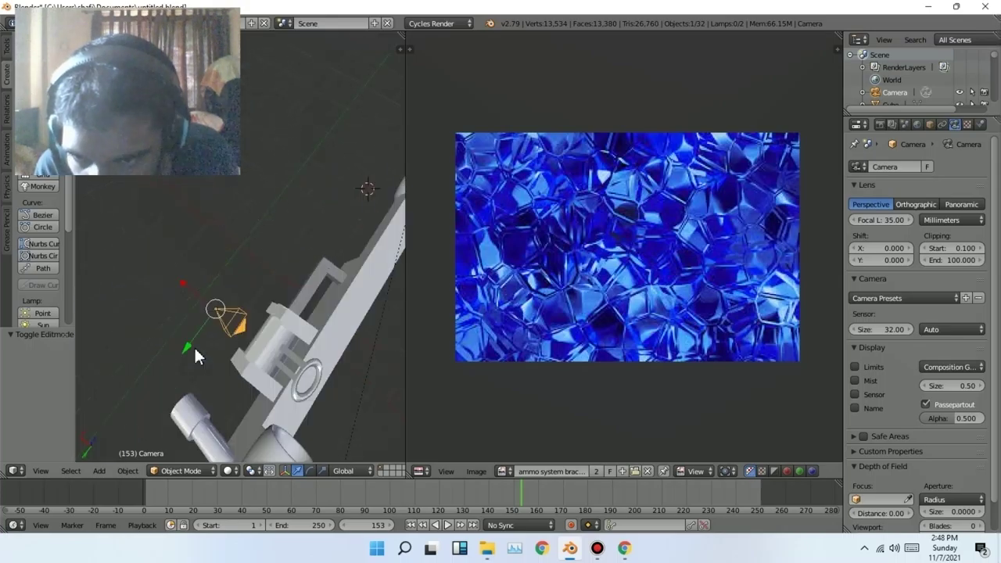
{"action": "right_click", "coordinate": [268, 344]}
{"action": "middle_click_drag", "start_coordinate": [252, 266], "coordinate": [279, 276]}
{"action": "left_click_drag", "start_coordinate": [273, 234], "coordinate": [251, 230]}
Delete Plane.017, the separate plane in front of the canister
{"action": "right_click", "coordinate": [277, 247]}
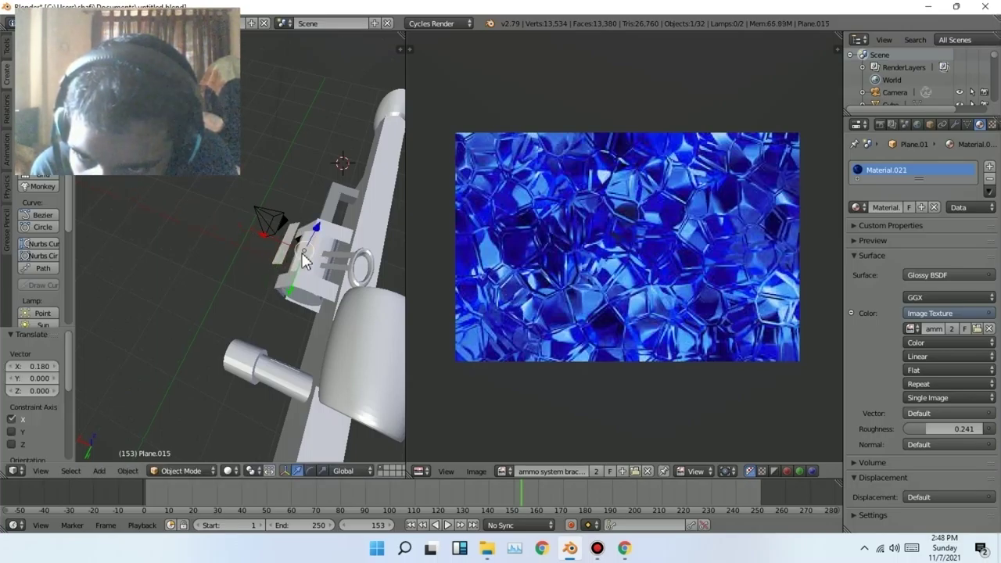
{"action": "right_click", "coordinate": [281, 266]}
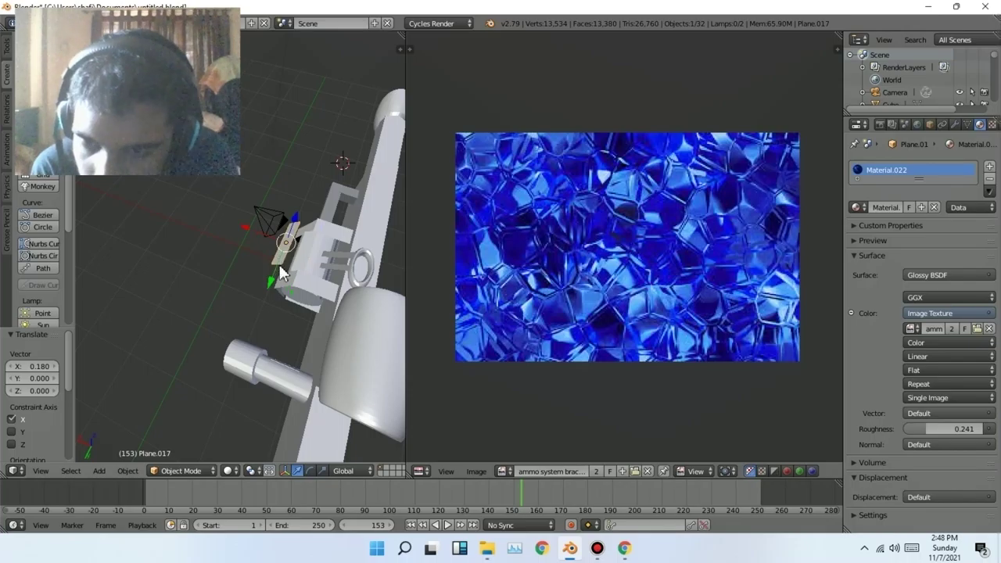
{"action": "key", "text": "x"}
{"action": "left_click", "coordinate": [275, 264]}
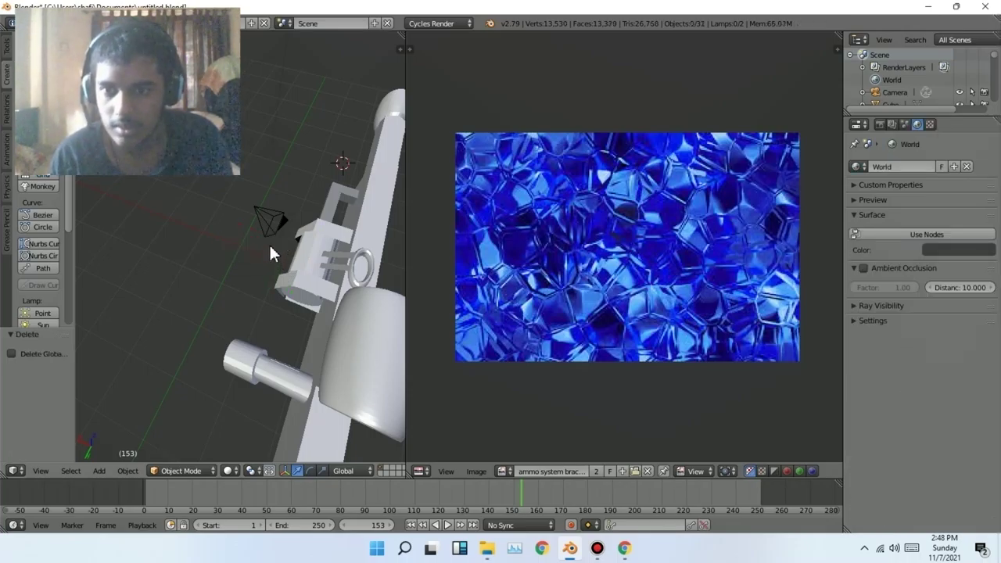
Select Plane.015, the textured plane over the canister
{"action": "right_click", "coordinate": [304, 266]}
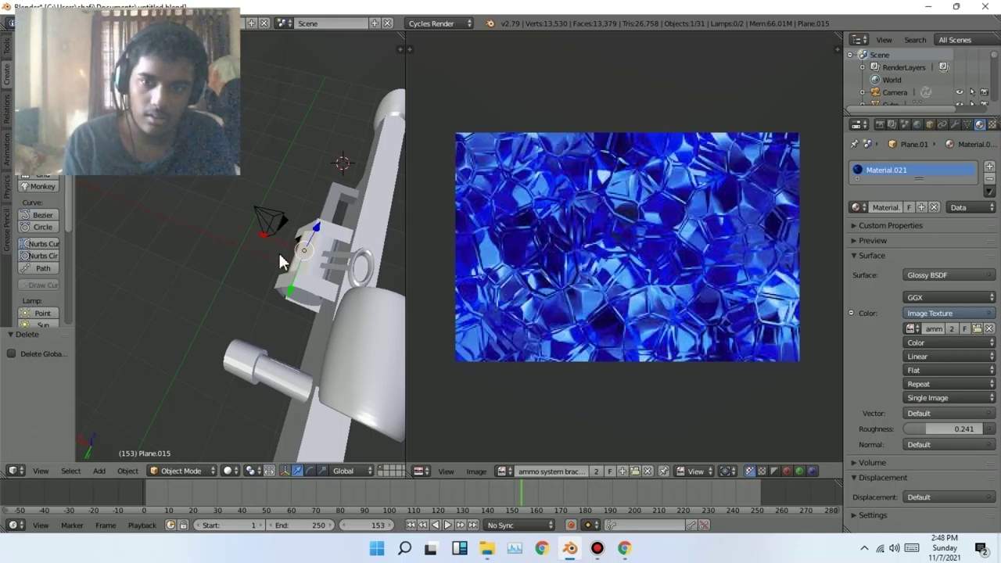
{"action": "right_click", "coordinate": [260, 219]}
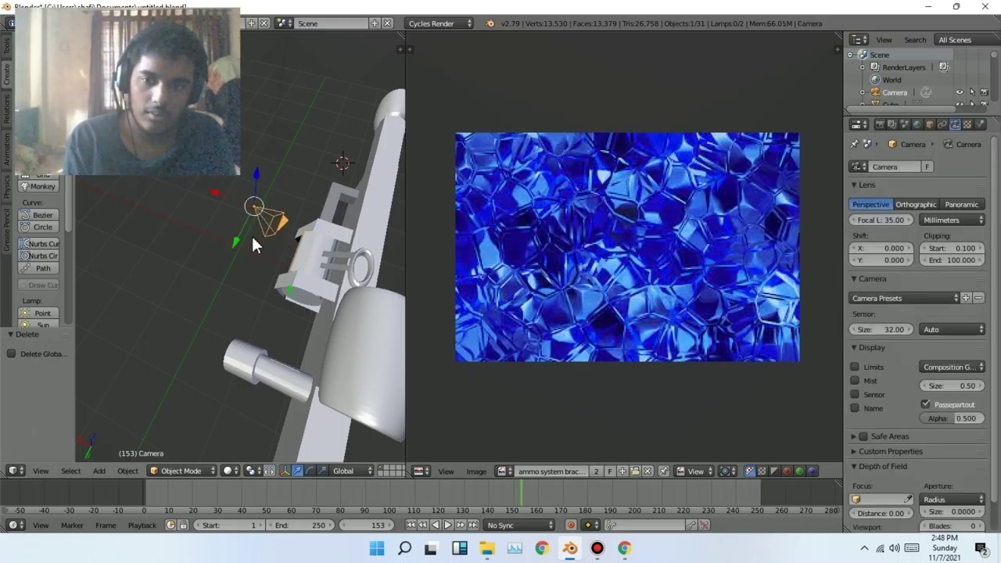
{"action": "right_click", "coordinate": [304, 252]}
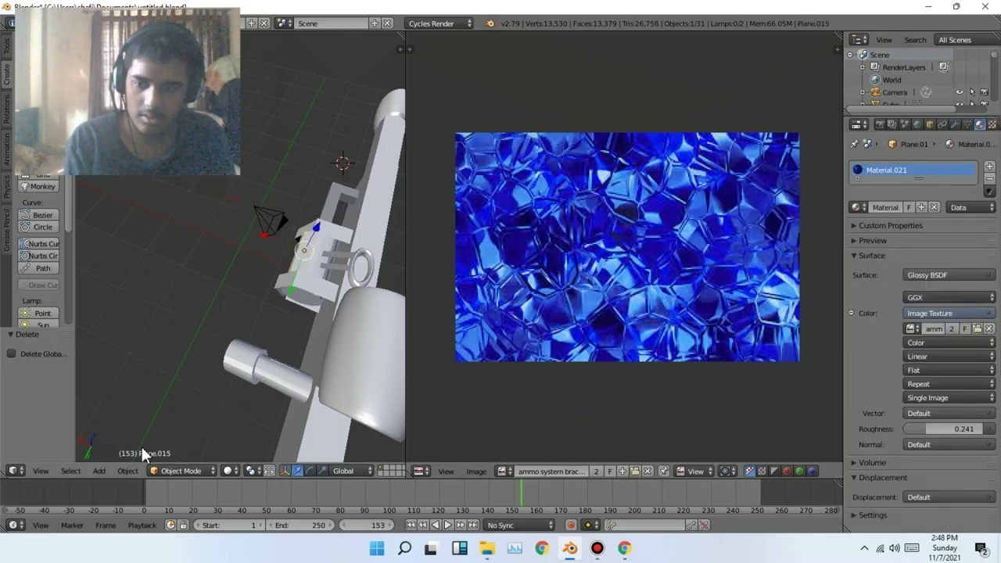
Show the scene's render settings and switch the 3D viewport to Rendered shading with the whole gun in view
{"action": "left_click", "coordinate": [881, 126]}
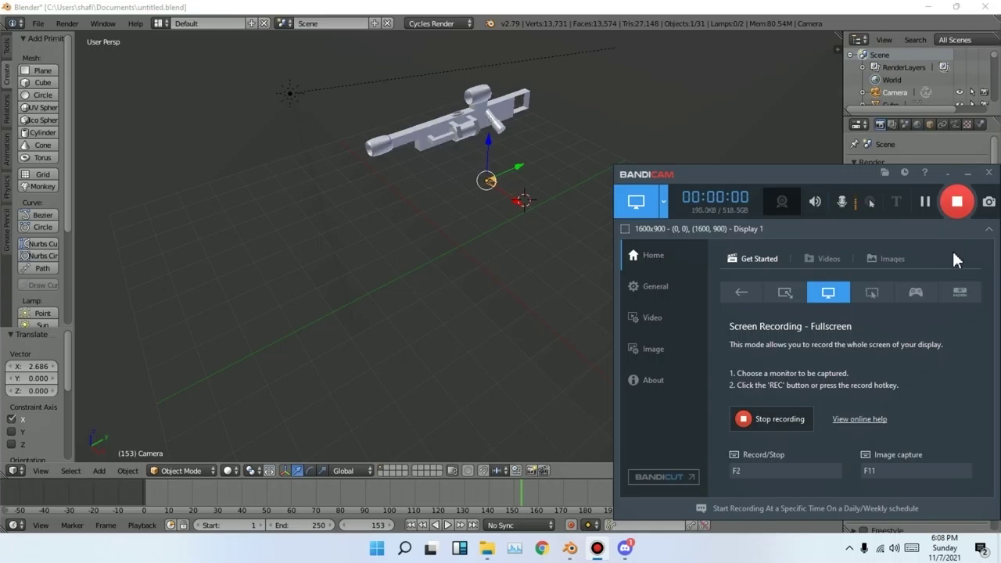
{"action": "left_click", "coordinate": [969, 175]}
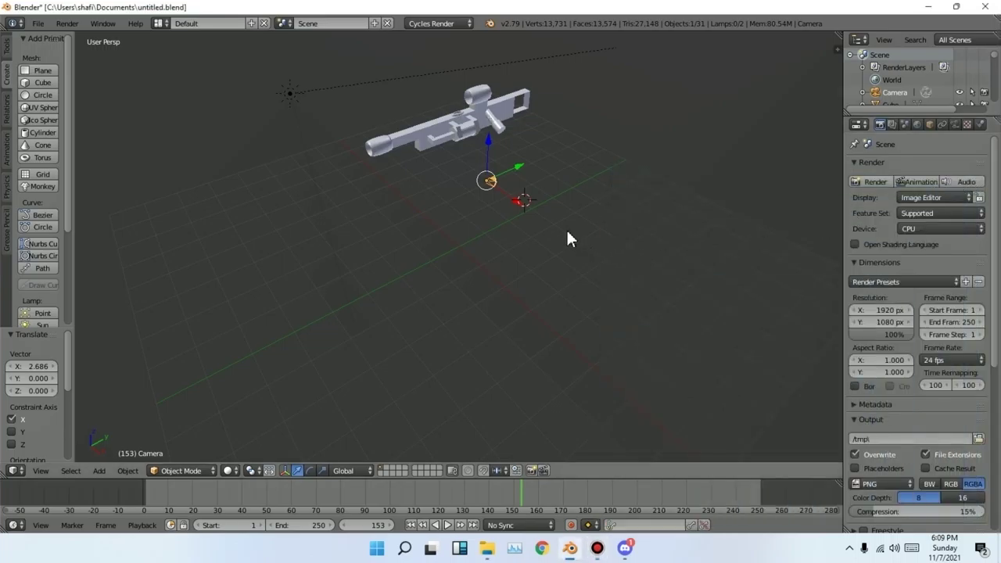
{"action": "middle_click_drag", "start_coordinate": [471, 226], "coordinate": [521, 259]}
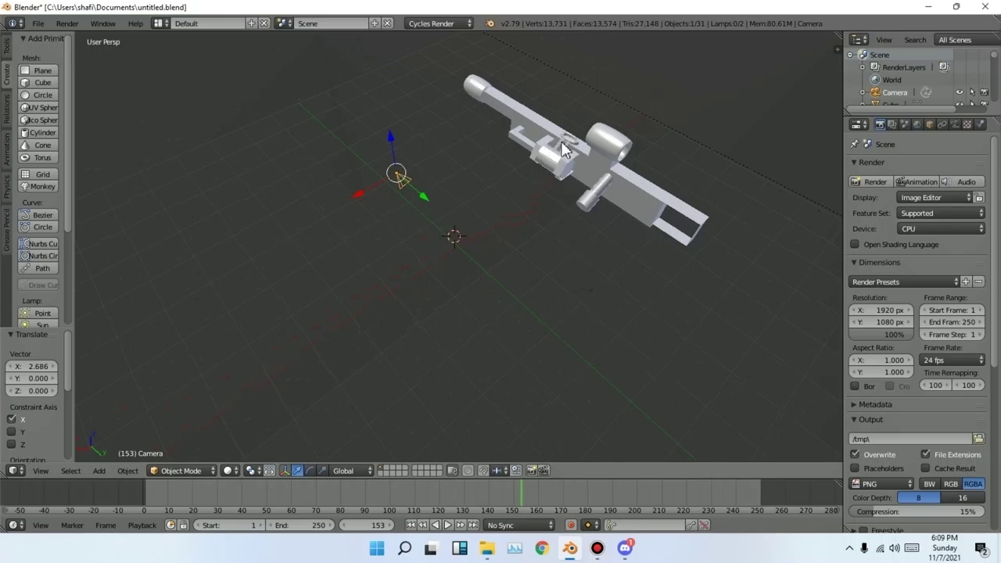
{"action": "scroll", "coordinate": [575, 164], "scroll_direction": "up", "scroll_amount": 1}
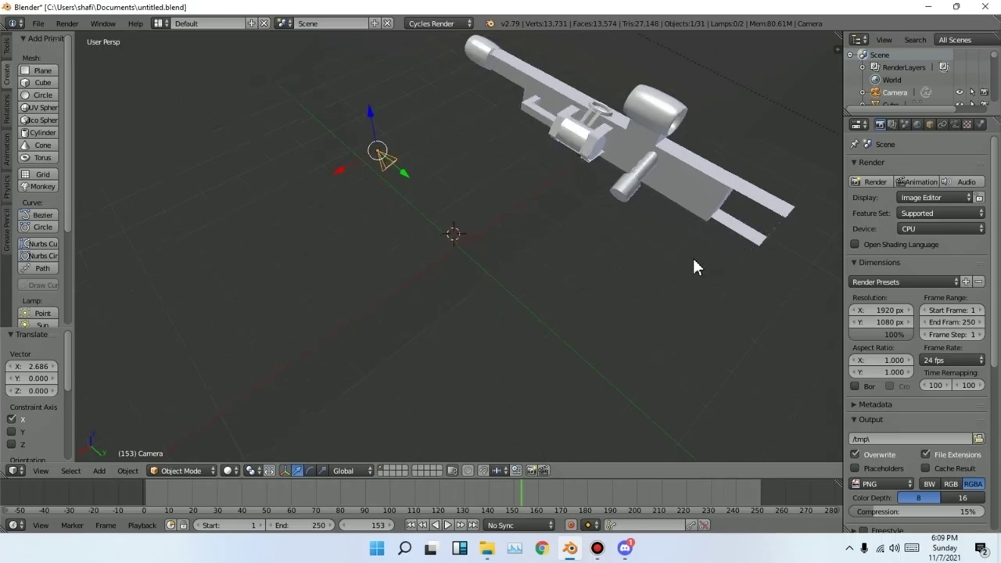
{"action": "middle_click_drag", "start_coordinate": [690, 260], "coordinate": [558, 188]}
{"action": "middle_click_drag", "start_coordinate": [336, 297], "coordinate": [647, 154]}
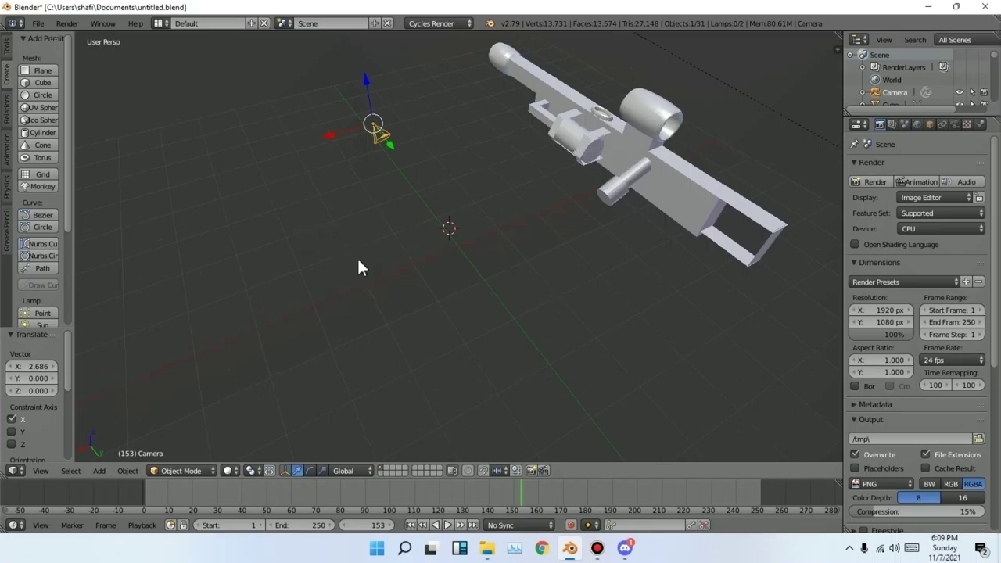
{"action": "key", "text": "shift+z"}
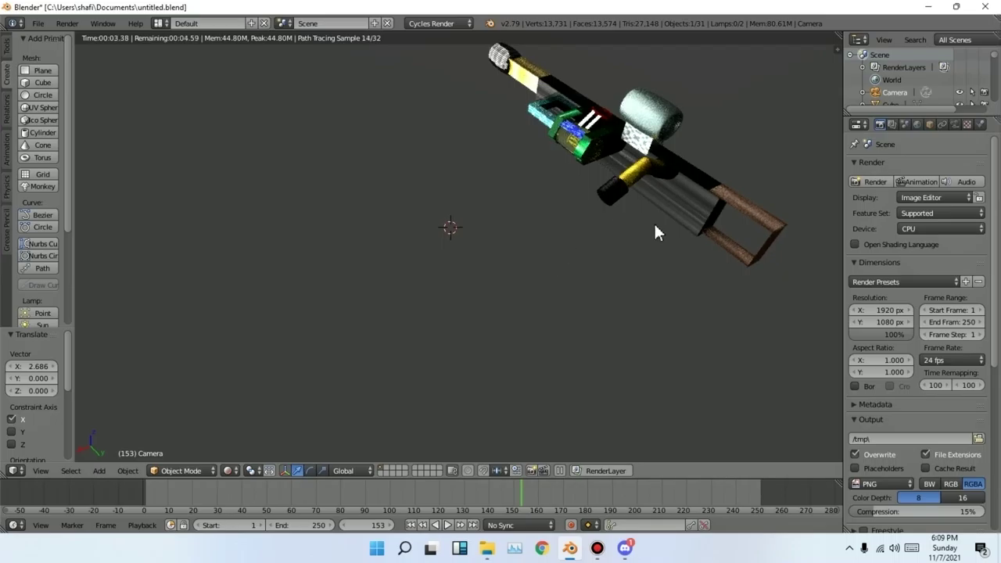
Inspect the rendered materials of the whole gun from the front, side and rear
{"action": "middle_click_drag", "start_coordinate": [655, 230], "coordinate": [367, 226]}
{"action": "middle_click_drag", "start_coordinate": [444, 229], "coordinate": [384, 146]}
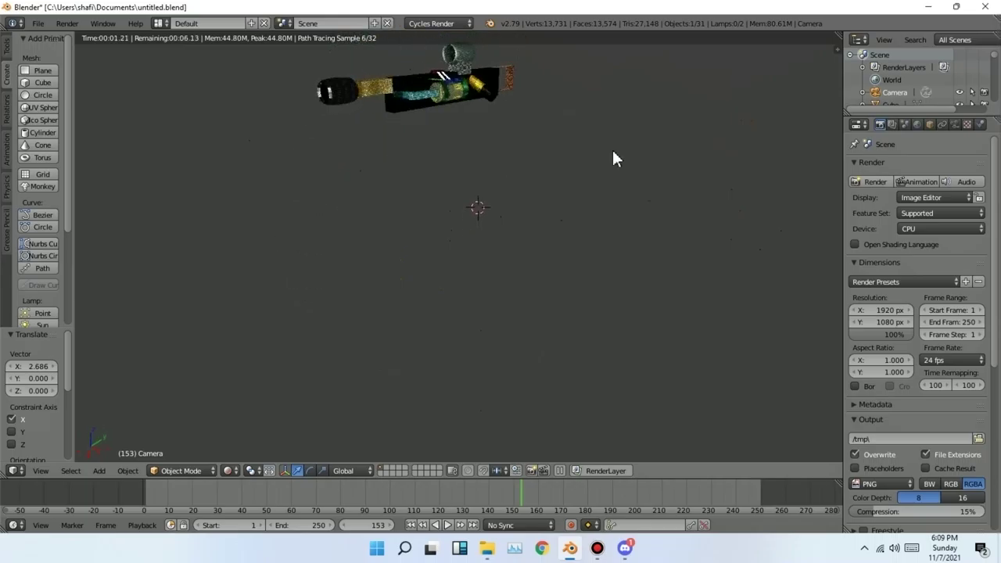
{"action": "middle_click_drag", "start_coordinate": [603, 152], "coordinate": [562, 193]}
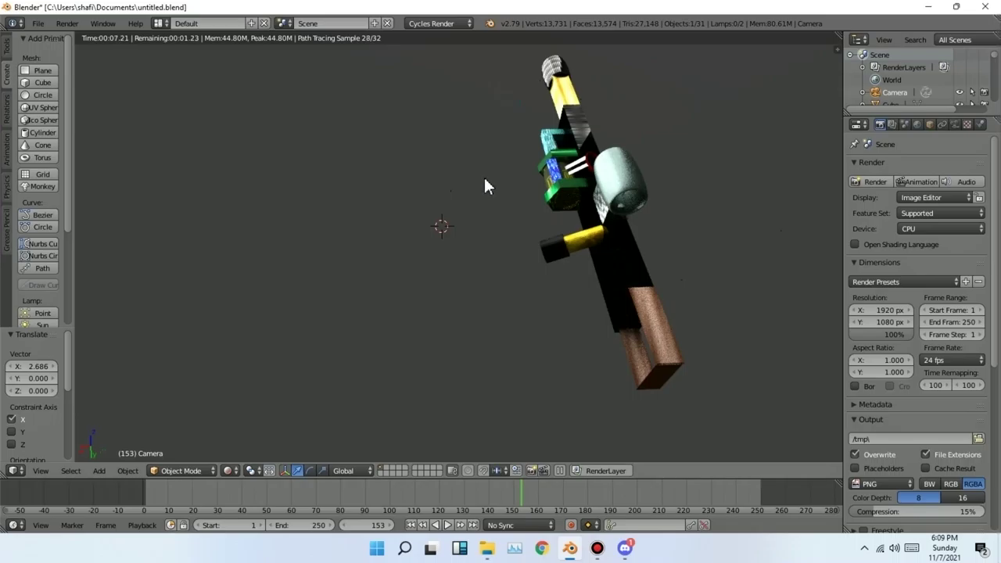
{"action": "middle_click_drag", "start_coordinate": [484, 188], "coordinate": [723, 171]}
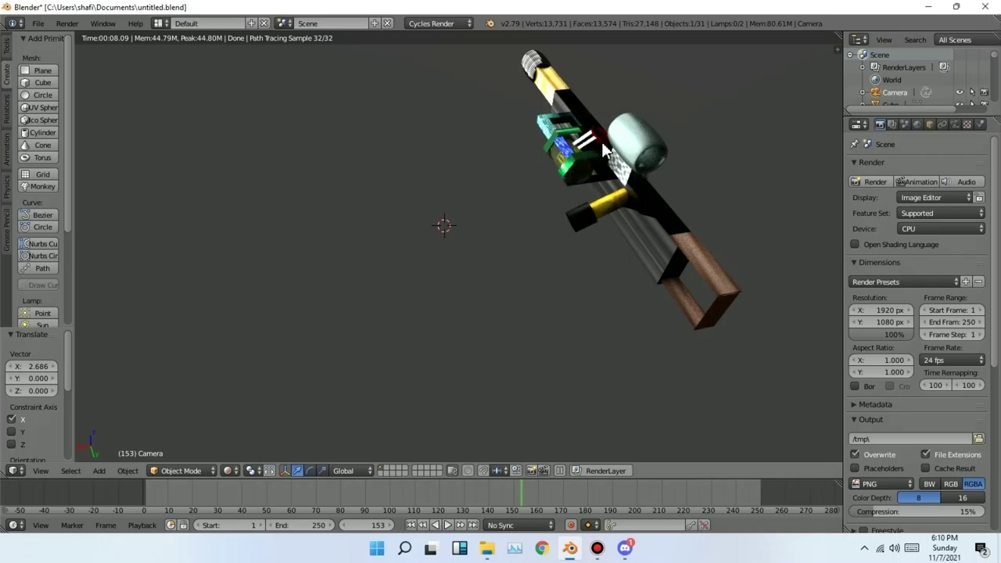
Select the Cylinder object and examine the canister area and the ribbed muzzle up close in the rendered view
{"action": "right_click", "coordinate": [555, 163]}
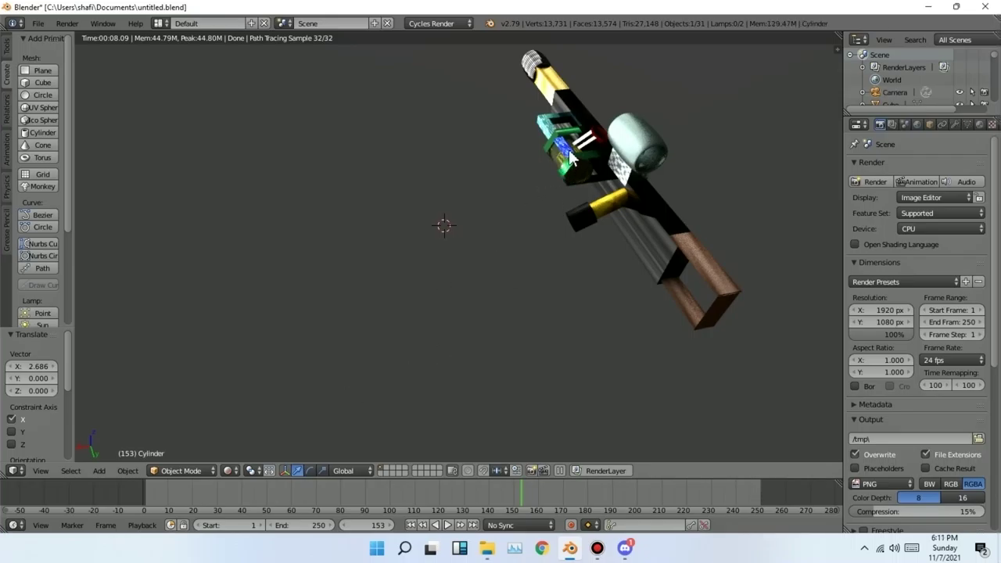
{"action": "right_click", "coordinate": [546, 193]}
{"action": "middle_click_drag", "start_coordinate": [549, 214], "coordinate": [575, 125]}
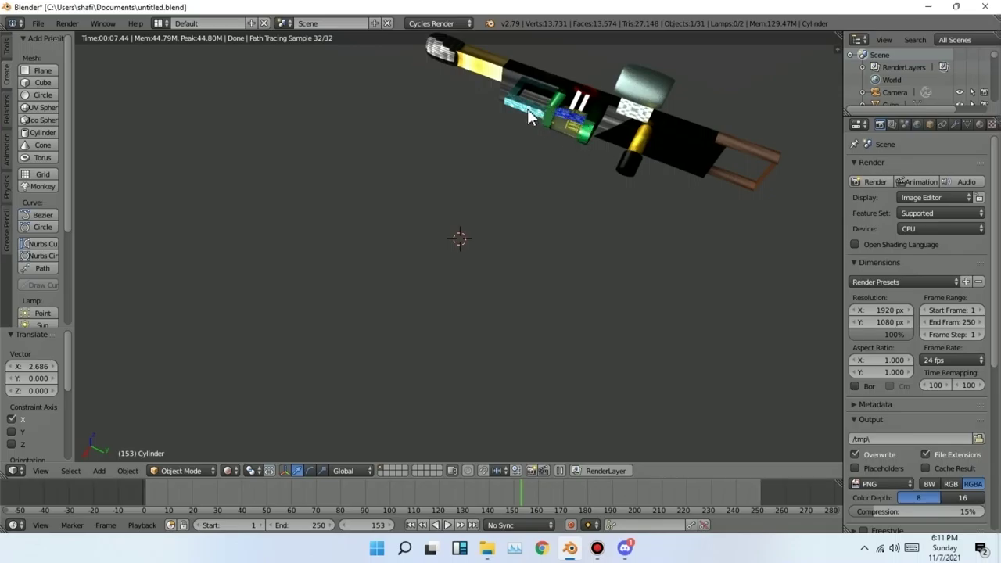
{"action": "mouse_move", "coordinate": [490, 168]}
{"action": "middle_mouse_down"}
{"action": "mouse_move", "coordinate": [461, 167]}
{"action": "mouse_move", "coordinate": [564, 183]}
{"action": "middle_mouse_up"}
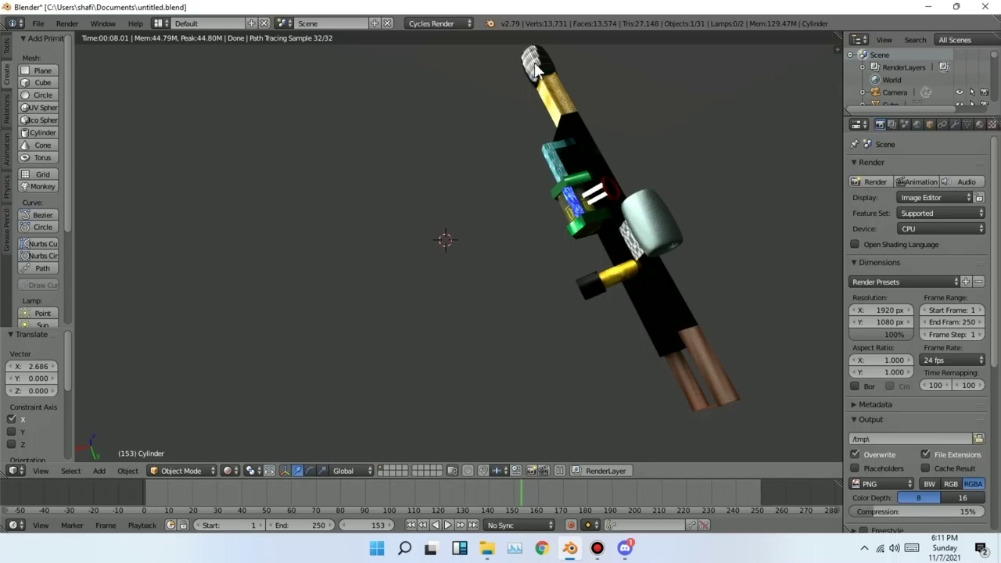
{"action": "mouse_move", "coordinate": [467, 208]}
{"action": "middle_mouse_down"}
{"action": "mouse_move", "coordinate": [549, 196]}
{"action": "mouse_move", "coordinate": [597, 164]}
{"action": "mouse_move", "coordinate": [509, 159]}
{"action": "mouse_move", "coordinate": [348, 199]}
{"action": "mouse_move", "coordinate": [375, 210]}
{"action": "mouse_move", "coordinate": [367, 239]}
{"action": "middle_mouse_up"}
{"action": "scroll", "coordinate": [363, 230], "scroll_direction": "up", "scroll_amount": 5}
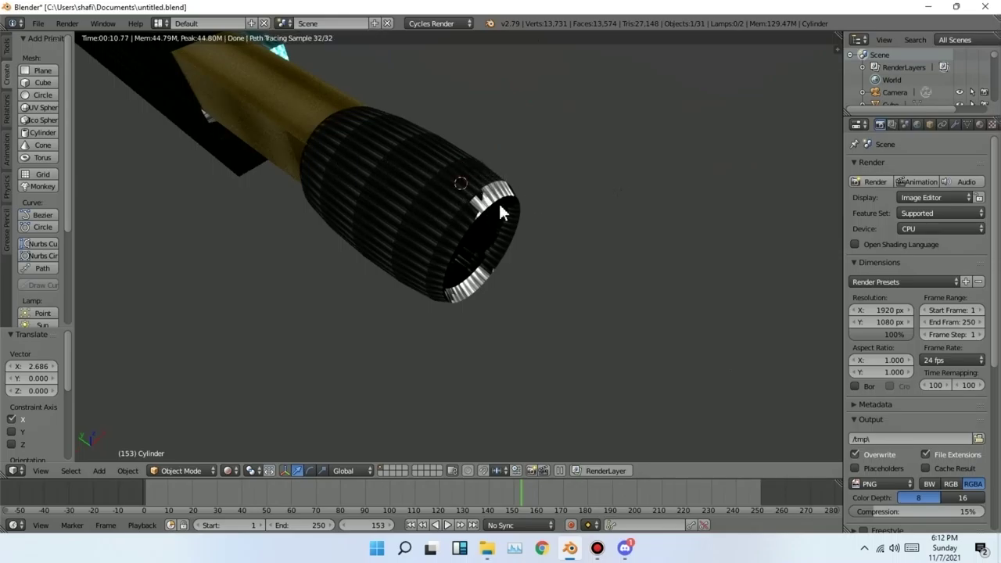
Examine the rendered grip, scope and stock, and the complete gun from farther away
{"action": "middle_click_drag", "start_coordinate": [498, 201], "coordinate": [715, 138]}
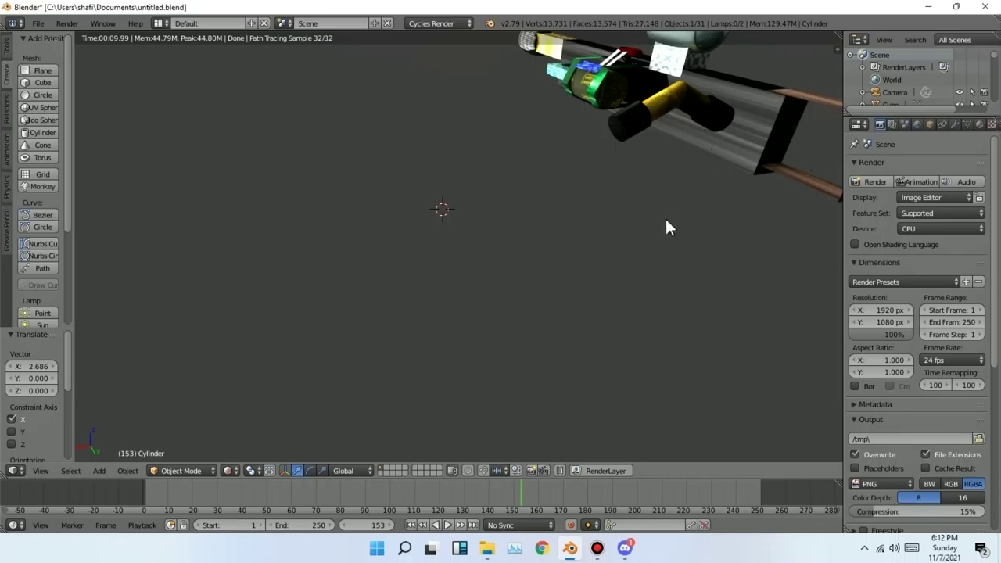
{"action": "mouse_move", "coordinate": [650, 206]}
{"action": "middle_mouse_down"}
{"action": "mouse_move", "coordinate": [627, 216]}
{"action": "mouse_move", "coordinate": [623, 166]}
{"action": "middle_mouse_up"}
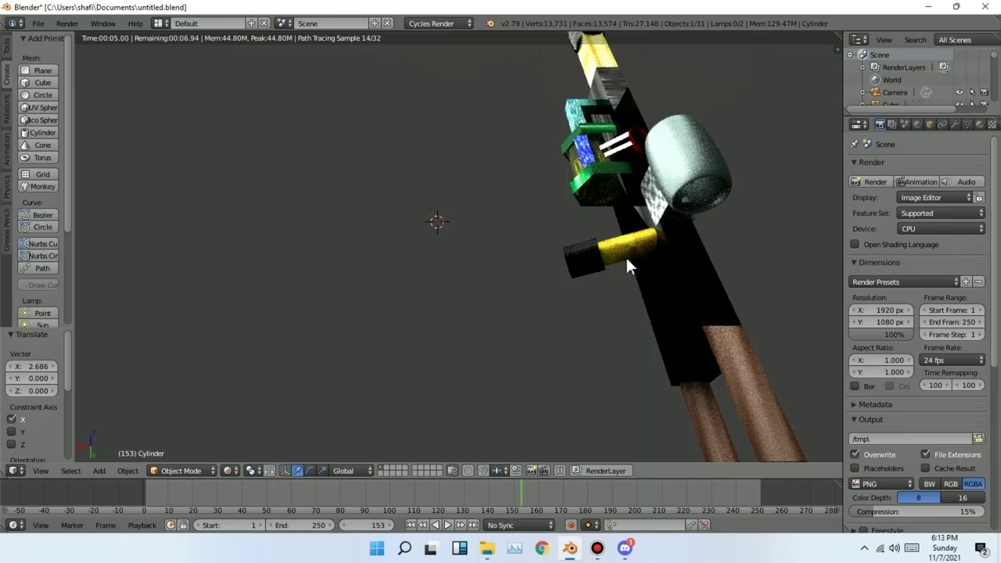
{"action": "middle_click_drag", "start_coordinate": [548, 271], "coordinate": [512, 133]}
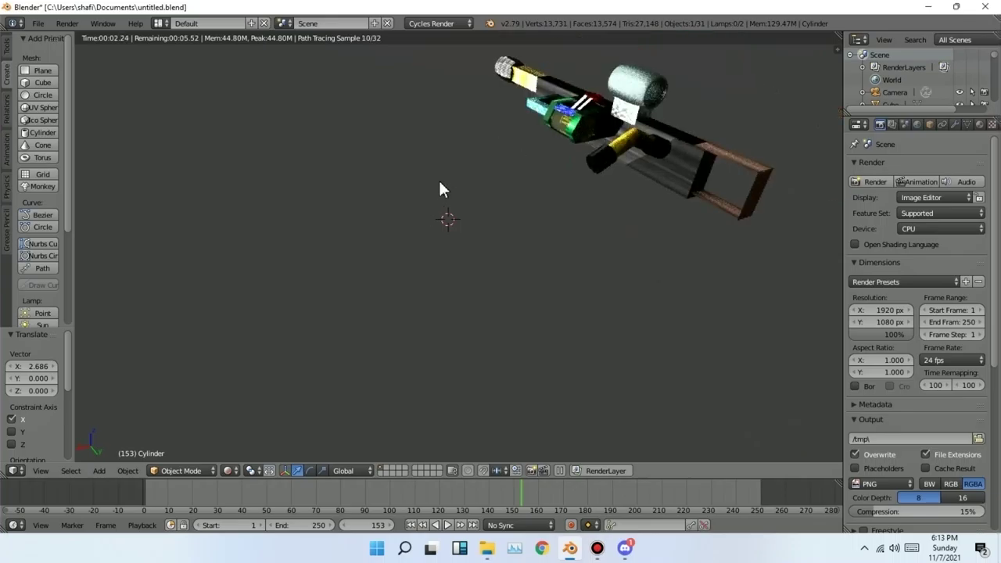
{"action": "scroll", "coordinate": [510, 195], "scroll_direction": "down", "scroll_amount": 2}
{"action": "middle_click_drag", "start_coordinate": [511, 188], "coordinate": [430, 117]}
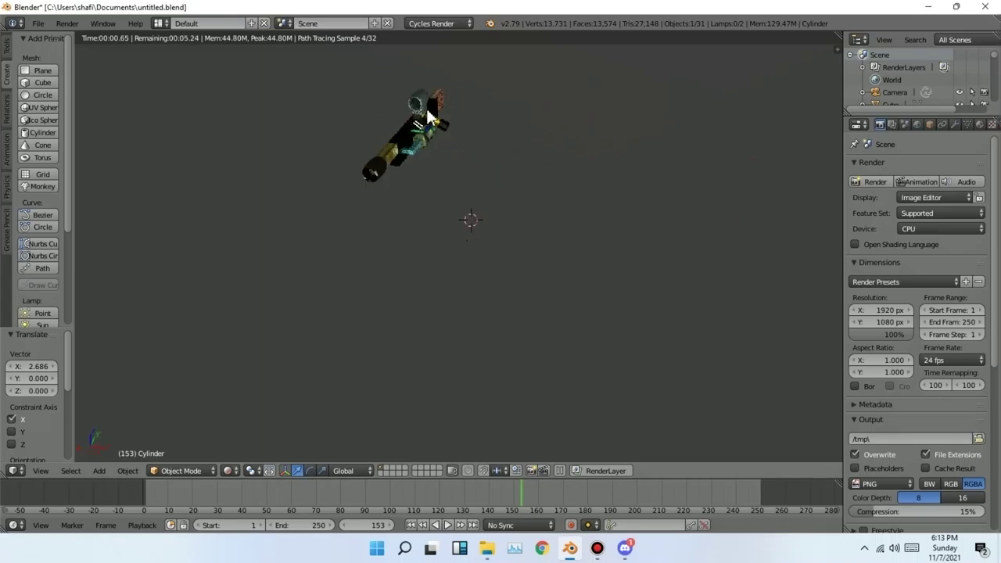
{"action": "middle_click_drag", "start_coordinate": [530, 159], "coordinate": [534, 197]}
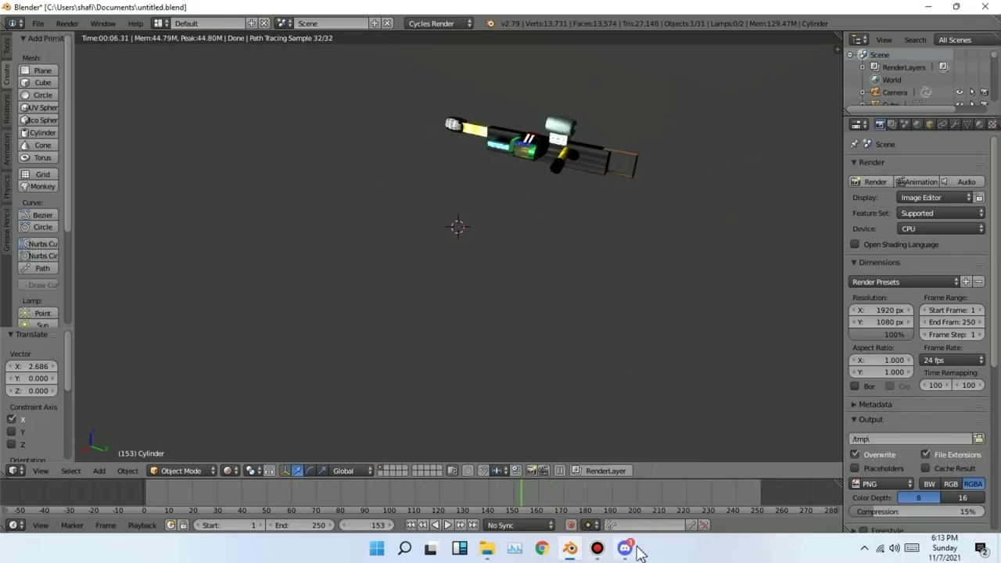
{"action": "mouse_move", "coordinate": [606, 554]}
{"action": "left_click", "coordinate": [600, 550]}
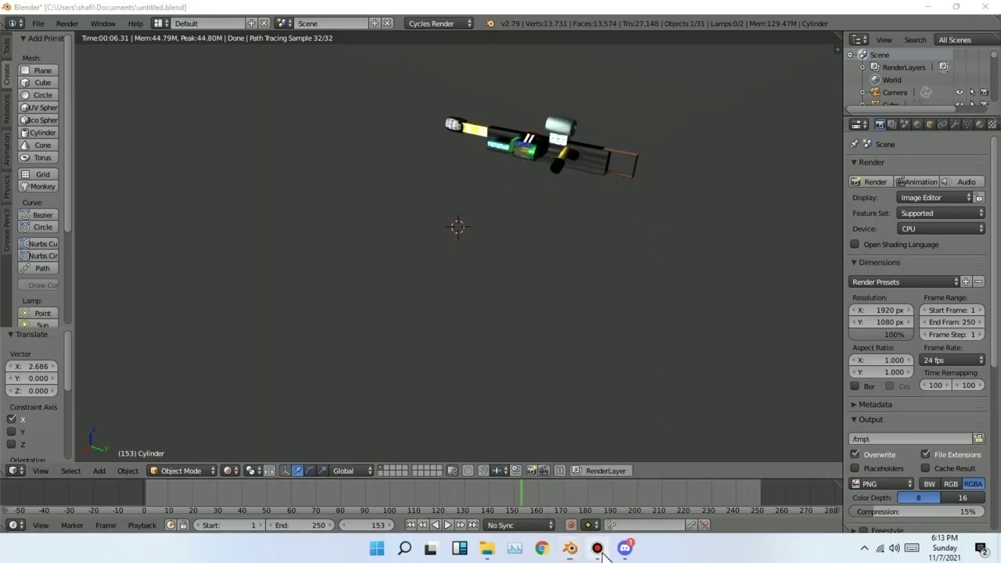